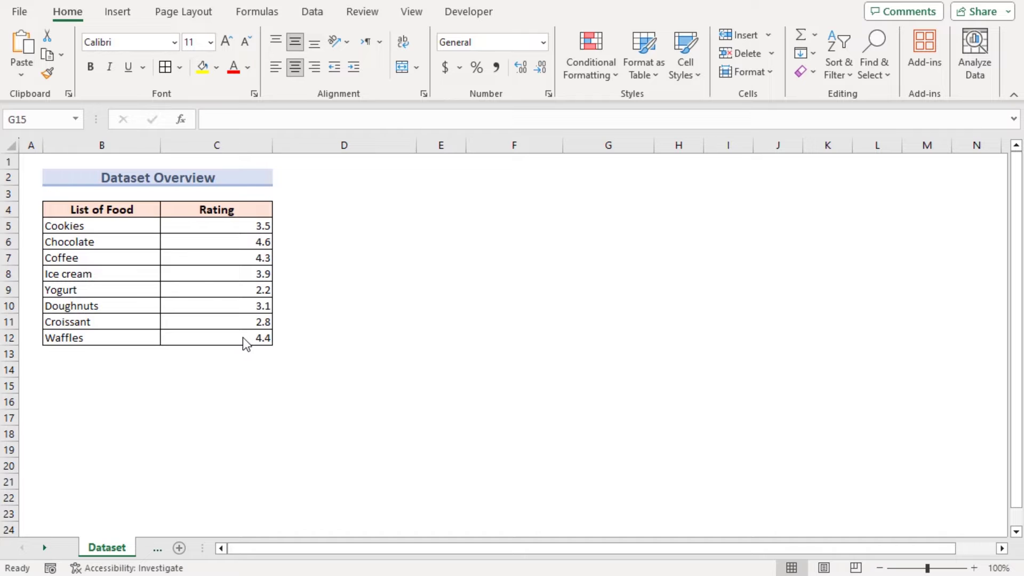
# Step: Select the List of Food heading and columns B and C to review the food ratings table
pyautogui.click(138, 207)
pyautogui.click(138, 146)
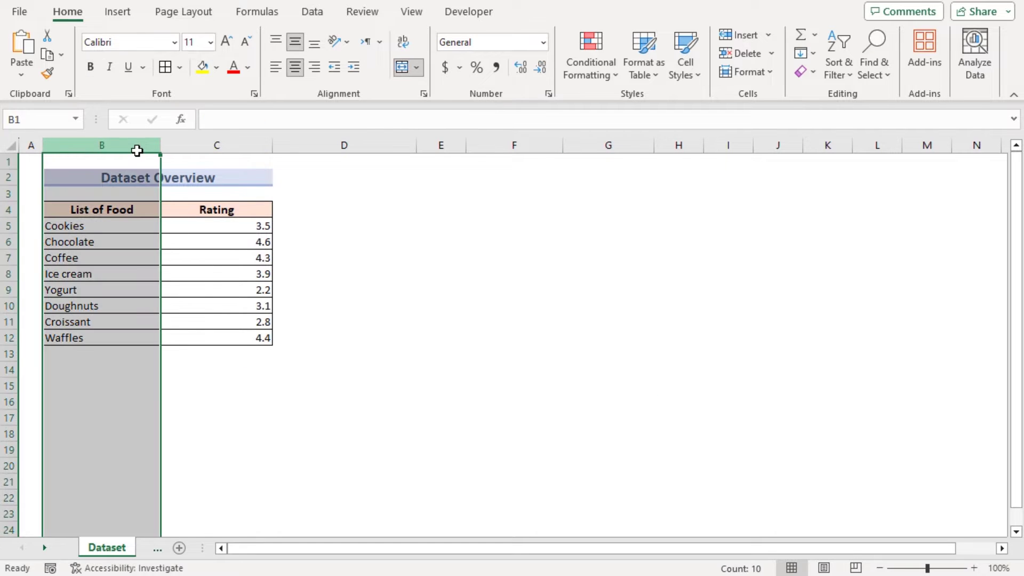
pyautogui.click(210, 149)
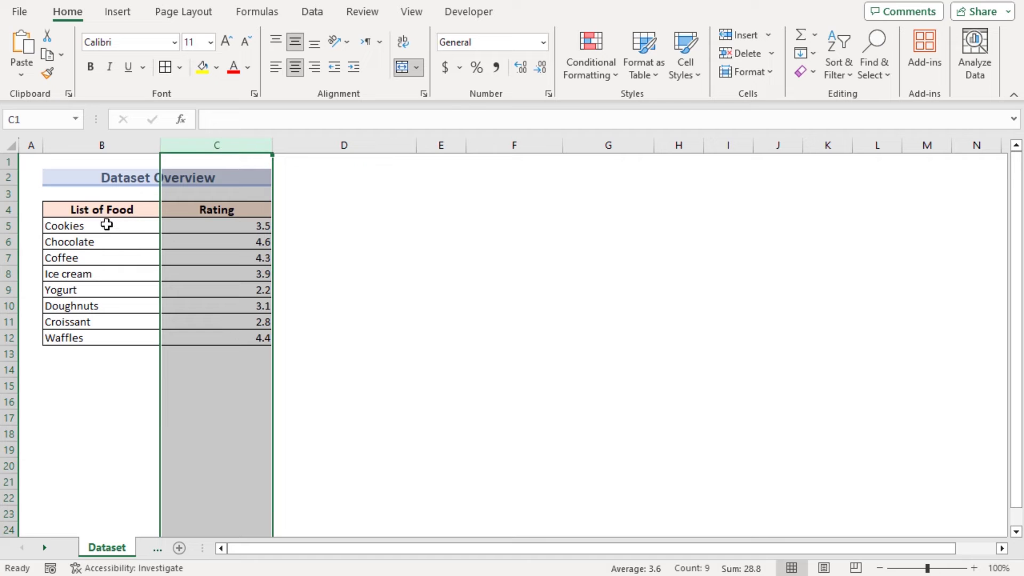
pyautogui.click(107, 209)
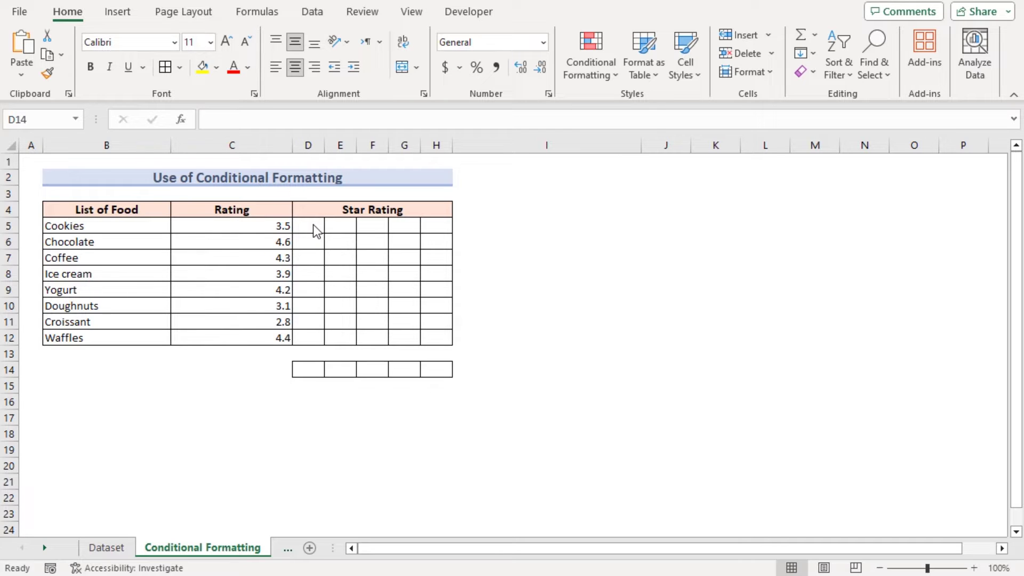
# Step: Enter the helper star numbers 1, 2, 3, 4 and 5 across cells D14 to H14
pyautogui.click(308, 369)
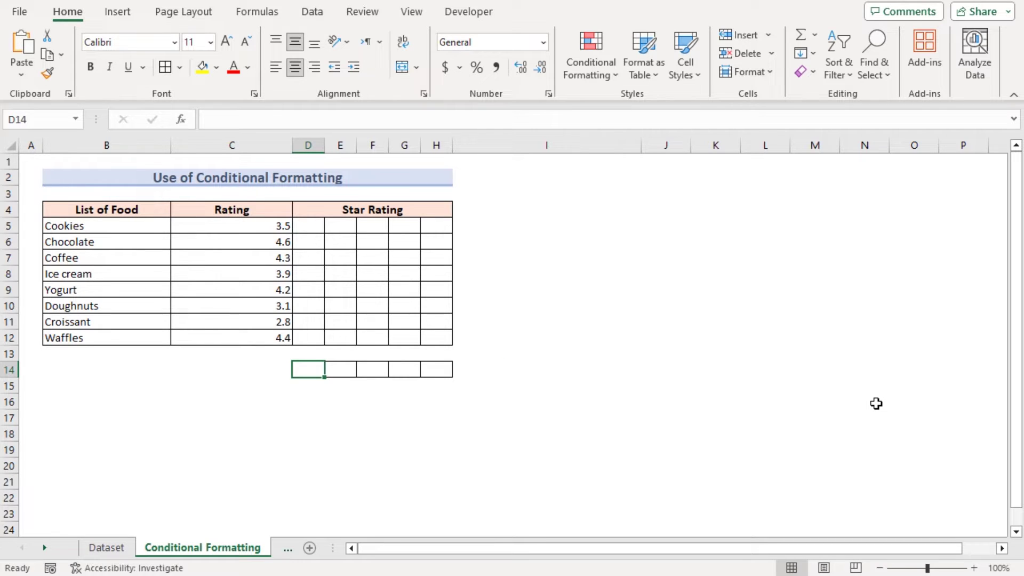
pyautogui.write('1')
pyautogui.press('Tab')
pyautogui.write('2')
pyautogui.press('Tab')
pyautogui.write('3')
pyautogui.press('Tab')
pyautogui.write('4')
pyautogui.press('Tab')
pyautogui.write('5')
pyautogui.press('Tab')
pyautogui.press('Left')
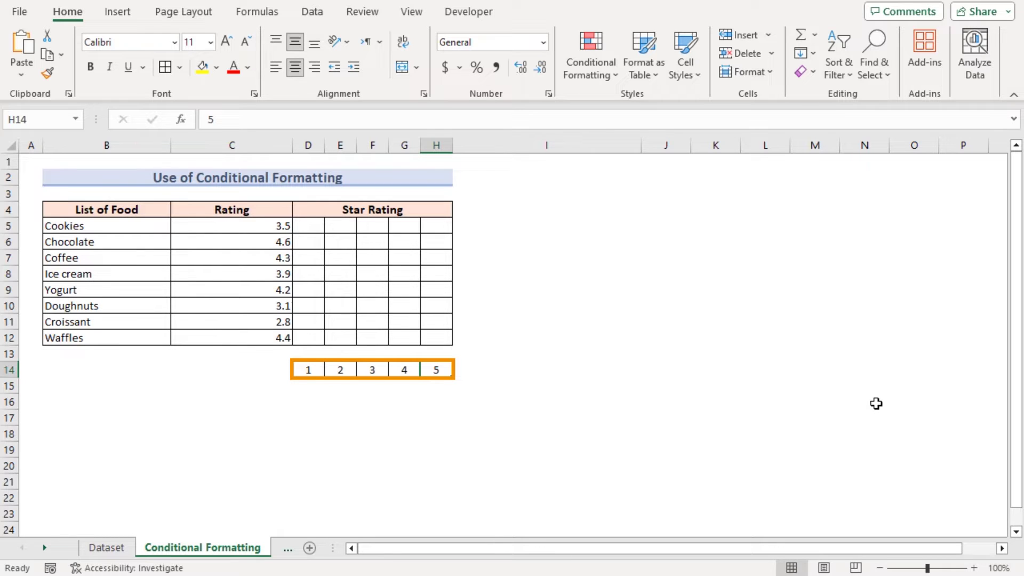
# Step: Start the D5 formula as =IF( with a row-locked D$14 star-number reference
pyautogui.doubleClick(308, 226)
pyautogui.click(325, 124)
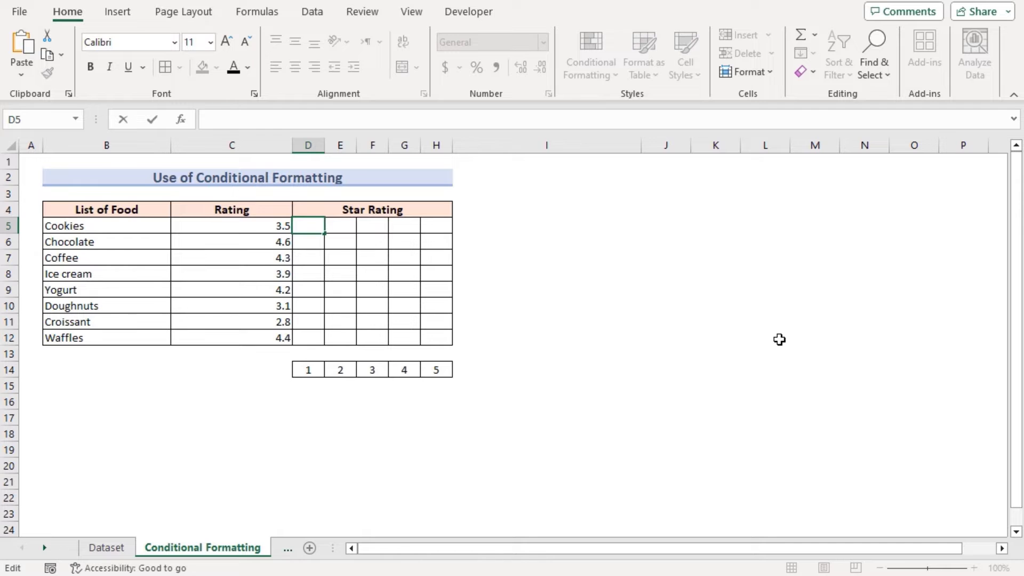
pyautogui.write('=')
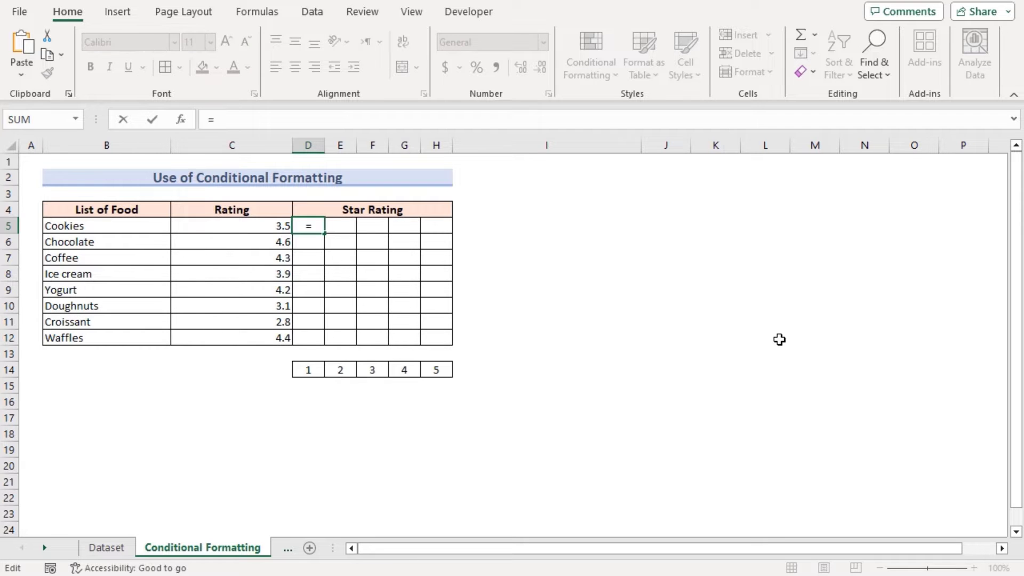
pyautogui.write('IF')
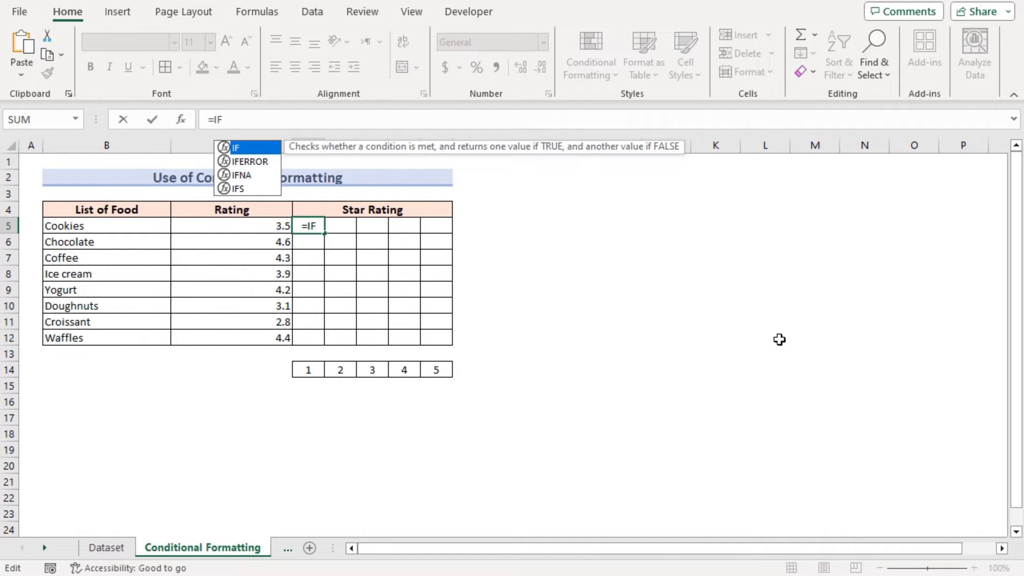
pyautogui.write('(')
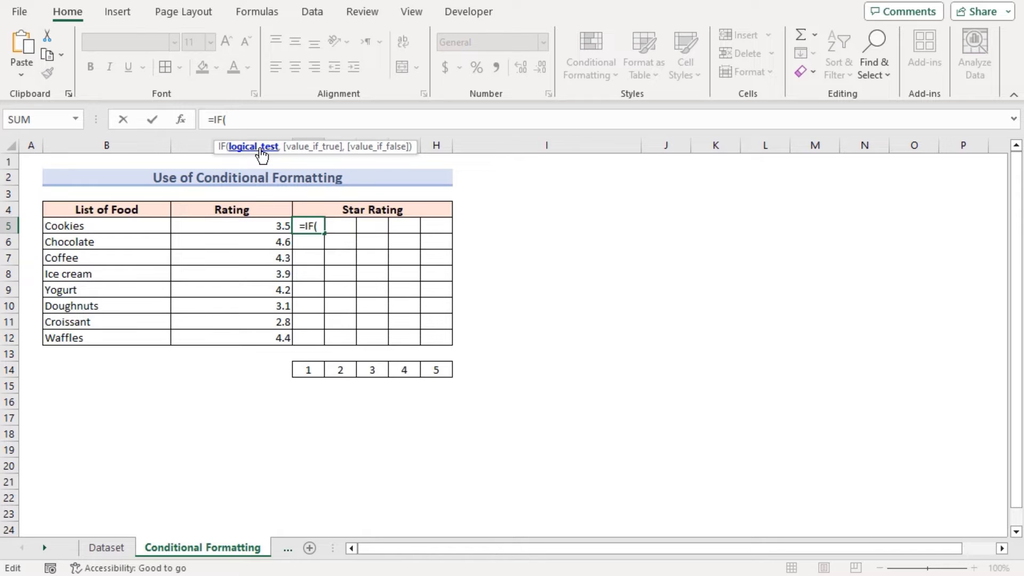
pyautogui.click(310, 369)
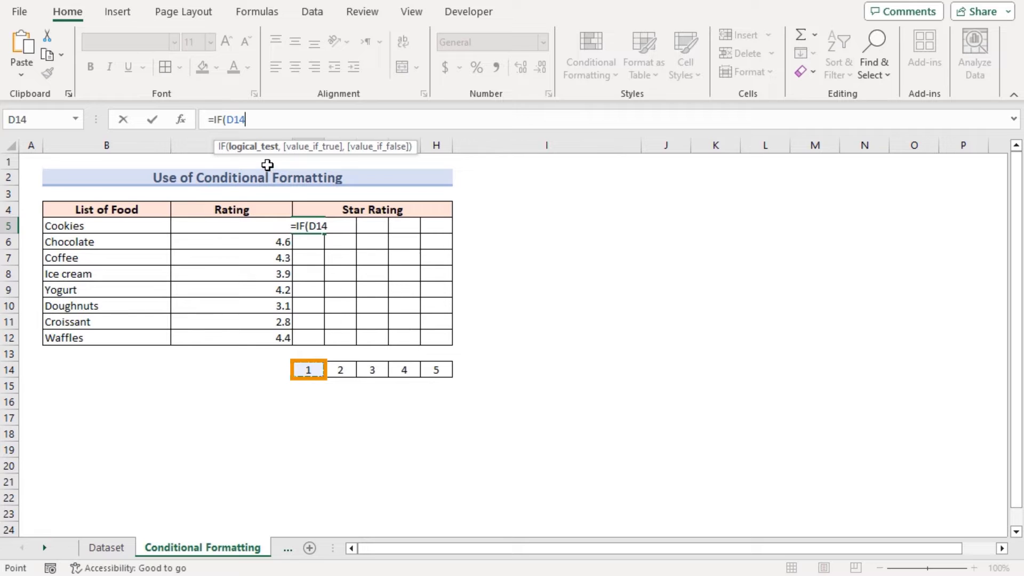
pyautogui.press('F4')
pyautogui.press('F4')
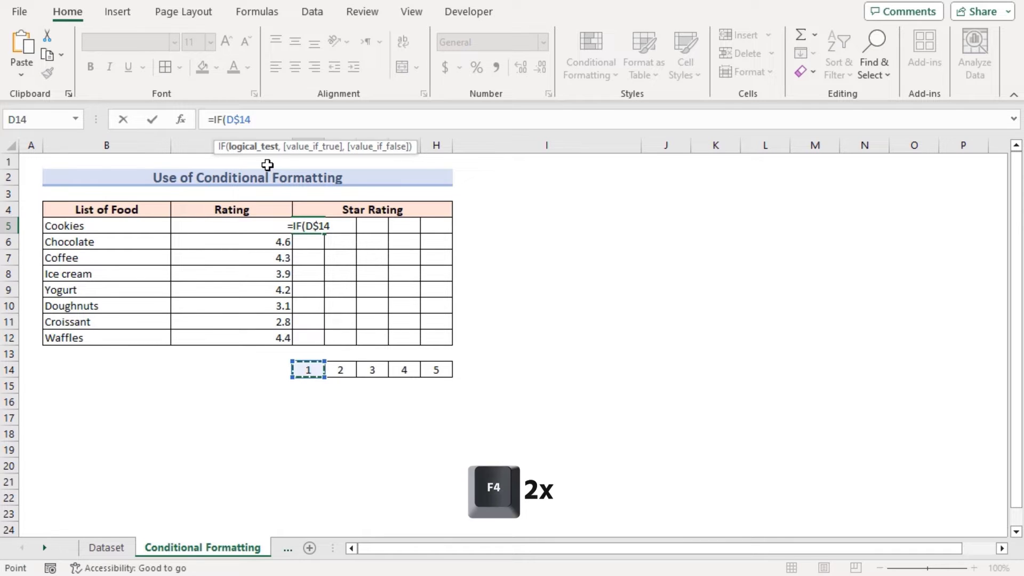
# Step: Extend the formula with <=$C5,1, and begin a nested IF(ROUNDUP term
pyautogui.write('<')
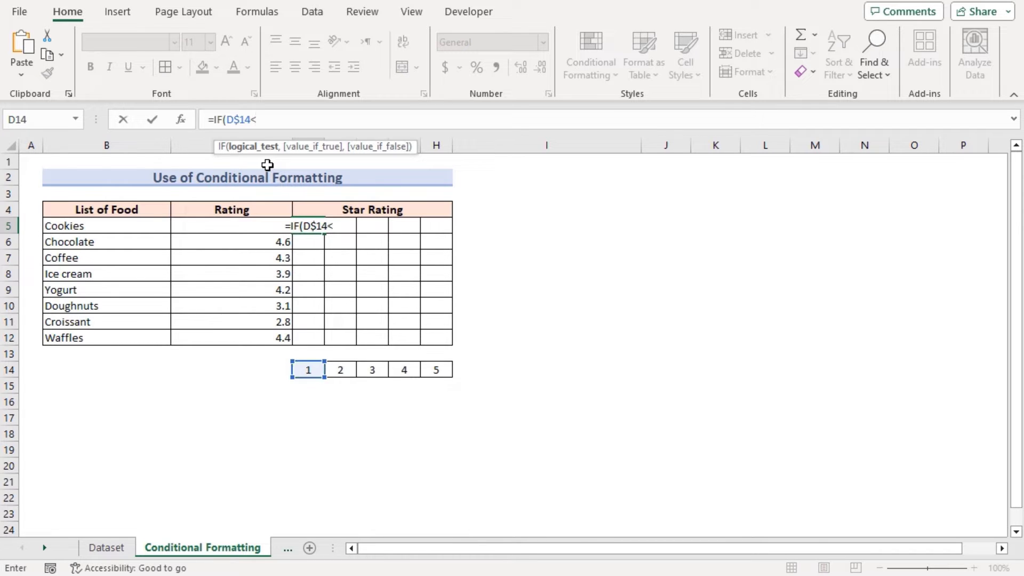
pyautogui.write('=')
pyautogui.click(233, 224)
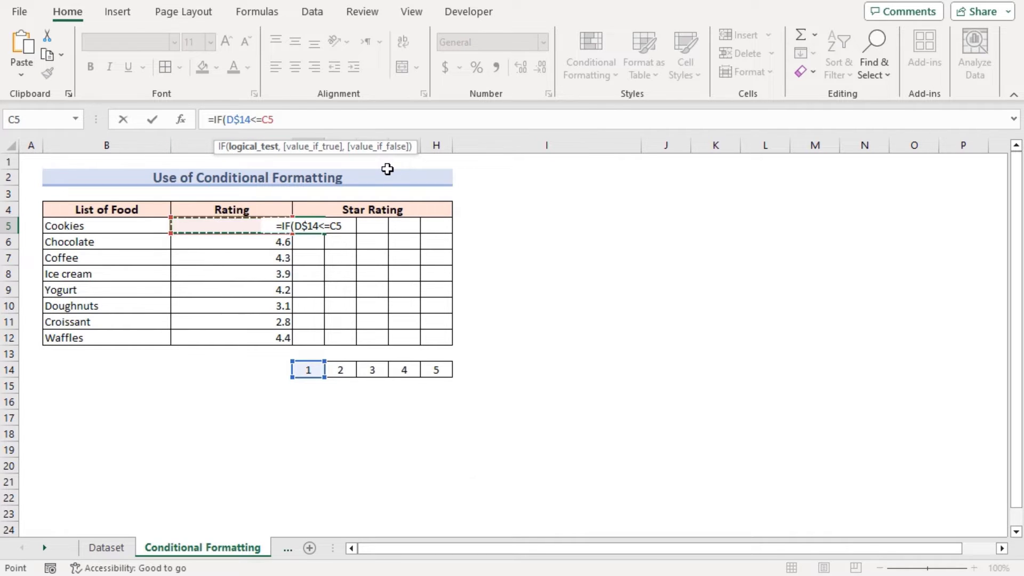
pyautogui.press('F4')
pyautogui.press('F4')
pyautogui.press('F4')
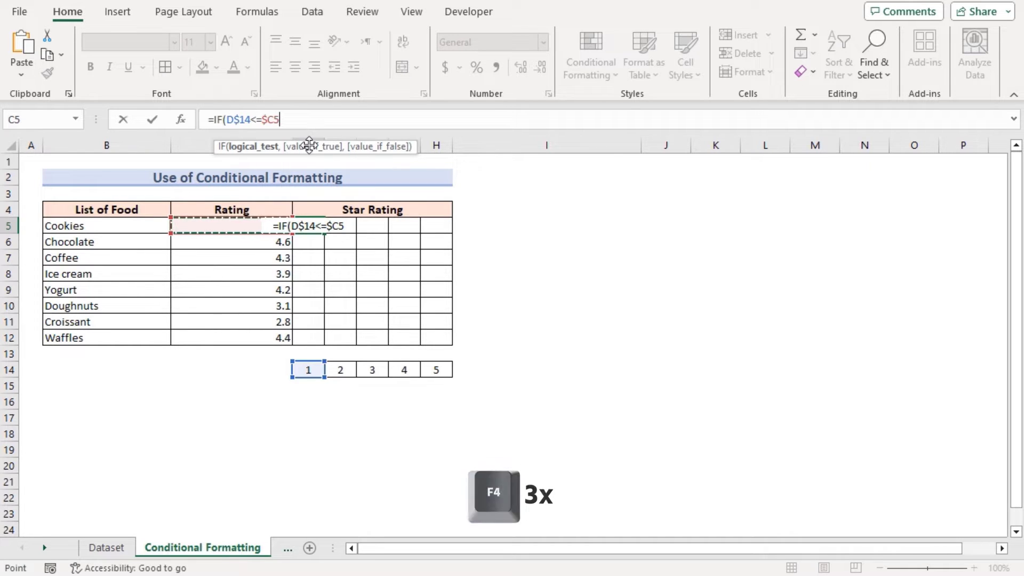
pyautogui.write(',')
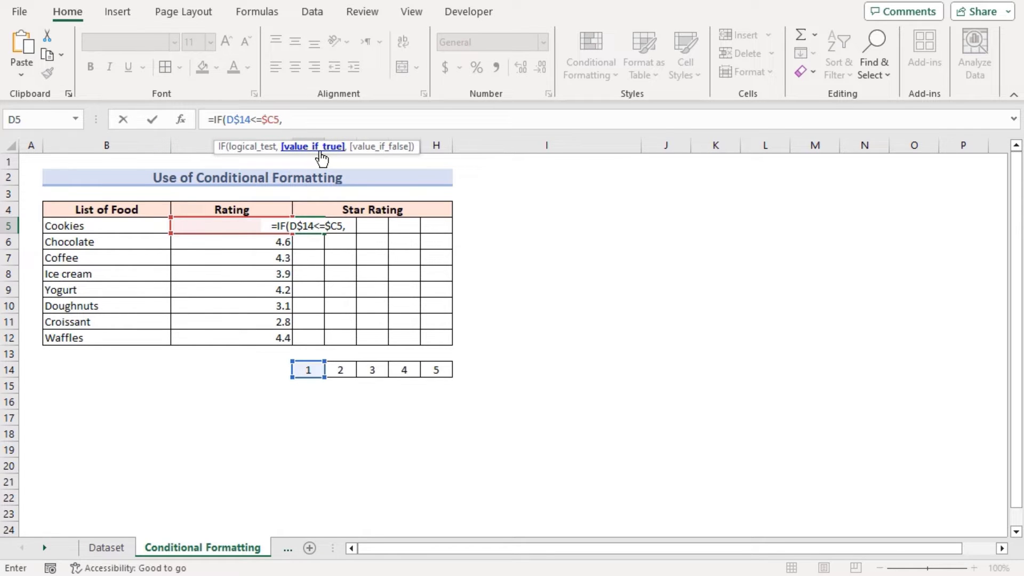
pyautogui.write('1,')
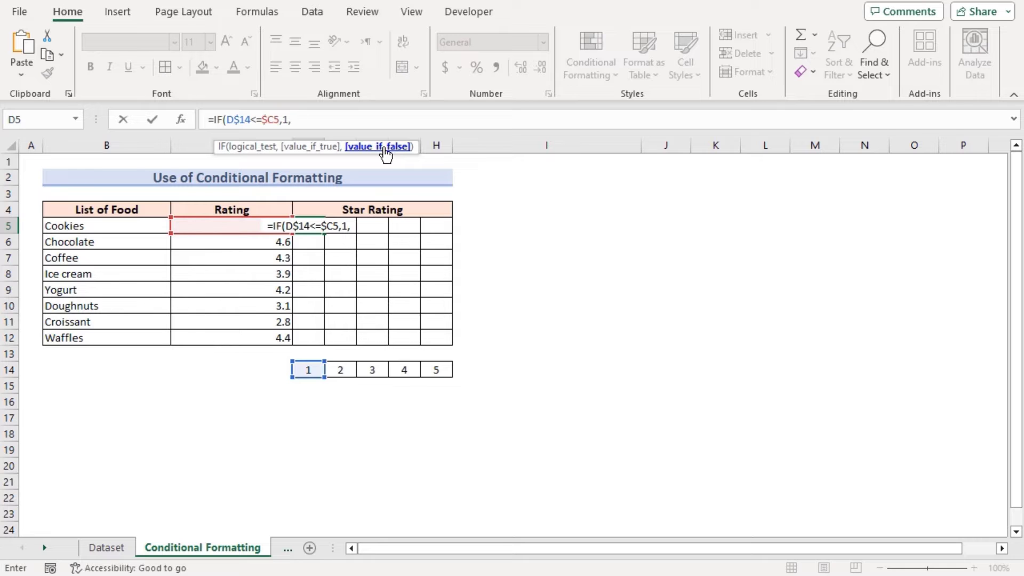
pyautogui.write('IF')
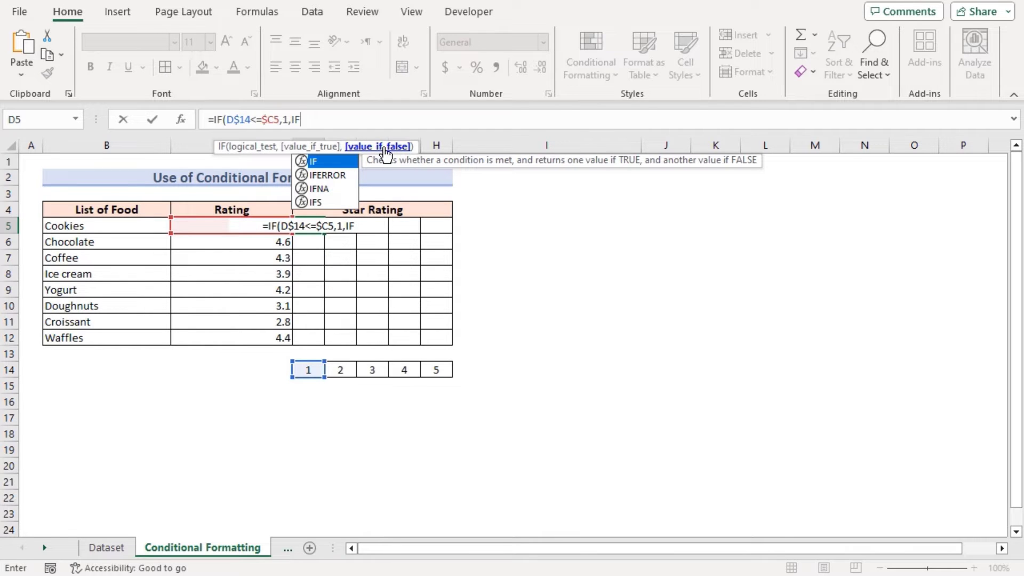
pyautogui.write('(')
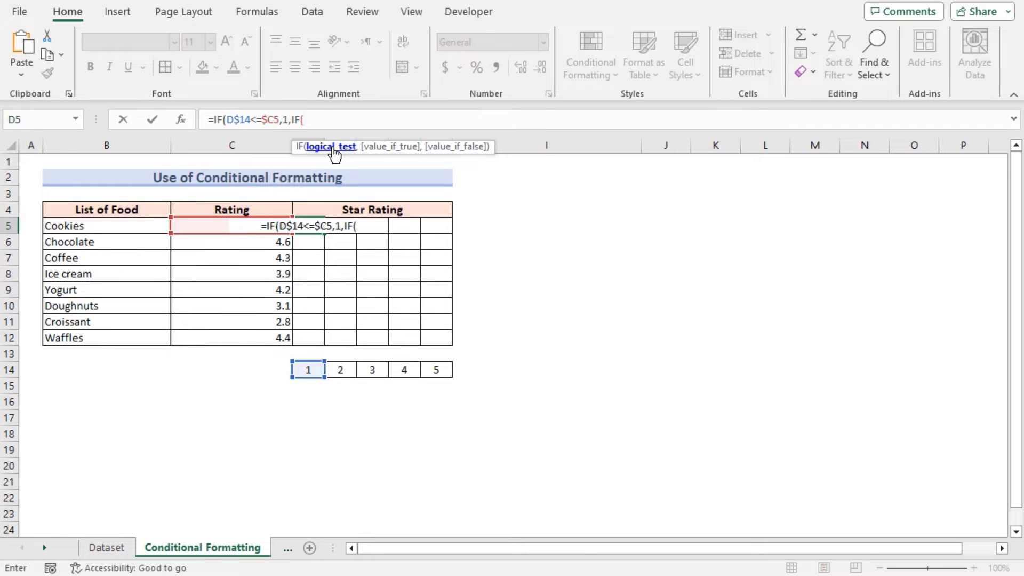
pyautogui.write('RO')
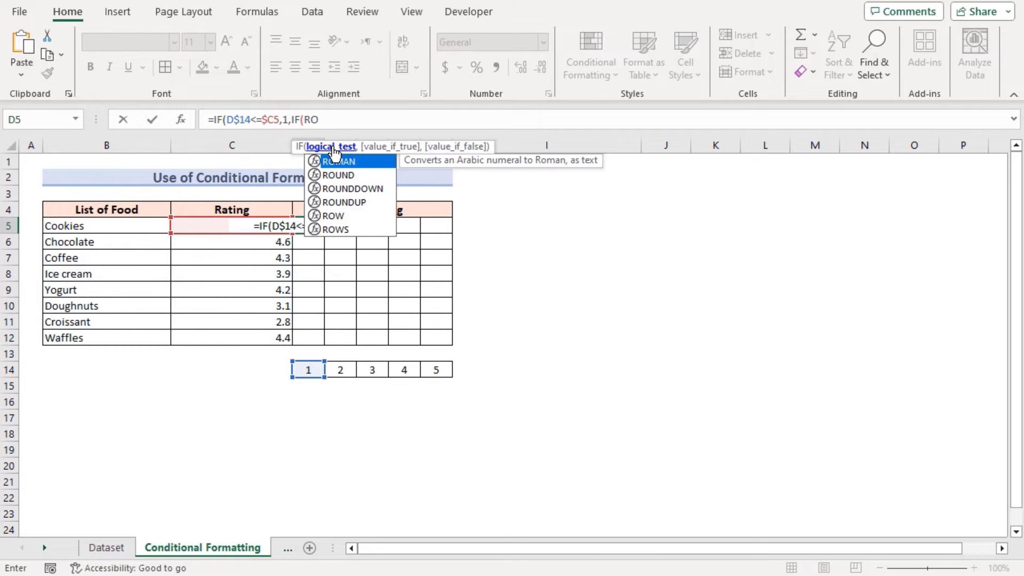
pyautogui.write('UNDUP')
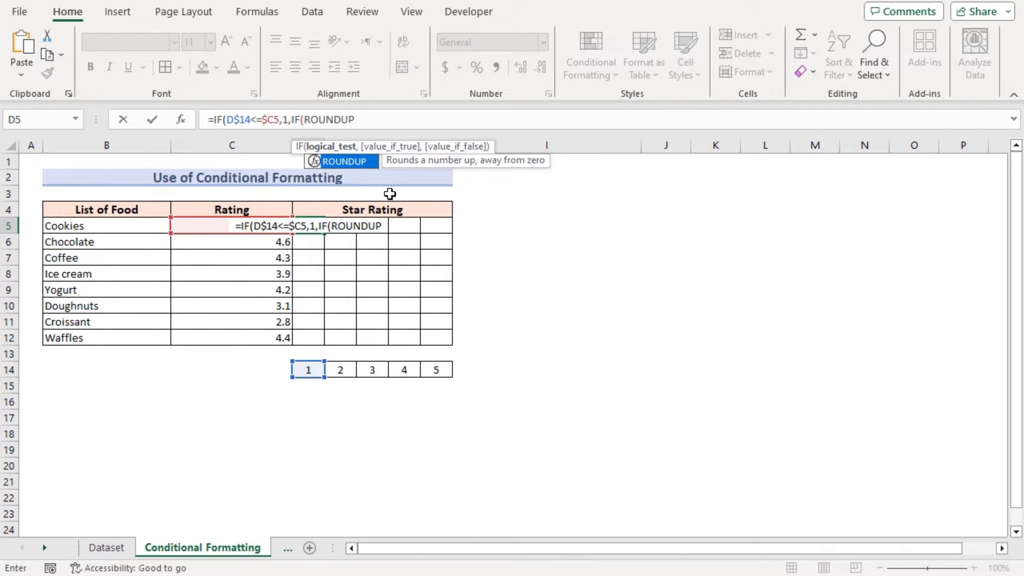
# Step: Add the inner test ROUNDUP($C5,0)=D$14 to D5's formula and start the MOD term
pyautogui.write('(')
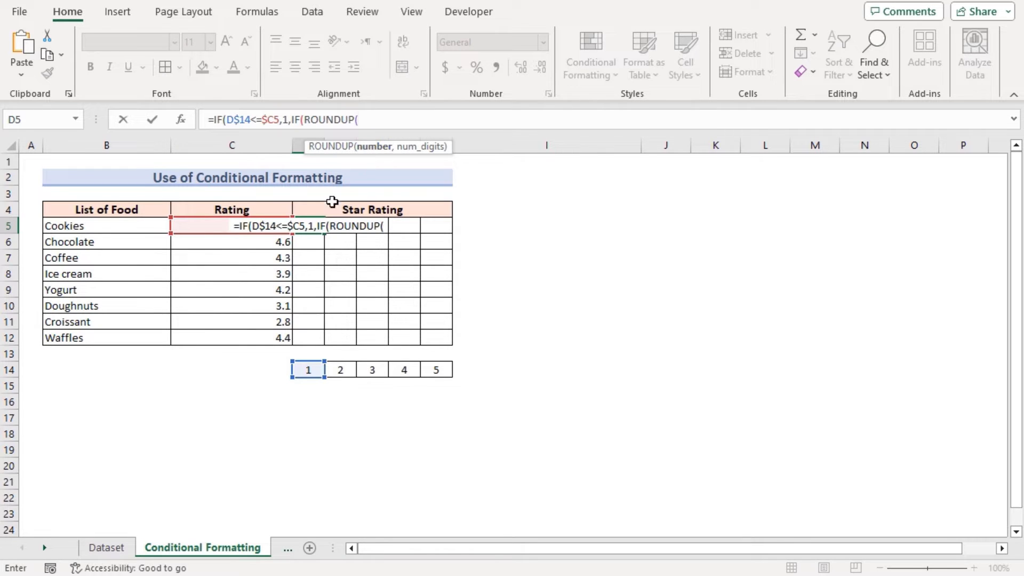
pyautogui.click(197, 225)
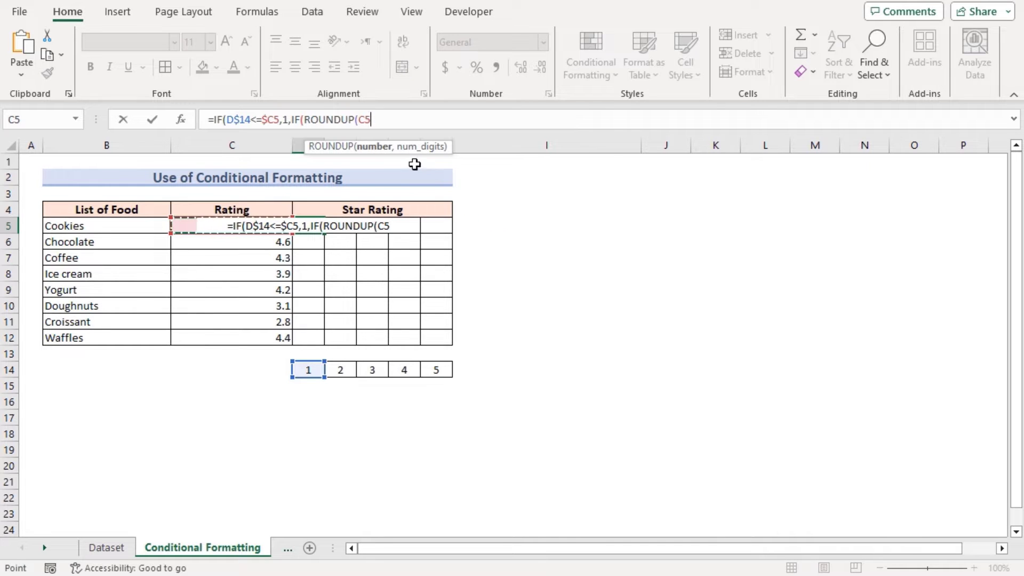
pyautogui.press('F4')
pyautogui.press('F4')
pyautogui.press('F4')
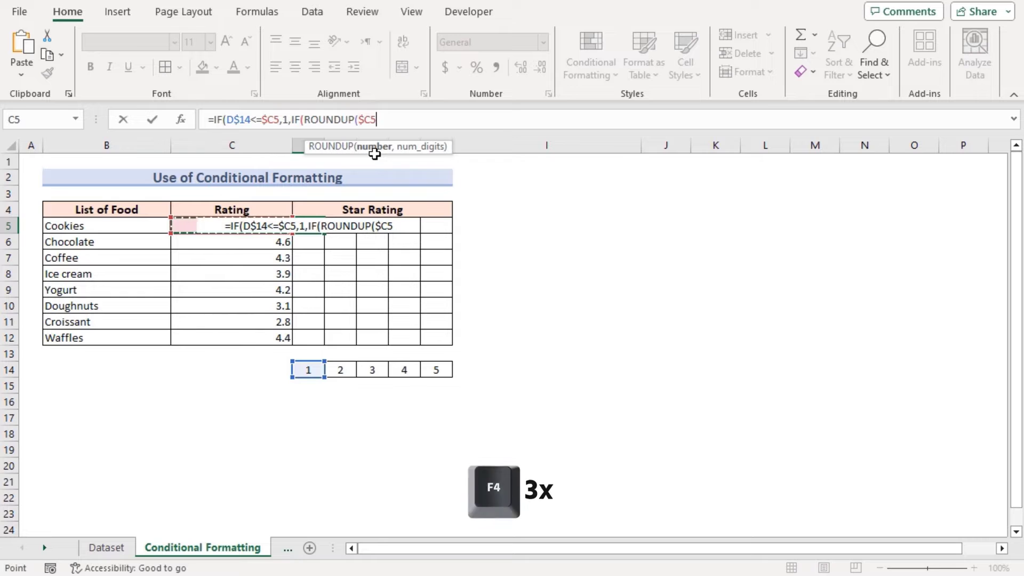
pyautogui.write(',')
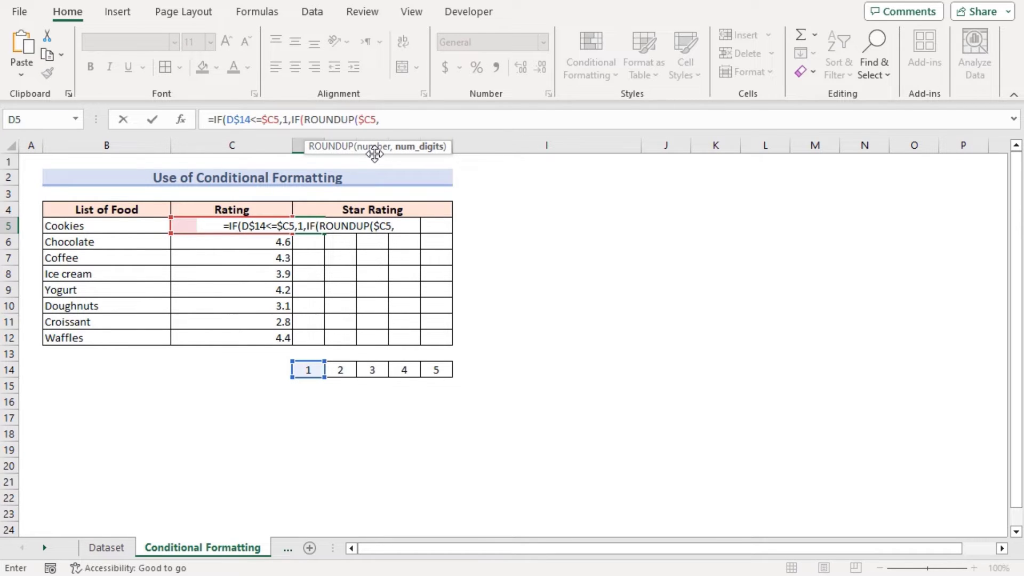
pyautogui.write('0')
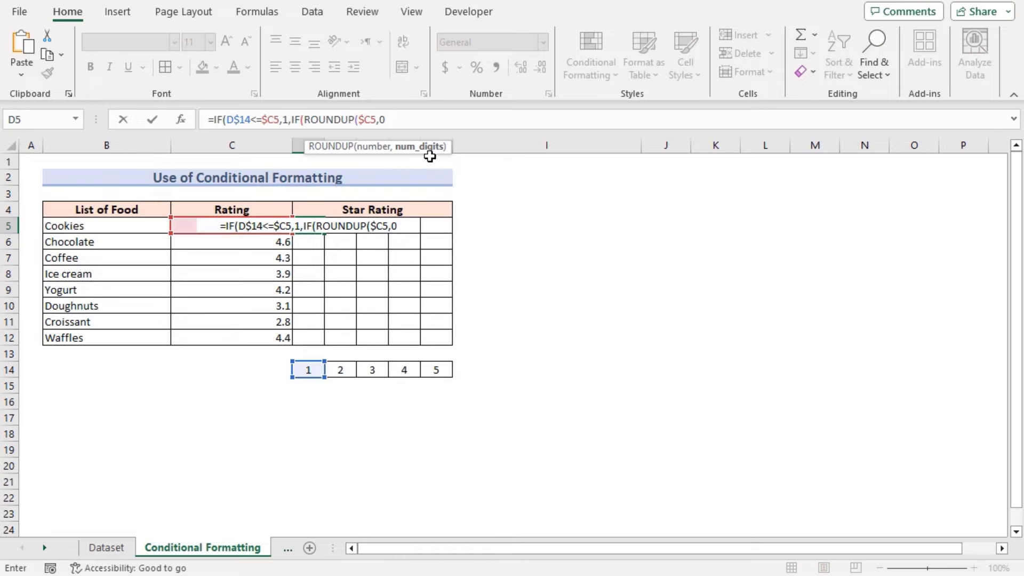
pyautogui.write(')')
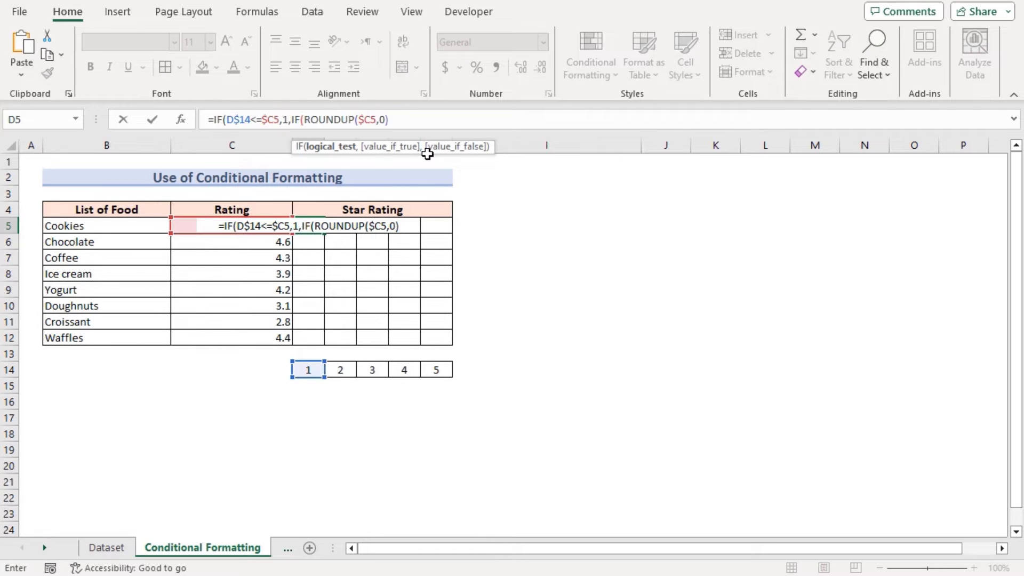
pyautogui.write('=')
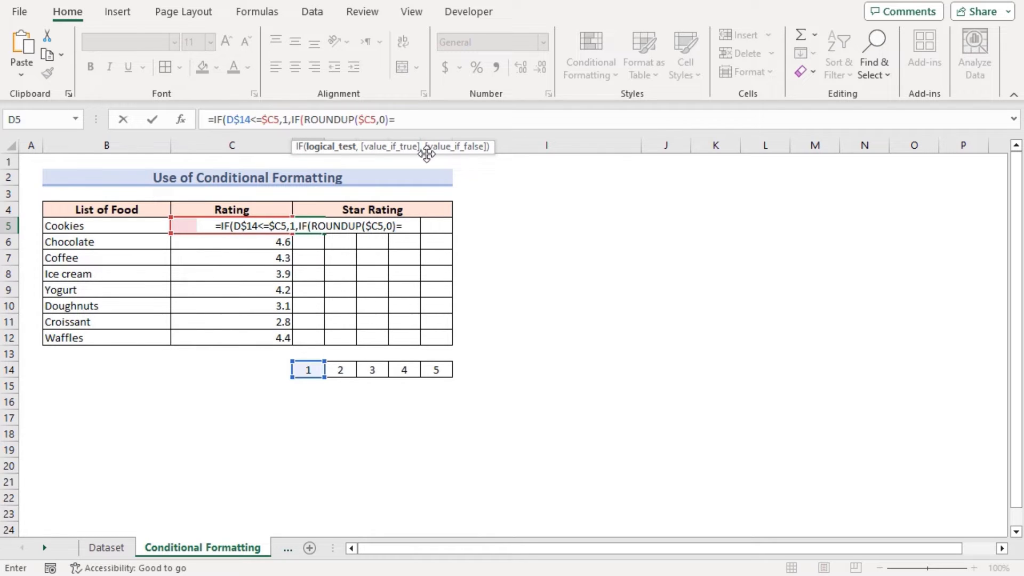
pyautogui.click(308, 370)
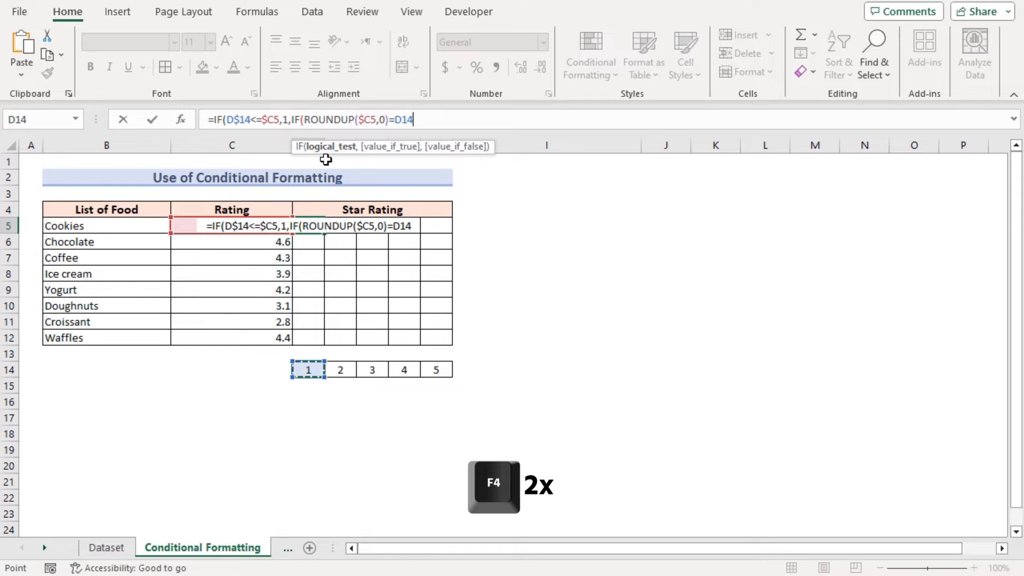
pyautogui.press('F4')
pyautogui.press('F4')
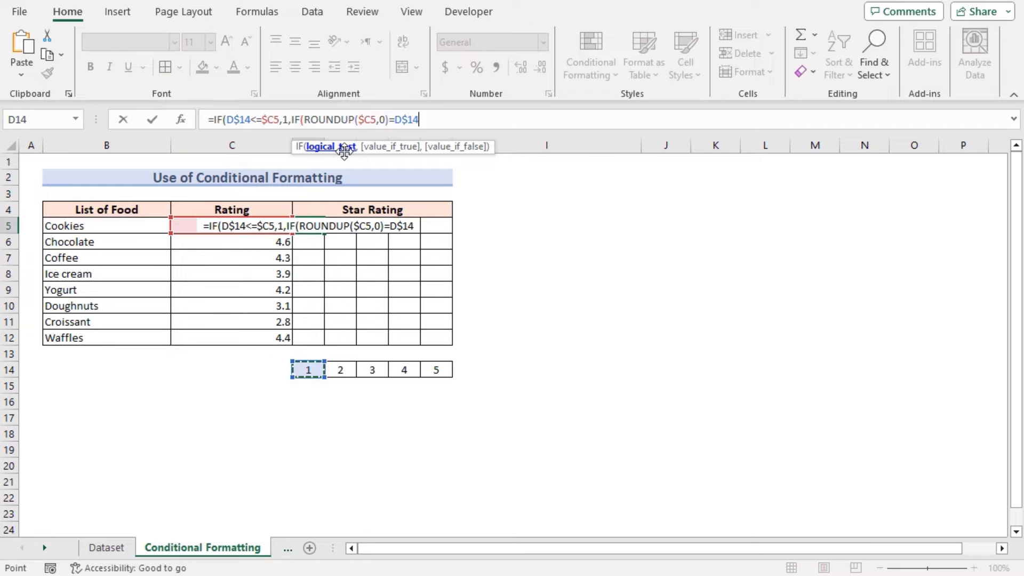
pyautogui.write(',')
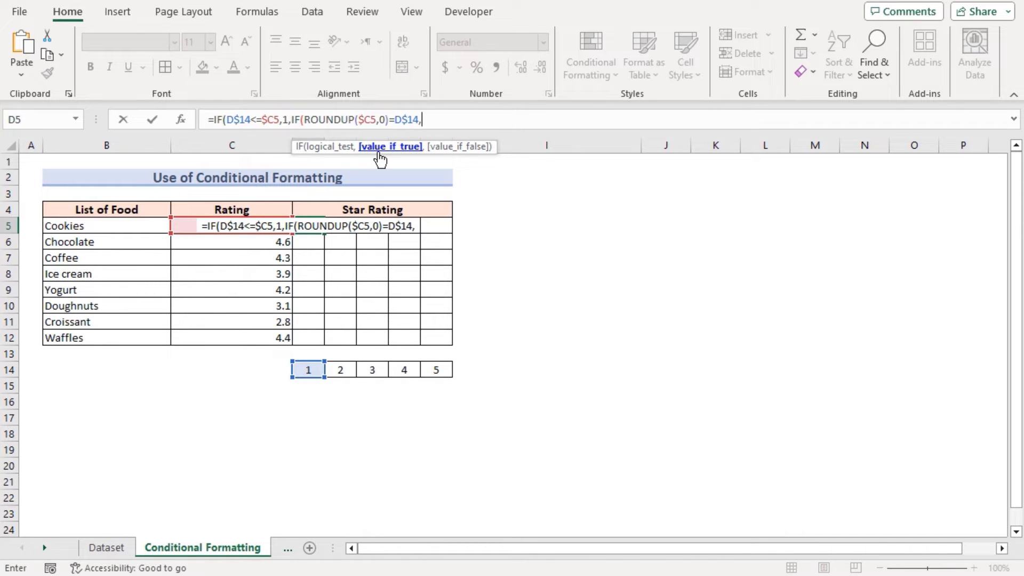
pyautogui.write('MOD')
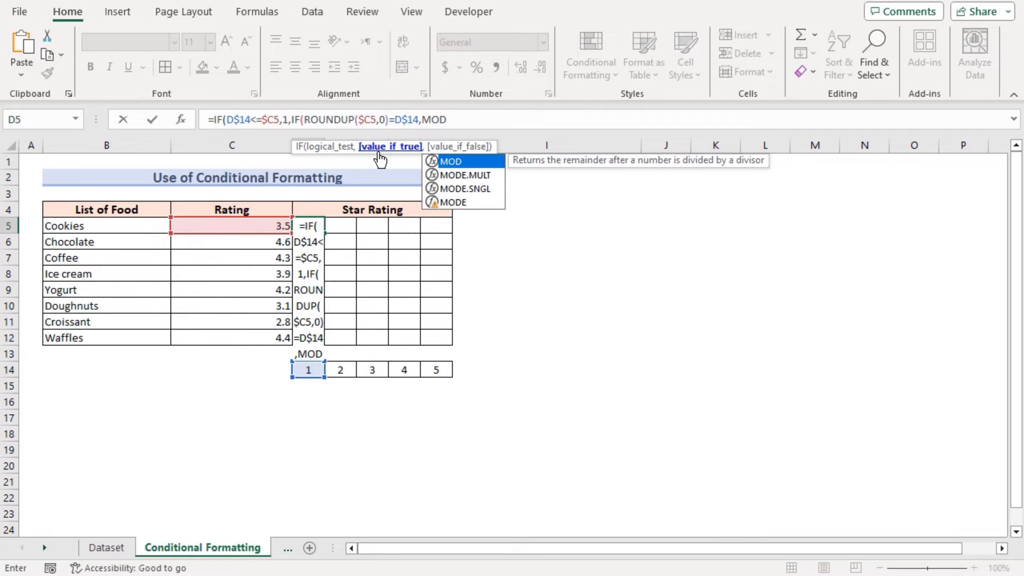
# Step: Finish D5's formula with MOD($C5,1),0)) and commit it, showing 1 for Cookies
pyautogui.write('(')
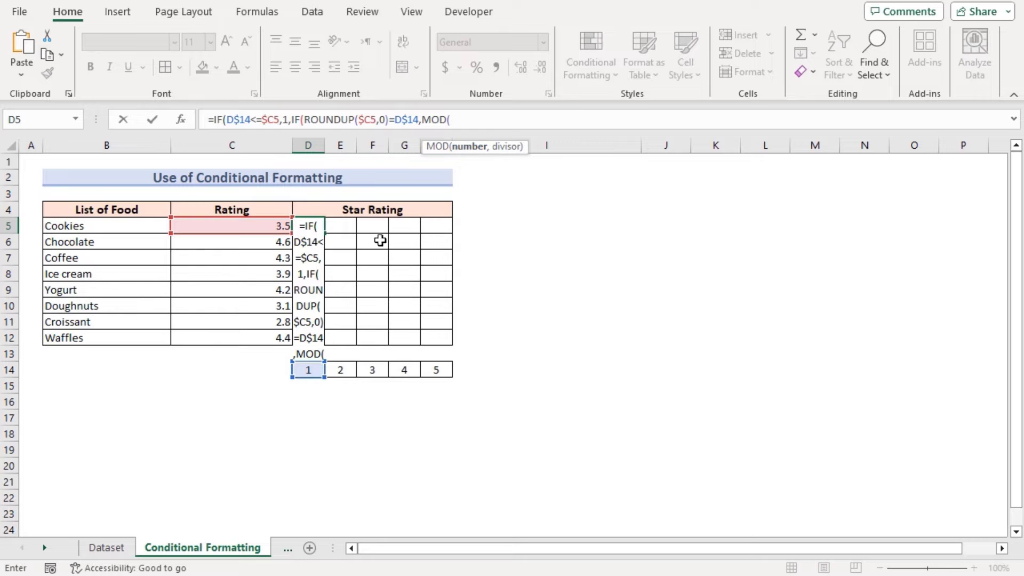
pyautogui.click(261, 222)
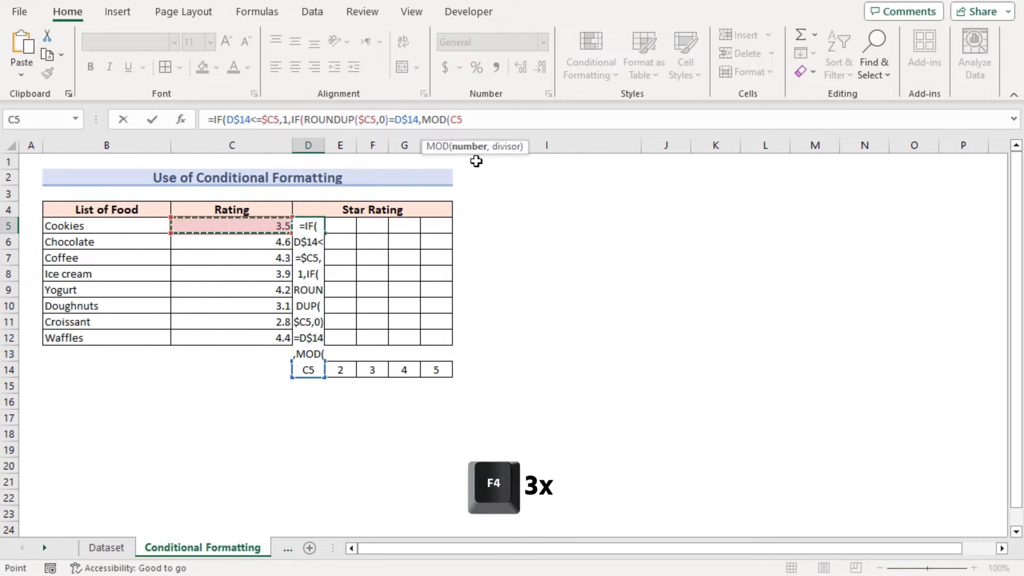
pyautogui.press('F4')
pyautogui.press('F4')
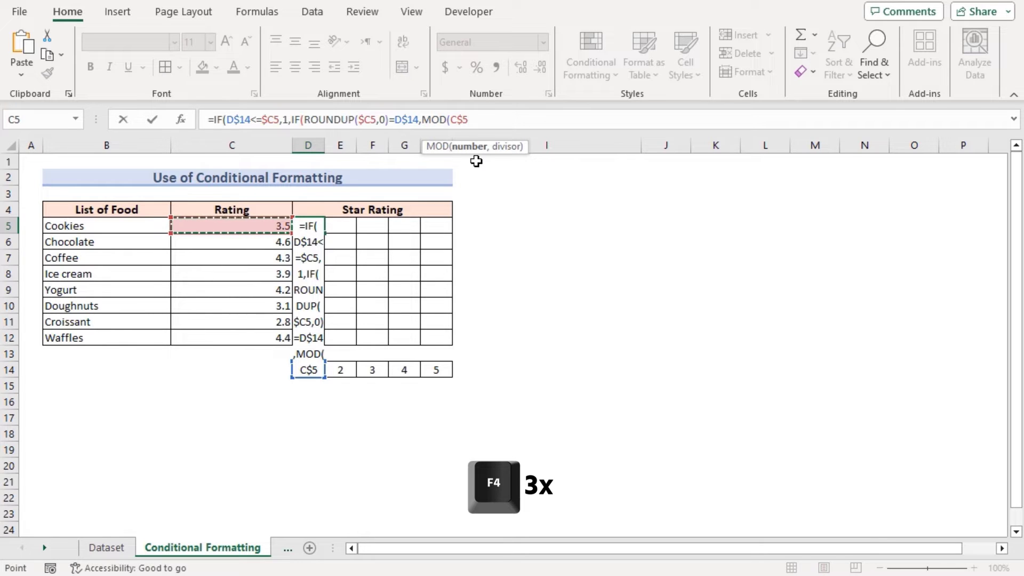
pyautogui.press('F4')
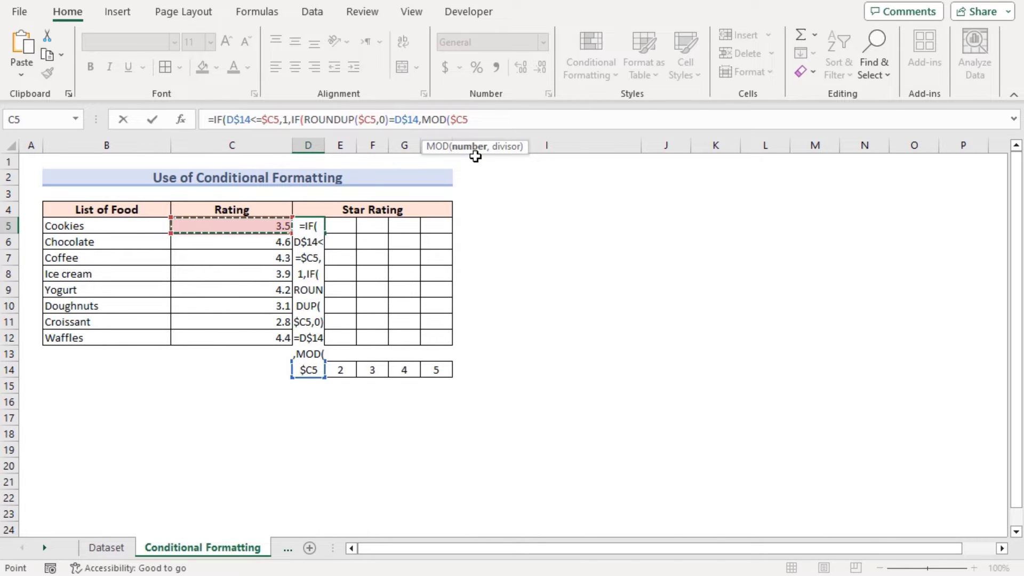
pyautogui.write(',')
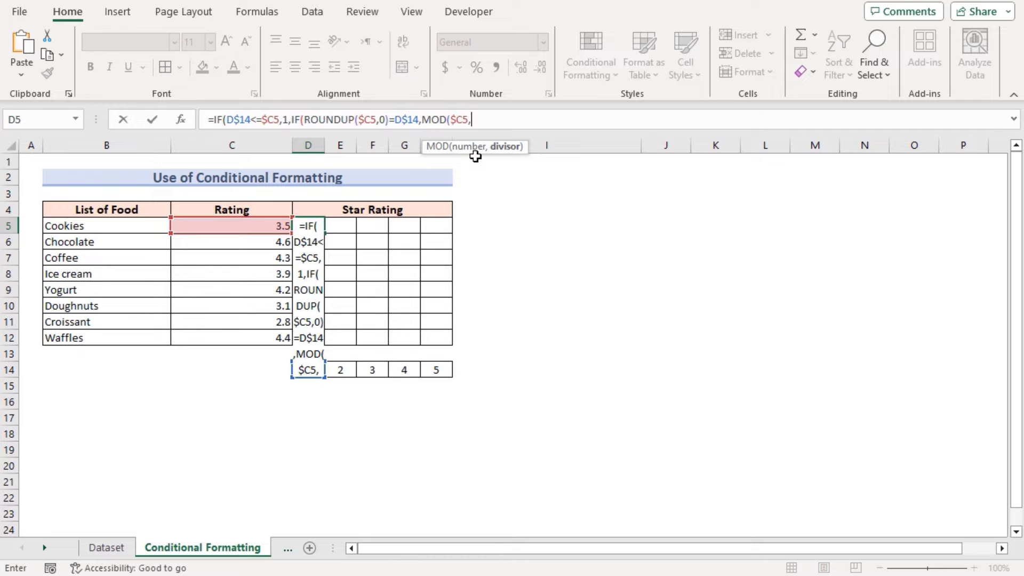
pyautogui.write('1')
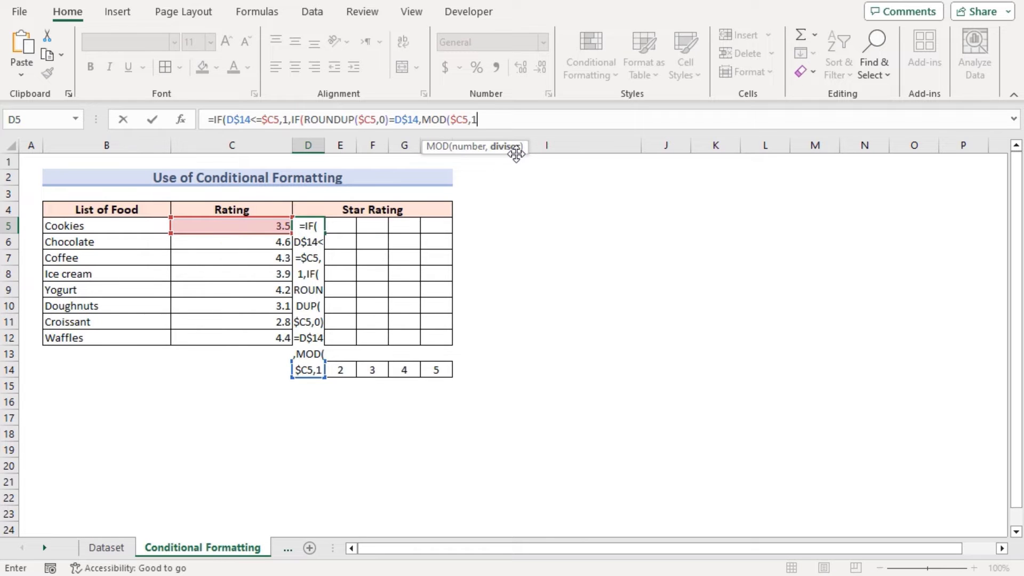
pyautogui.write(')')
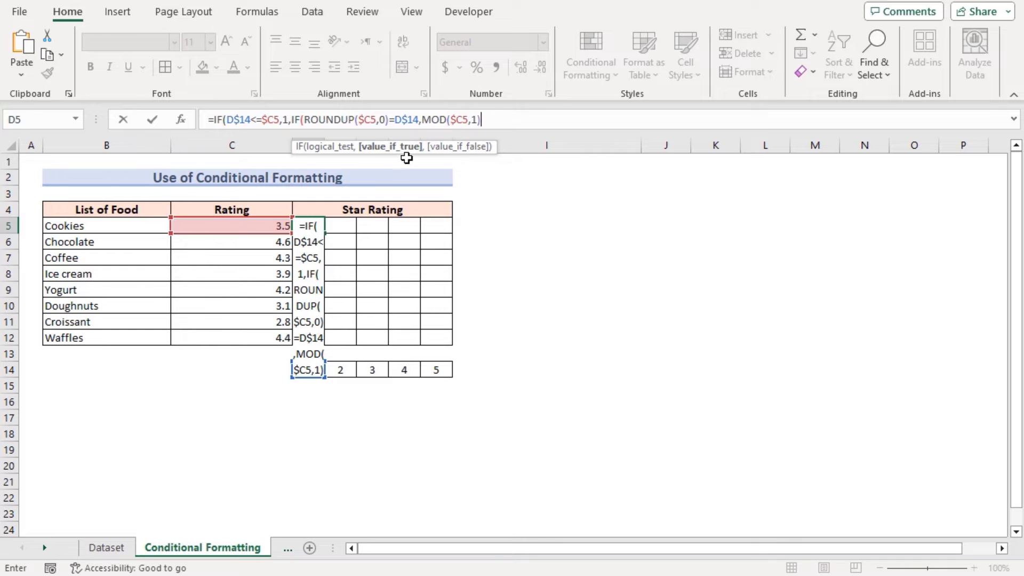
pyautogui.write(',')
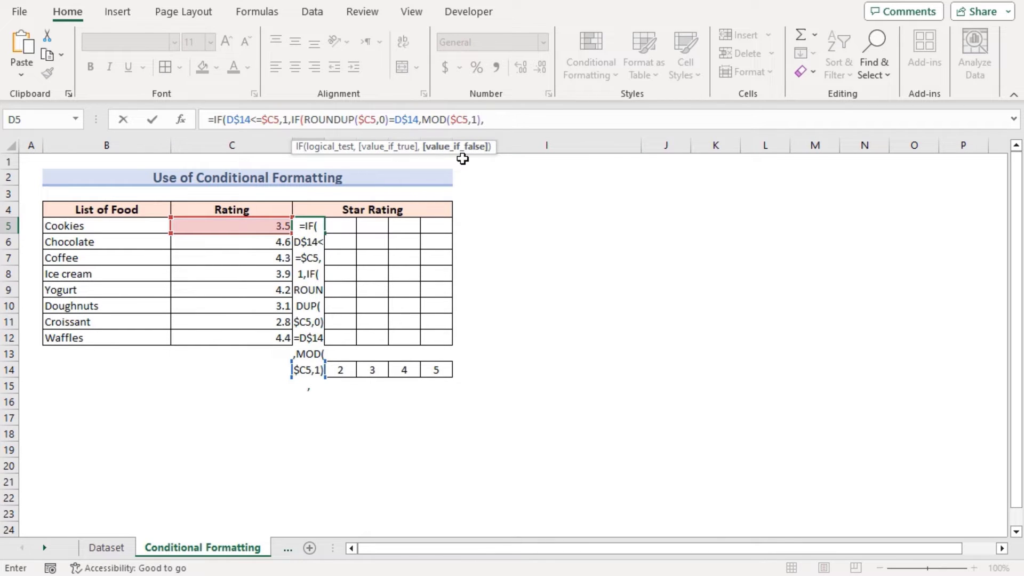
pyautogui.write('0))')
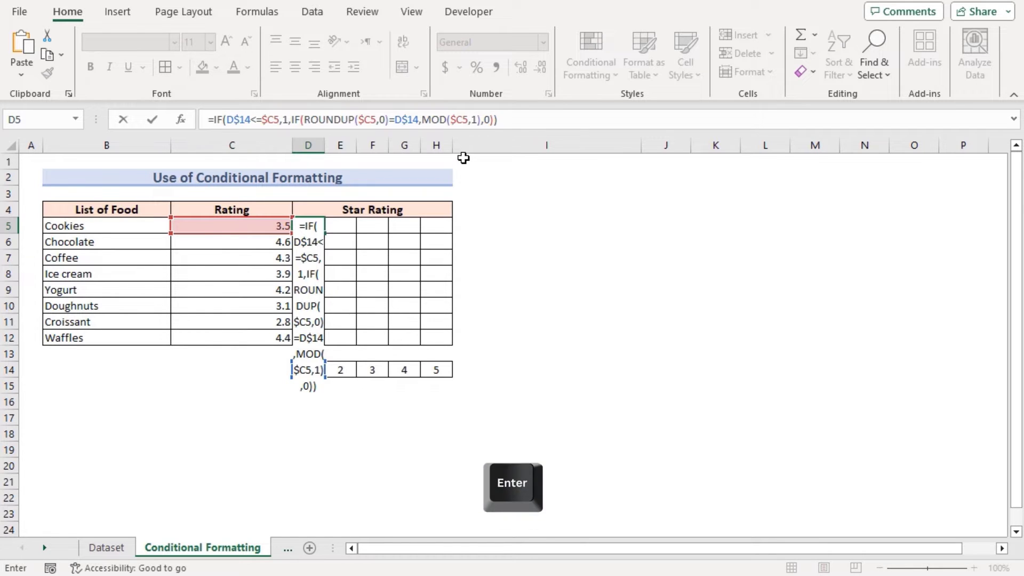
pyautogui.press('Return')
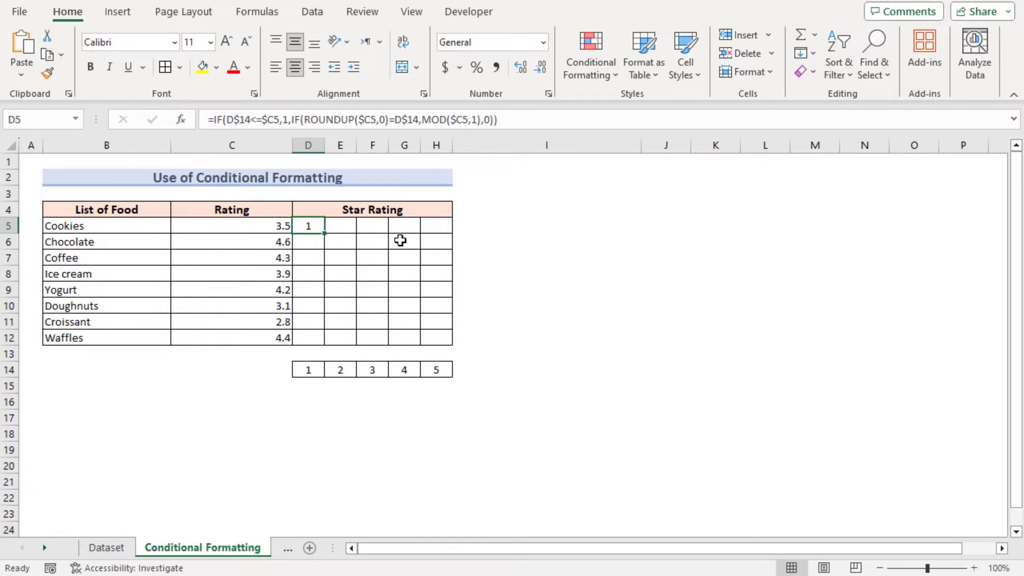
pyautogui.click(234, 120)
pyautogui.moveTo(235, 120); pyautogui.dragTo(282, 124)
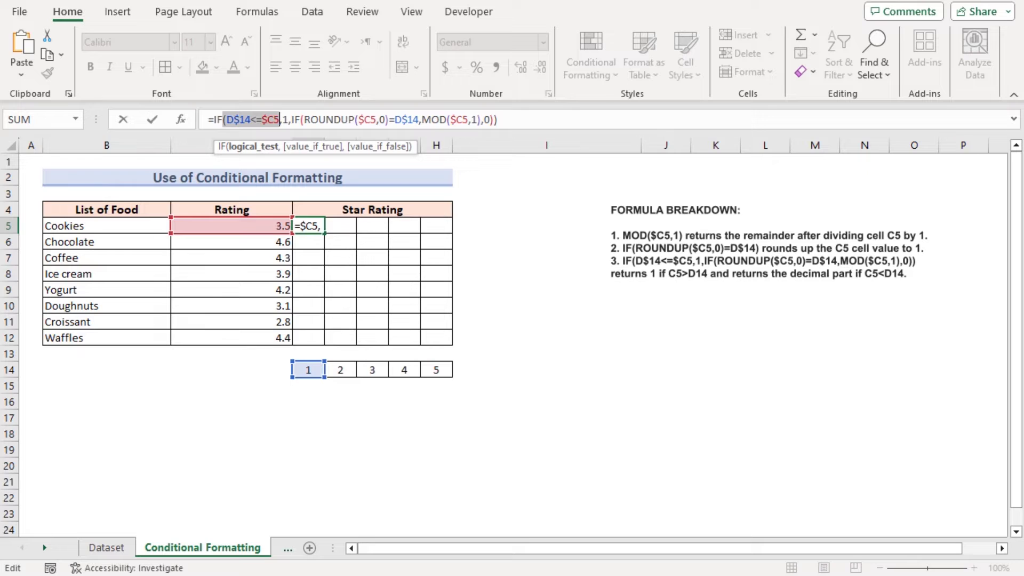
pyautogui.doubleClick(285, 119)
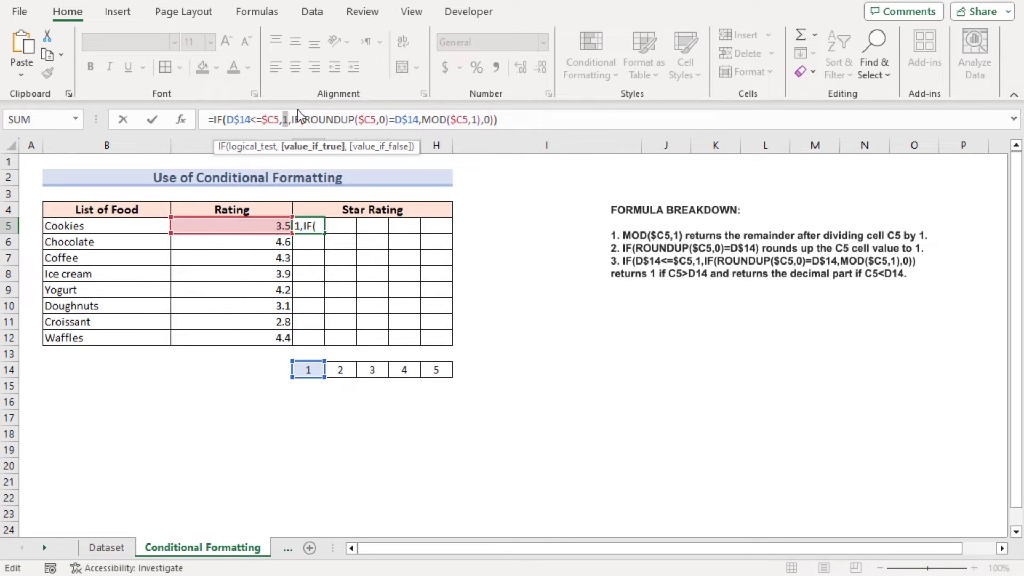
pyautogui.moveTo(291, 120); pyautogui.dragTo(419, 116)
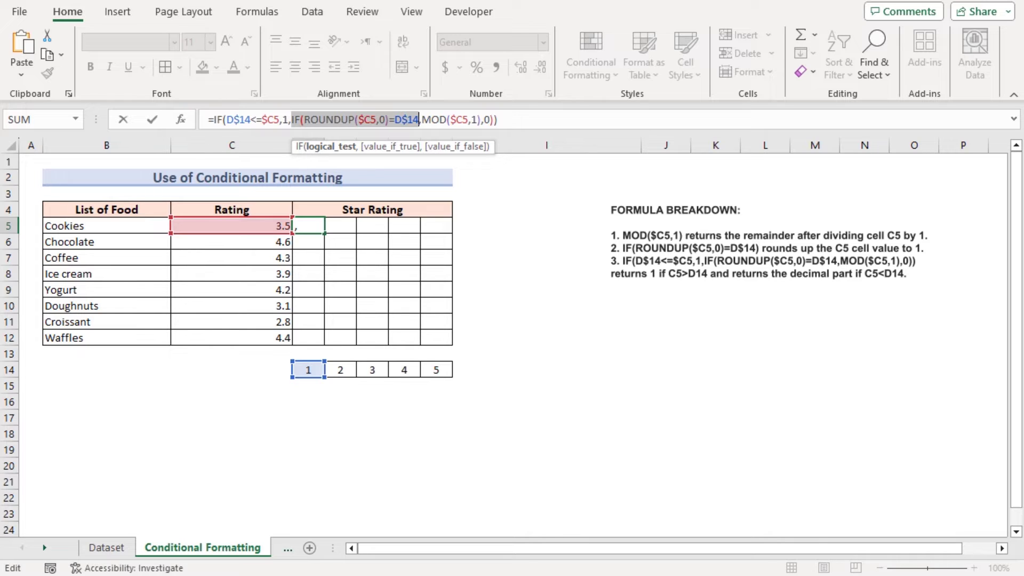
pyautogui.click(423, 119)
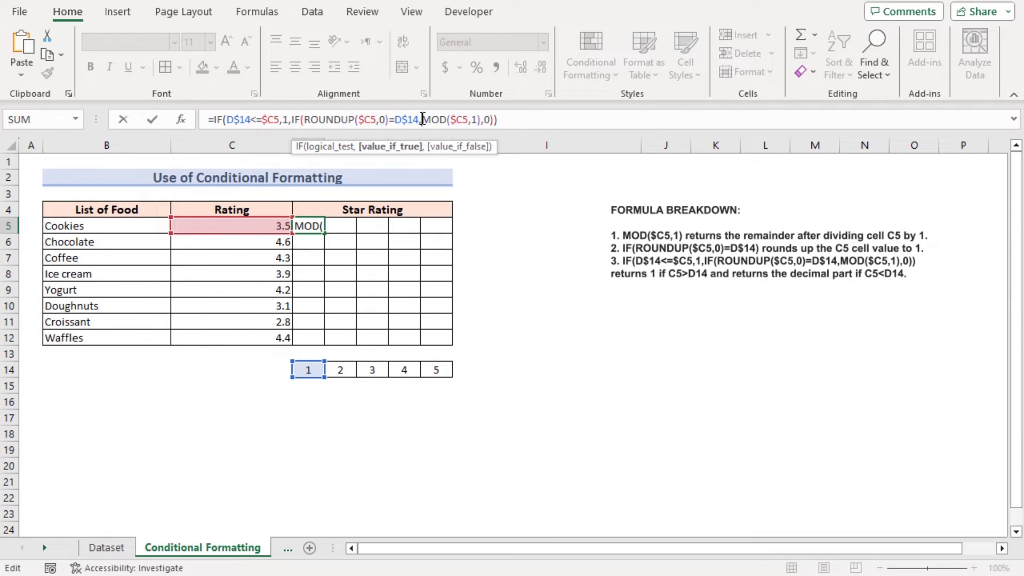
pyautogui.moveTo(423, 119); pyautogui.dragTo(477, 119)
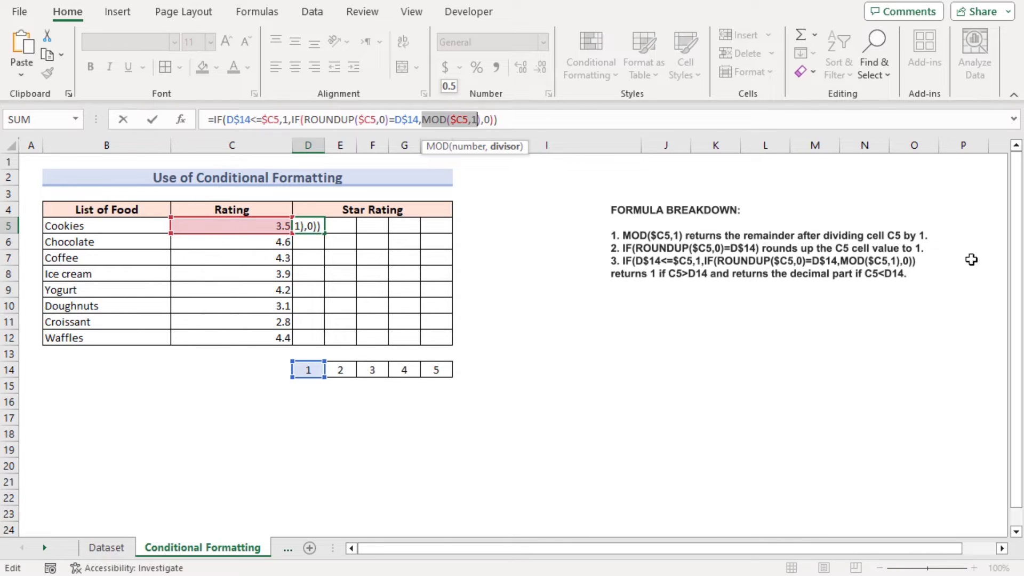
pyautogui.moveTo(483, 120); pyautogui.dragTo(490, 119)
pyautogui.click(620, 119)
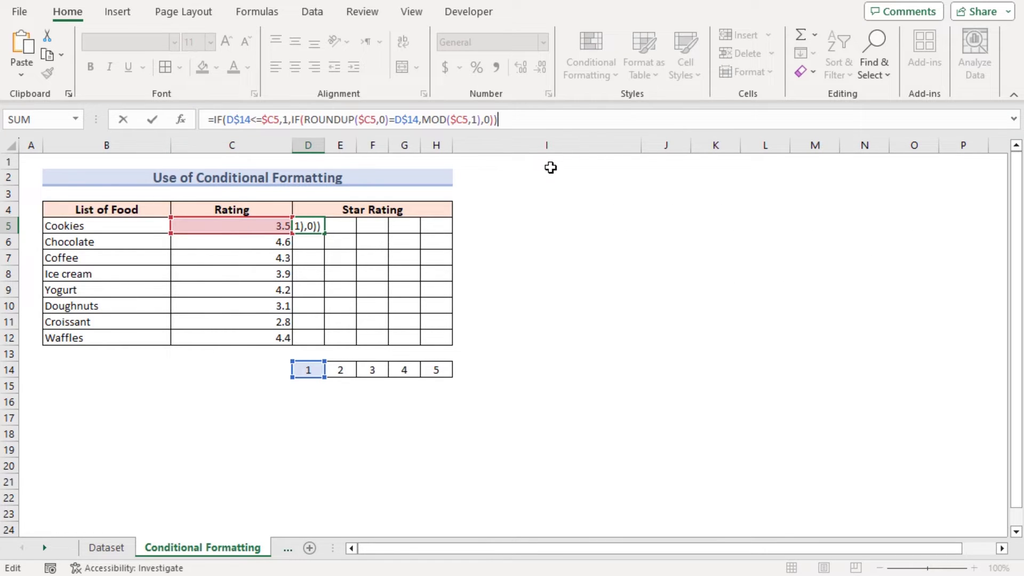
pyautogui.press('Return')
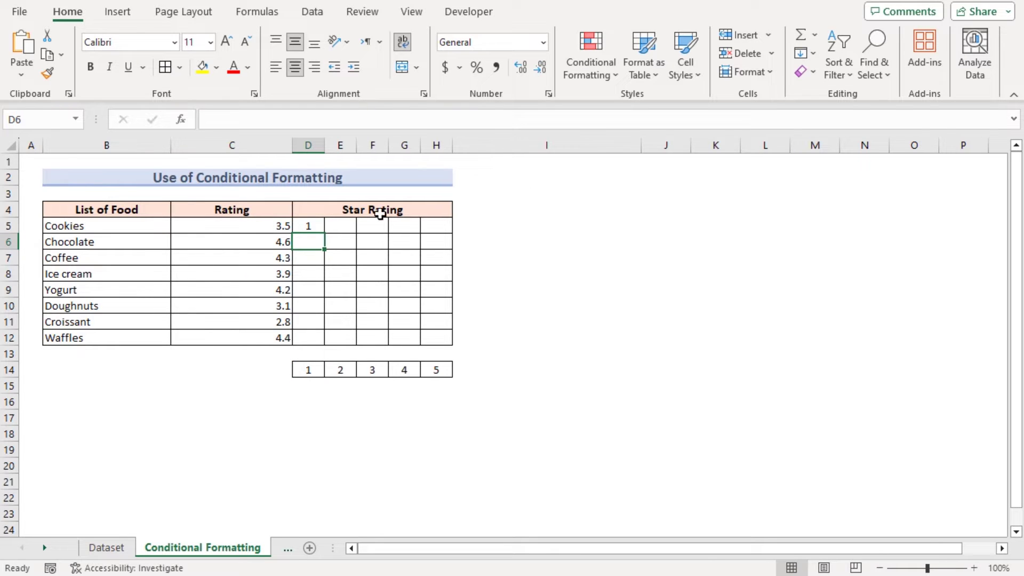
# Step: Fill the D5 star formula across to H5 and then down to row 12
pyautogui.click(299, 223)
pyautogui.moveTo(324, 233); pyautogui.dragTo(447, 239)
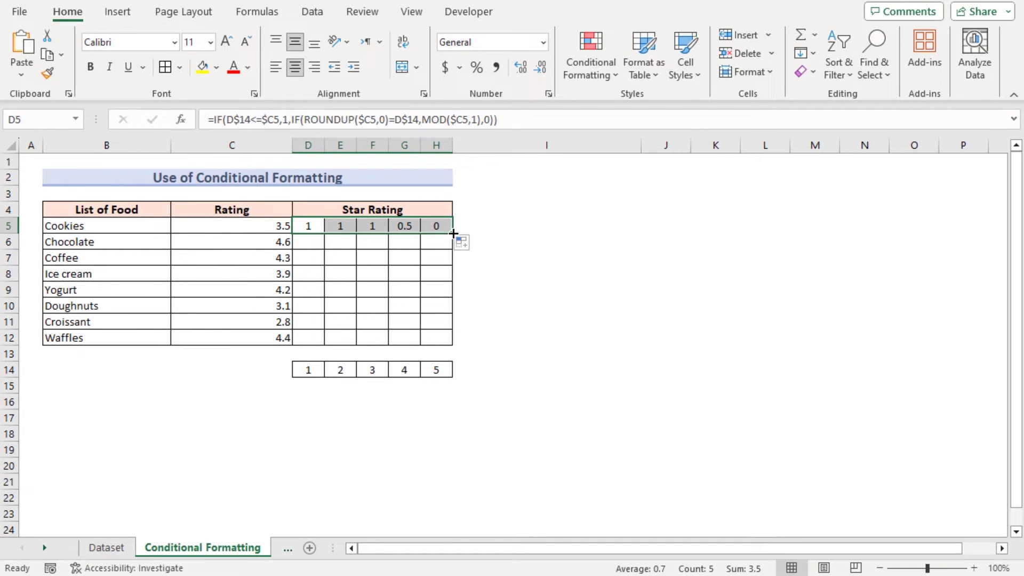
pyautogui.moveTo(453, 234); pyautogui.dragTo(457, 344)
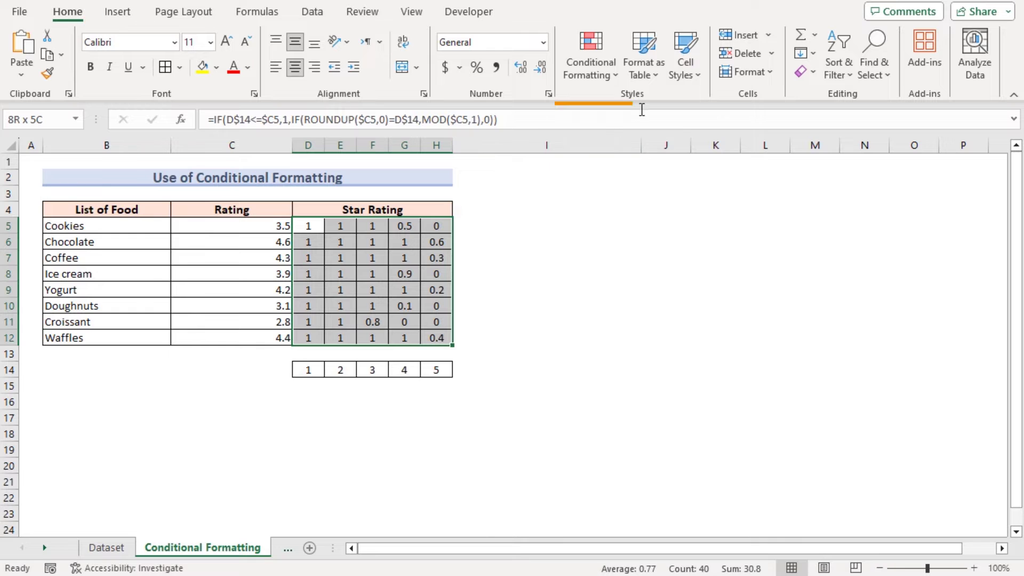
# Step: Create a new rule using the 3 Stars icon set, showing icons only
pyautogui.click(613, 78)
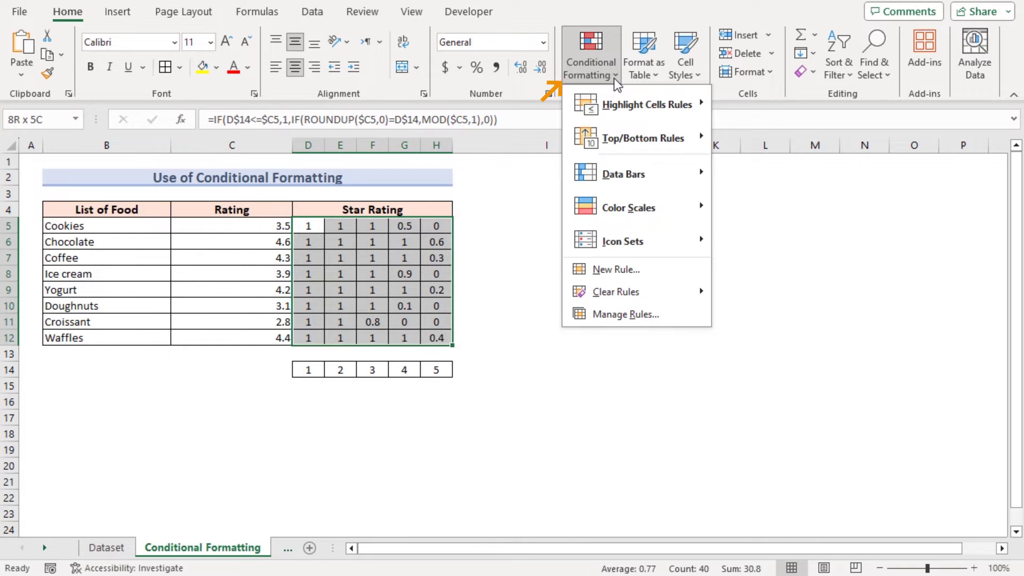
pyautogui.click(645, 270)
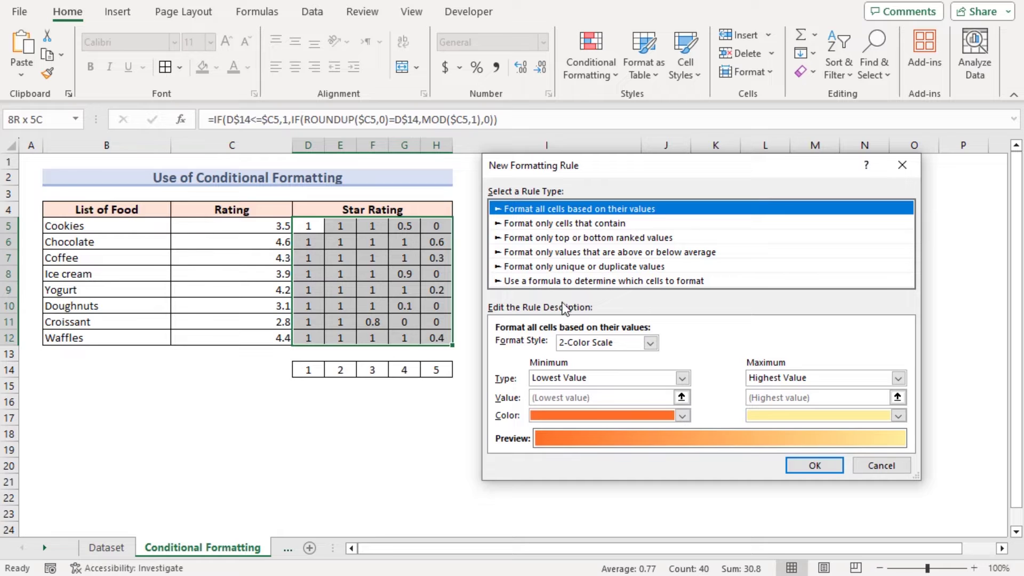
pyautogui.click(650, 343)
pyautogui.click(598, 386)
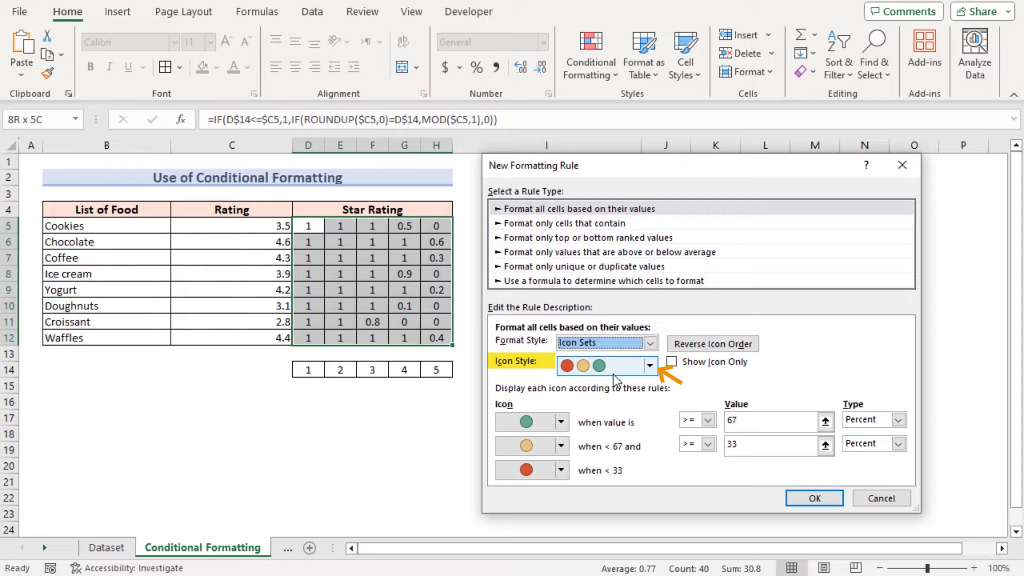
pyautogui.click(650, 366)
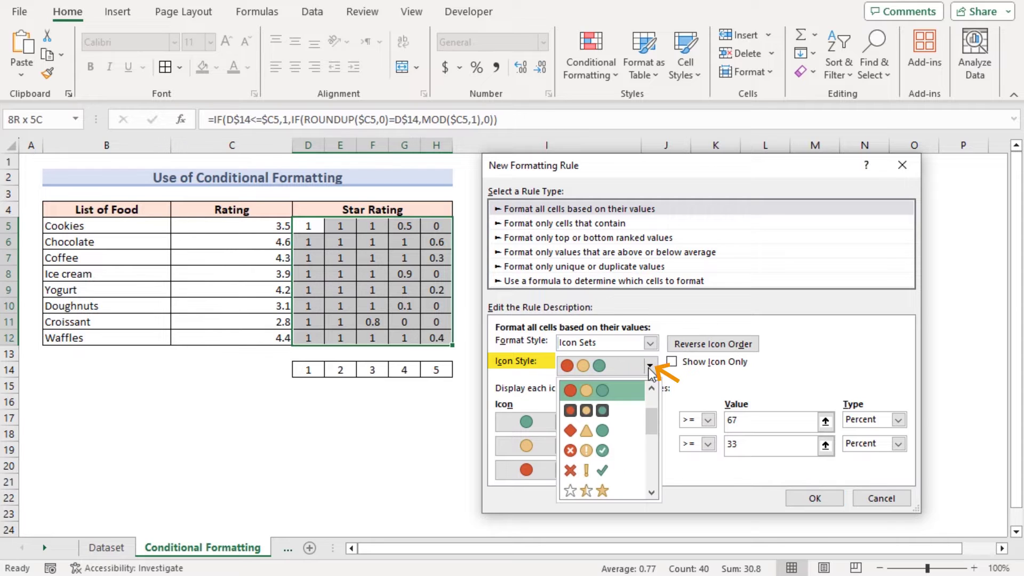
pyautogui.click(591, 491)
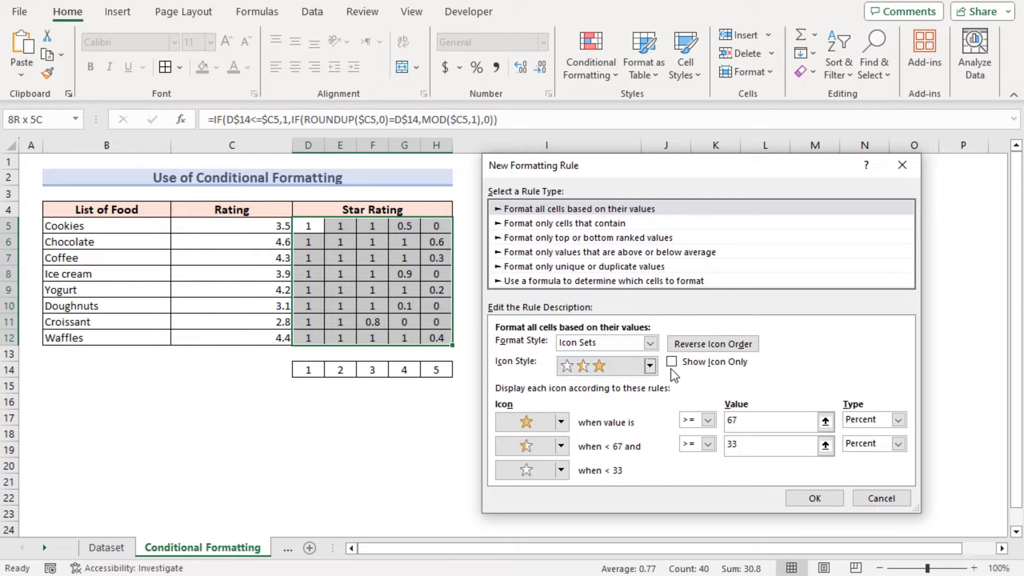
pyautogui.click(673, 362)
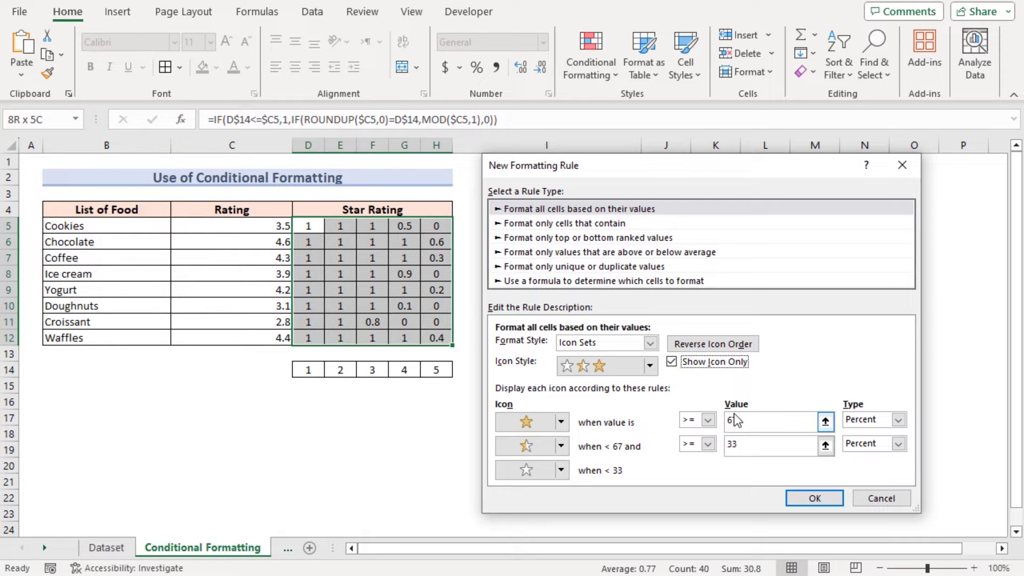
# Step: Set both icon thresholds to Number type with values 0.8 and 0.3, and apply the rule
pyautogui.click(900, 421)
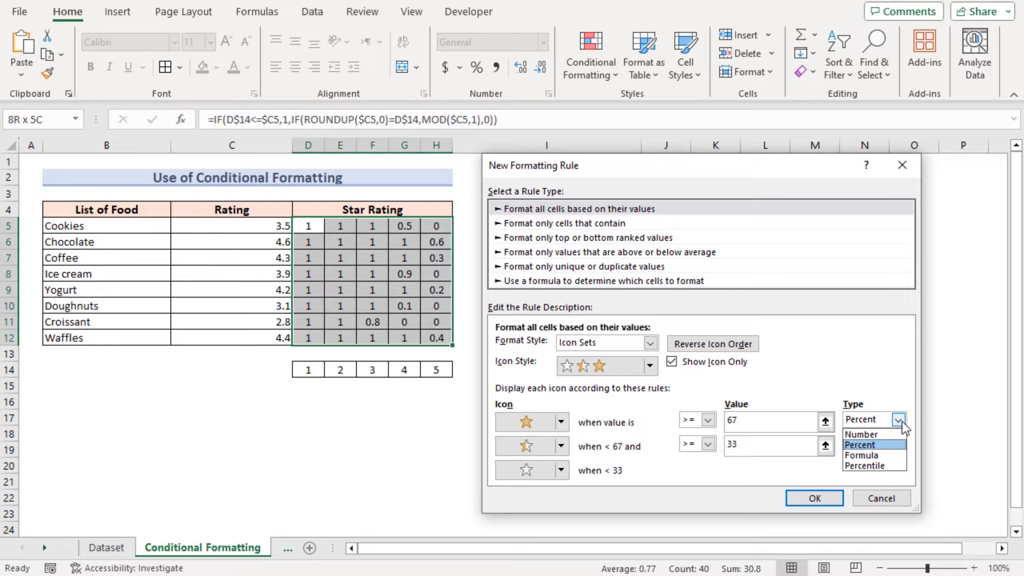
pyautogui.click(868, 436)
pyautogui.click(898, 443)
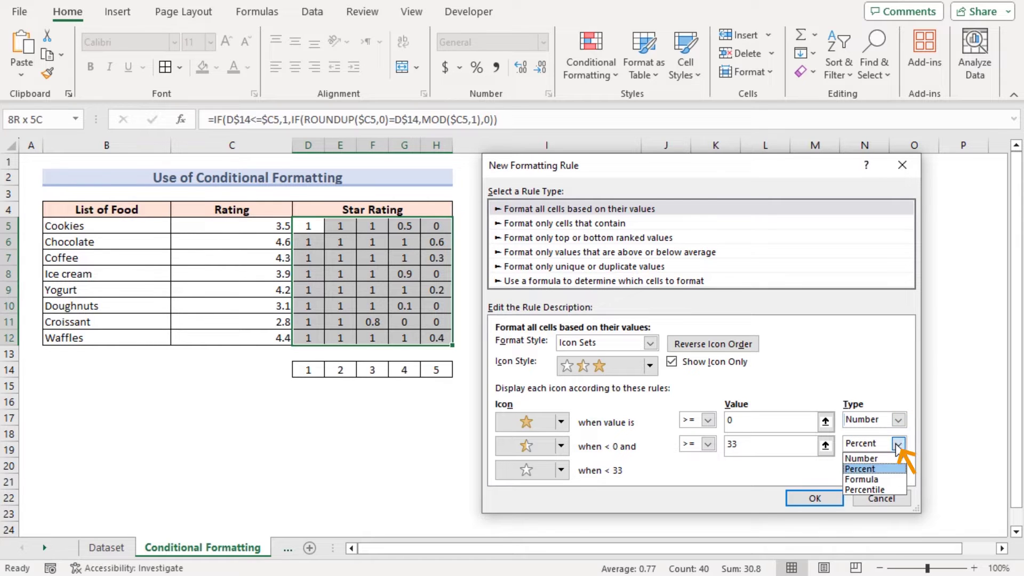
pyautogui.click(868, 460)
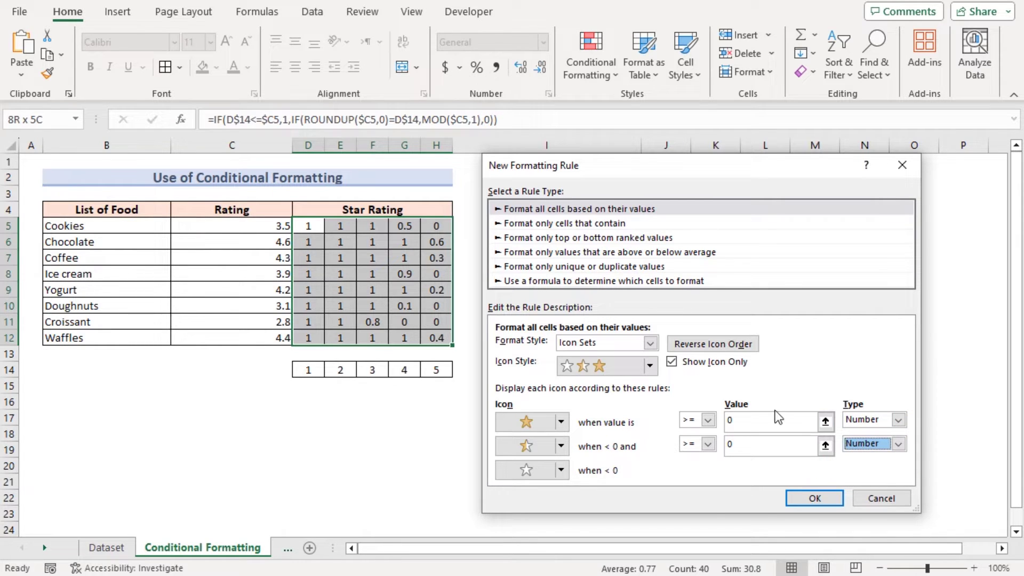
pyautogui.click(748, 422)
pyautogui.press('BackSpace')
pyautogui.write('.8')
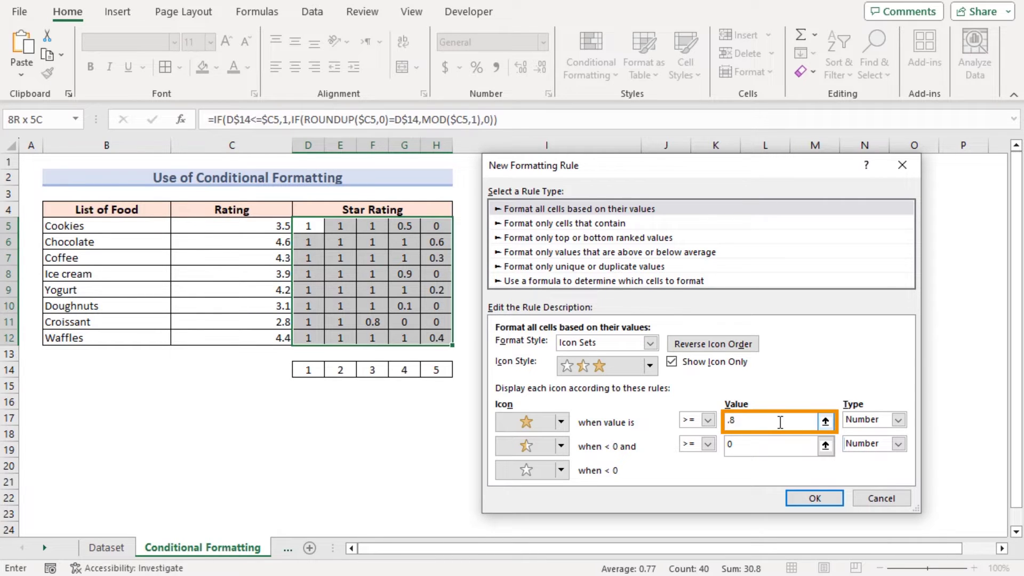
pyautogui.click(789, 444)
pyautogui.press('BackSpace')
pyautogui.write('.3')
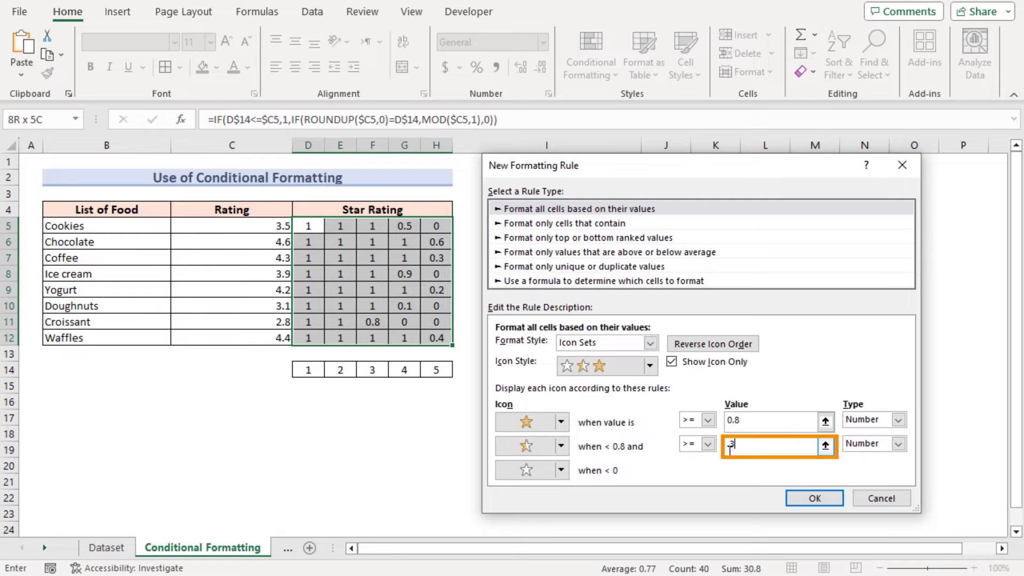
pyautogui.click(804, 494)
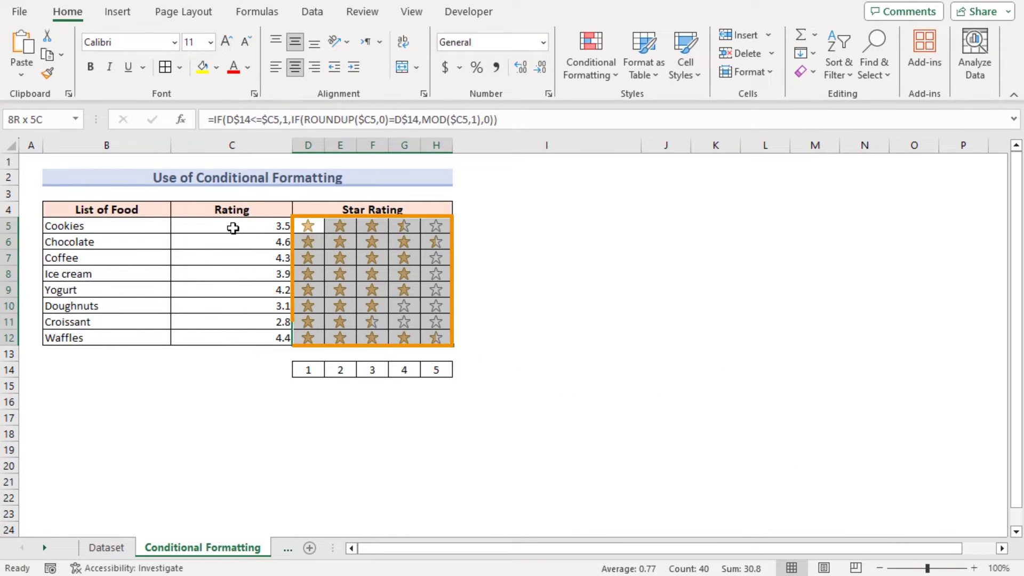
# Step: Review the Cookies and Ice cream ratings in C5 and C8 and the star formula in G8
pyautogui.click(272, 228)
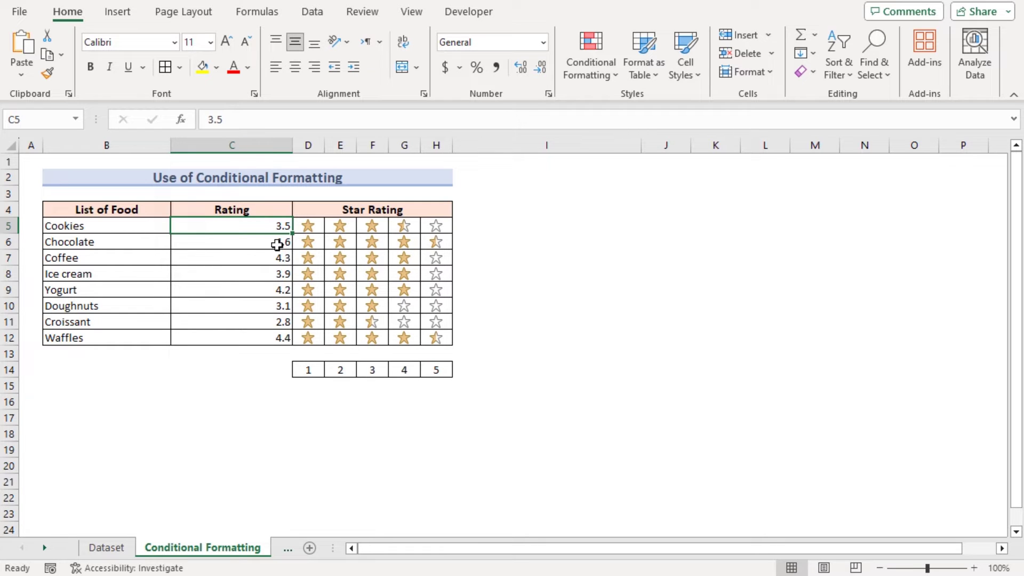
pyautogui.click(286, 276)
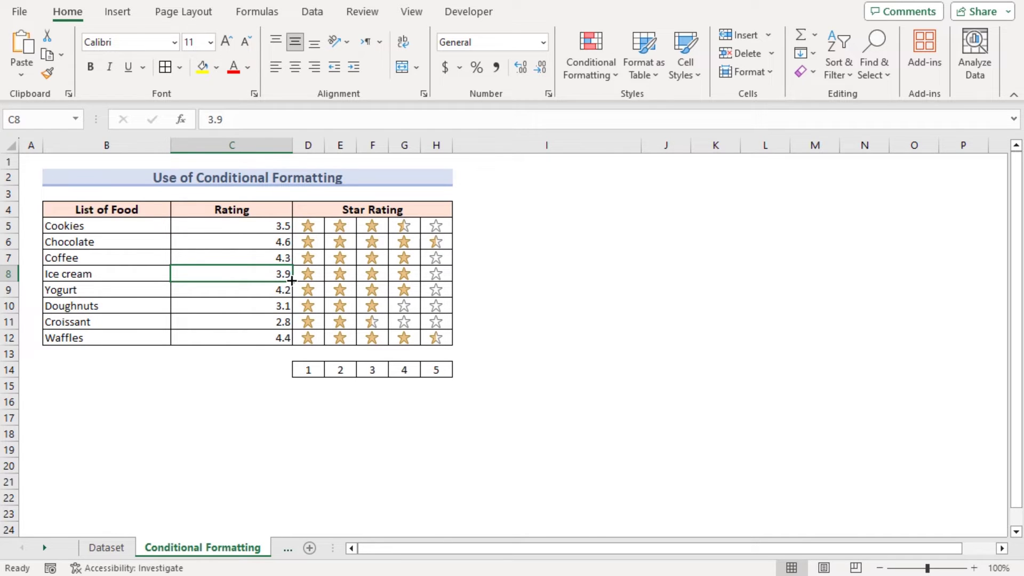
pyautogui.click(406, 274)
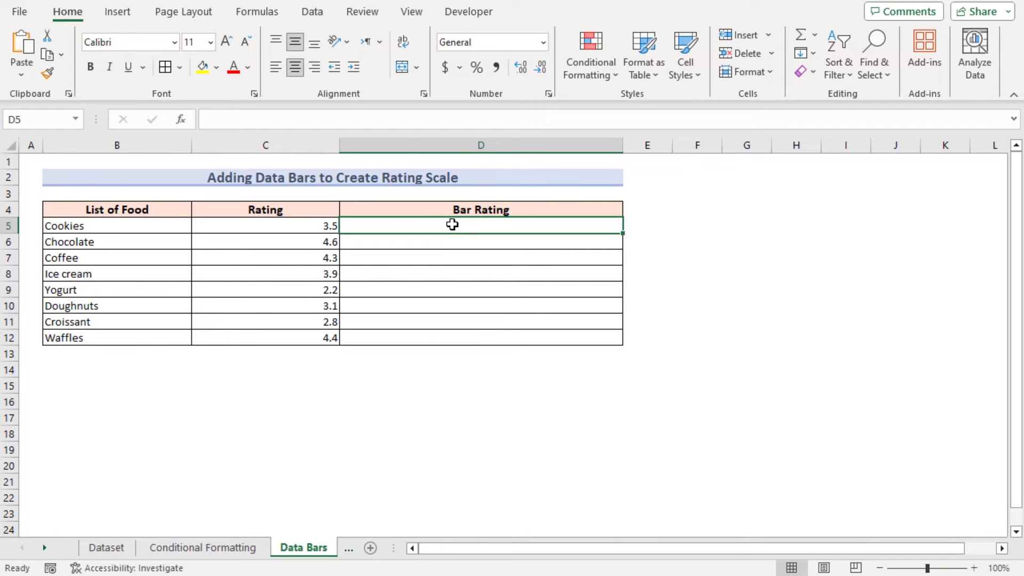
# Step: Enter =REPT("|",C5*10) in D5 and copy the cell
pyautogui.write('=')
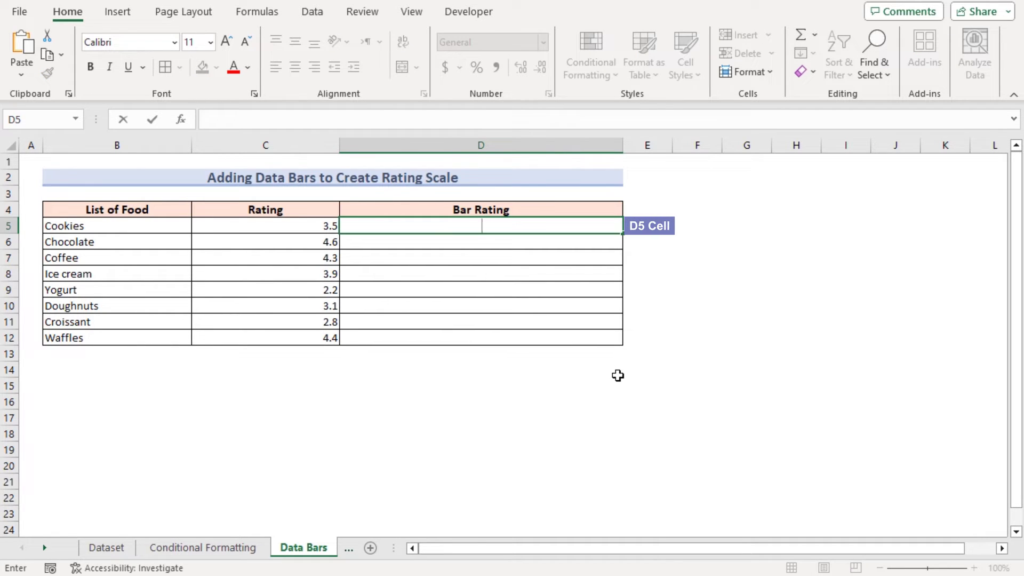
pyautogui.write('REPT')
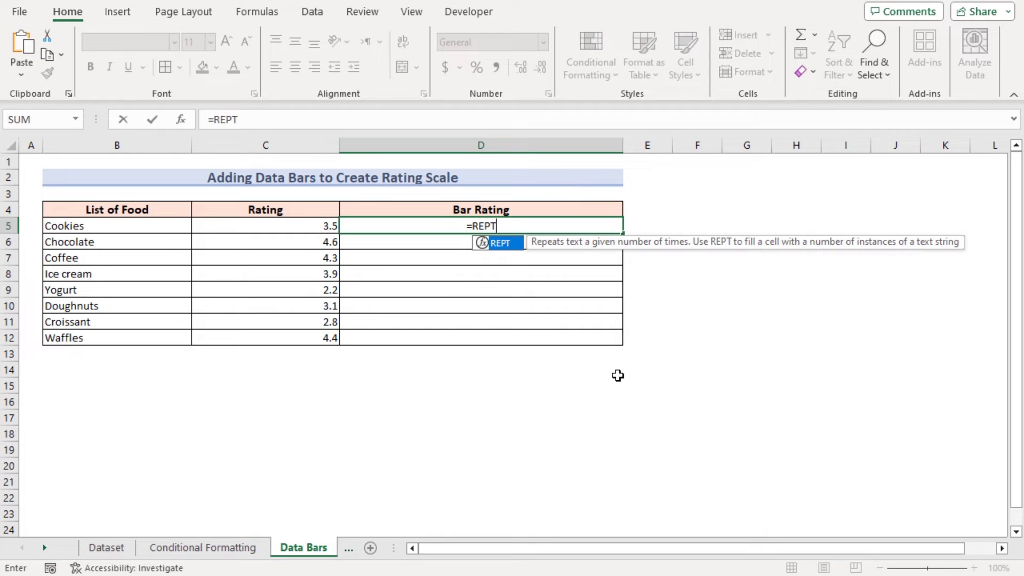
pyautogui.write('(')
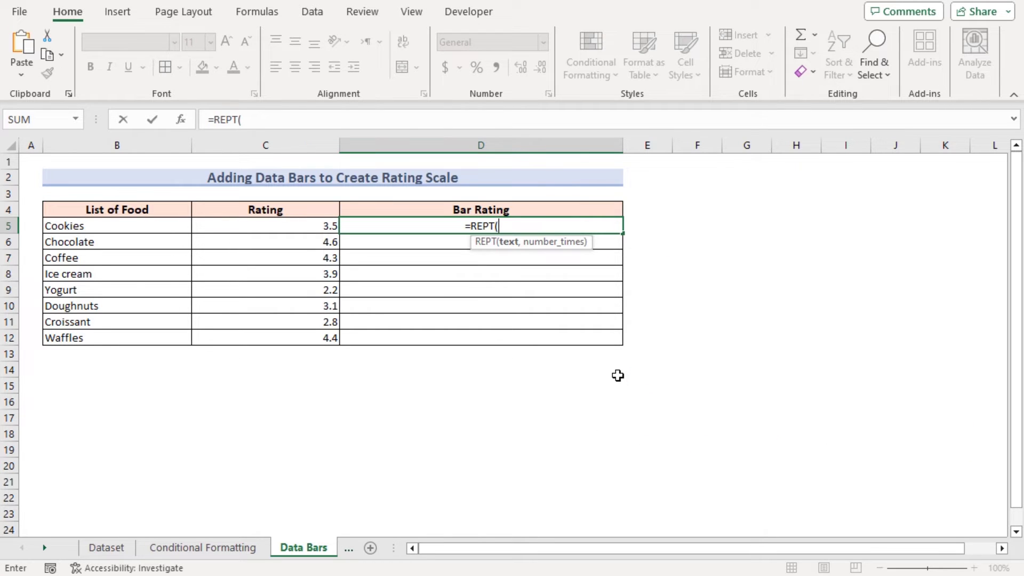
pyautogui.write('"|')
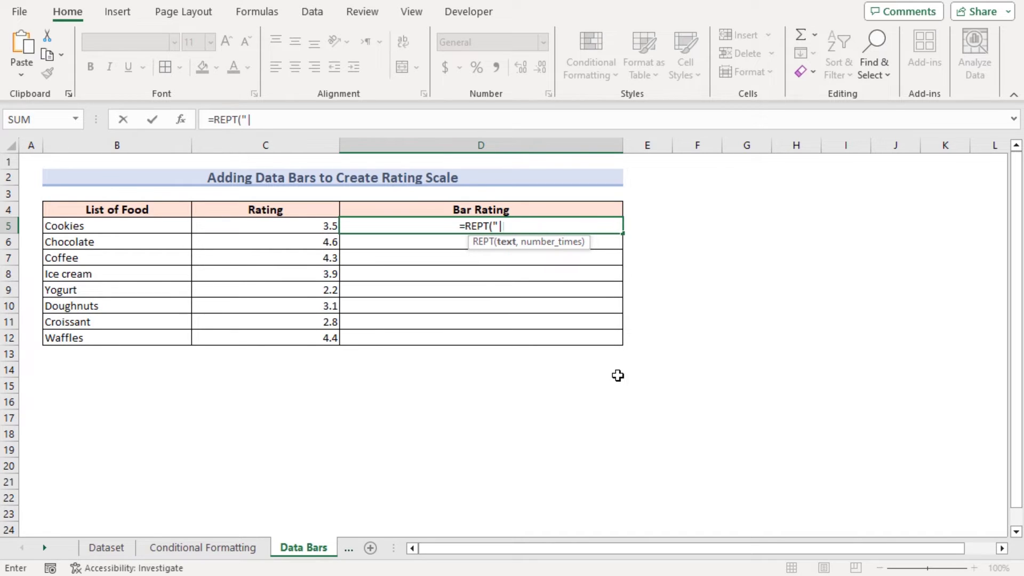
pyautogui.write('",')
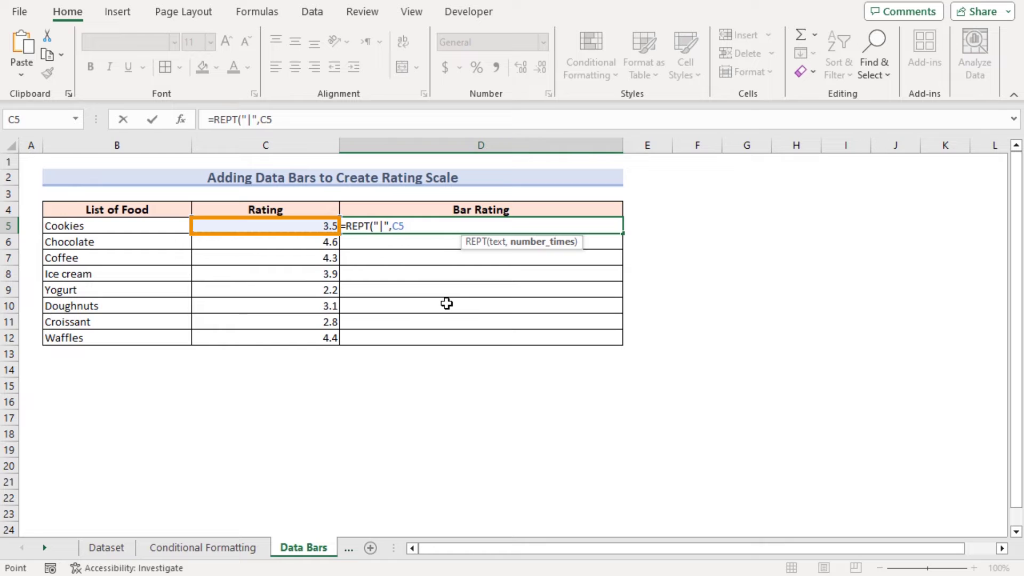
pyautogui.write('*10')
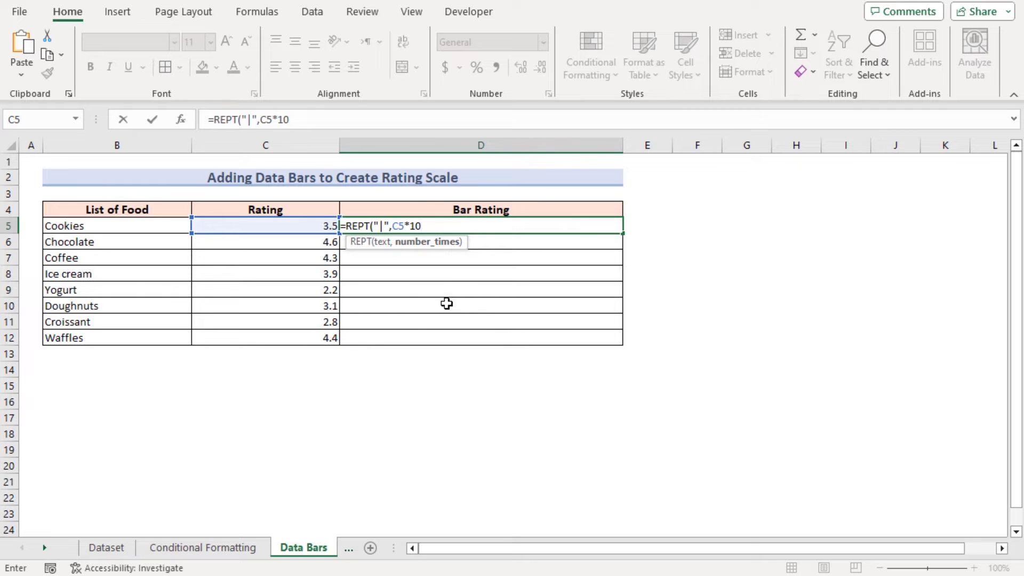
pyautogui.write(')')
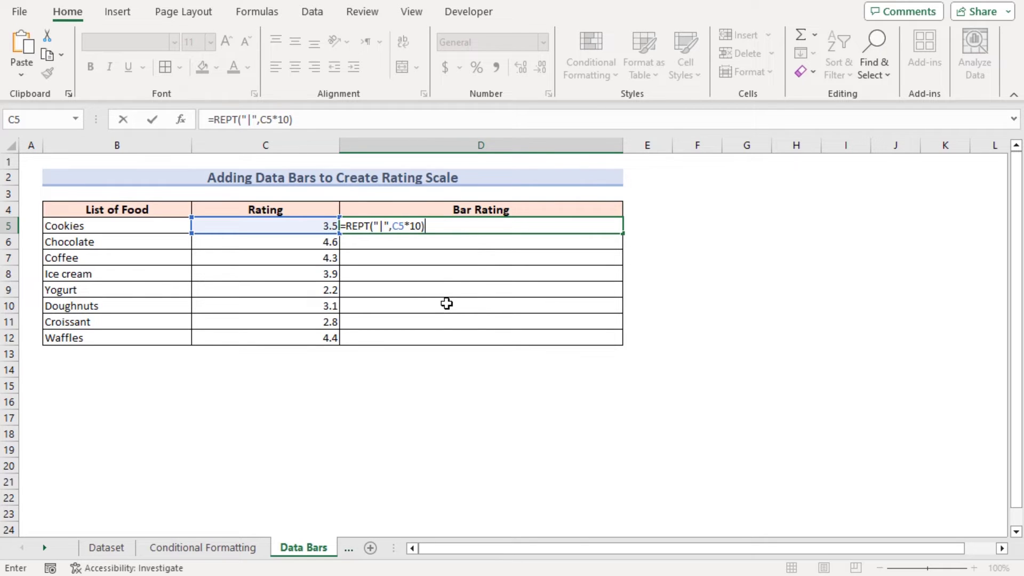
pyautogui.press('Return')
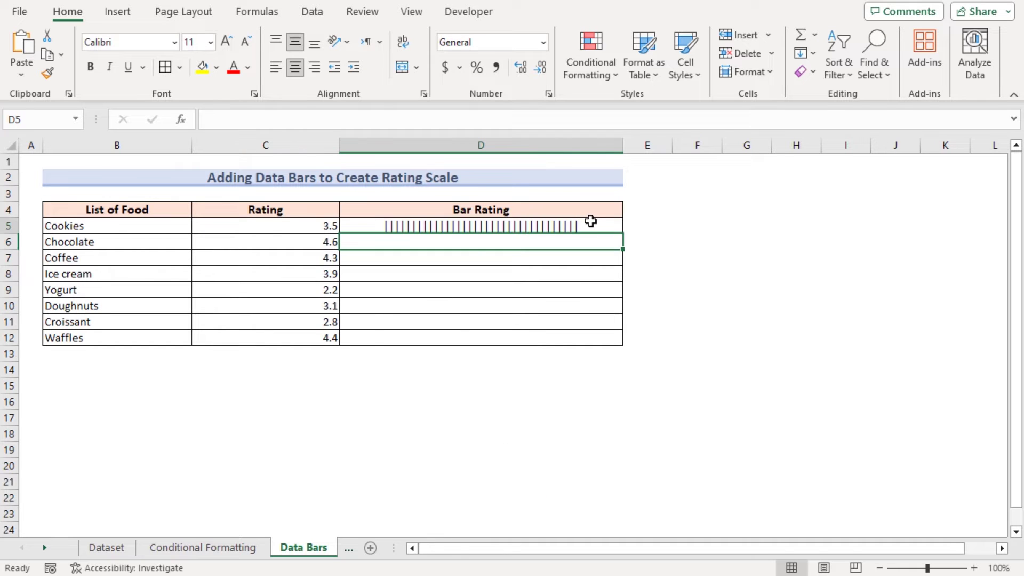
pyautogui.click(591, 221)
pyautogui.hotkey('ctrl', 'c')
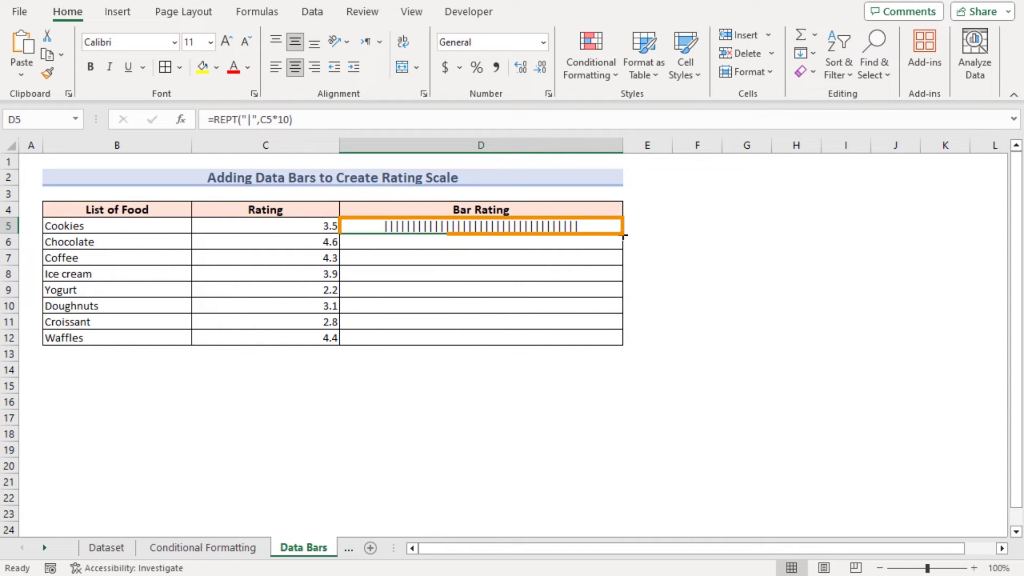
# Step: Fill the bar formula down to D12 and set the bar cells' font to Playbill
pyautogui.moveTo(624, 235); pyautogui.dragTo(619, 342)
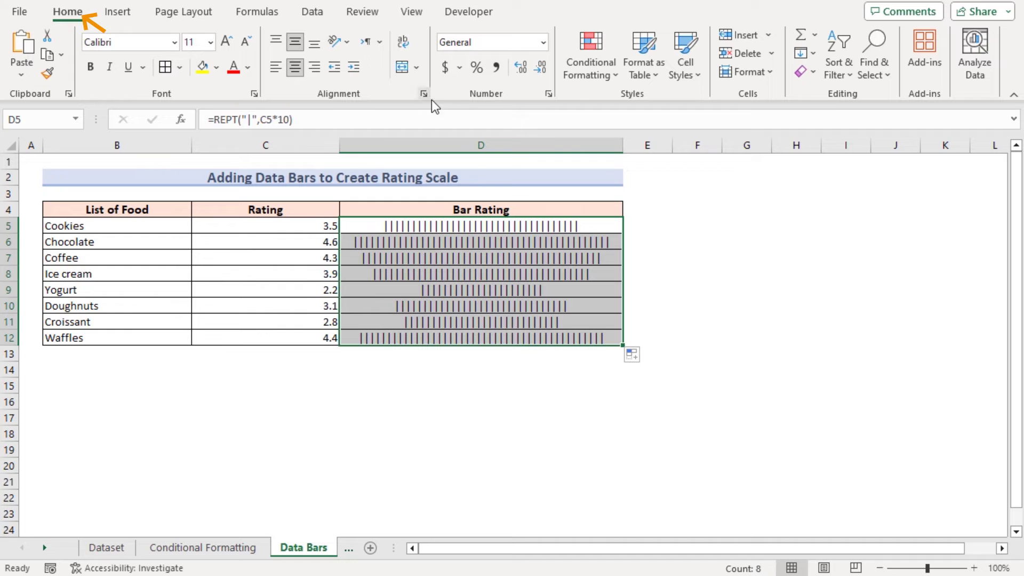
pyautogui.click(175, 42)
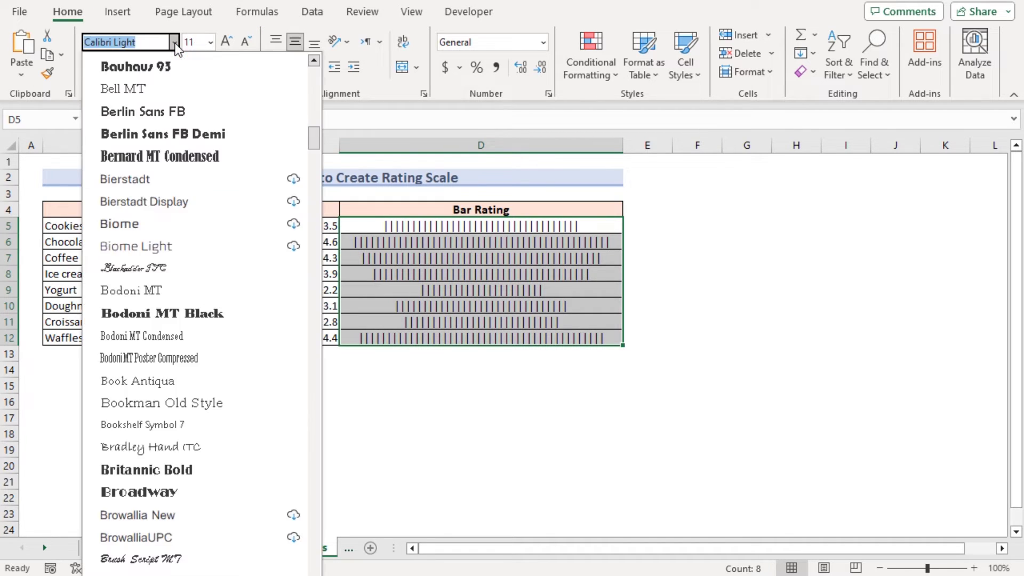
pyautogui.write('Playbill')
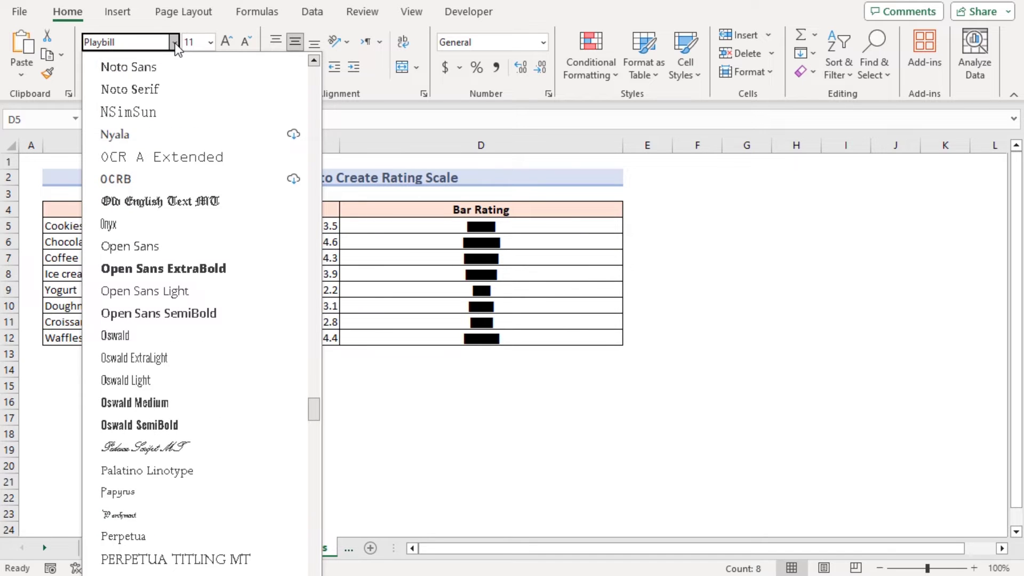
pyautogui.press('Return')
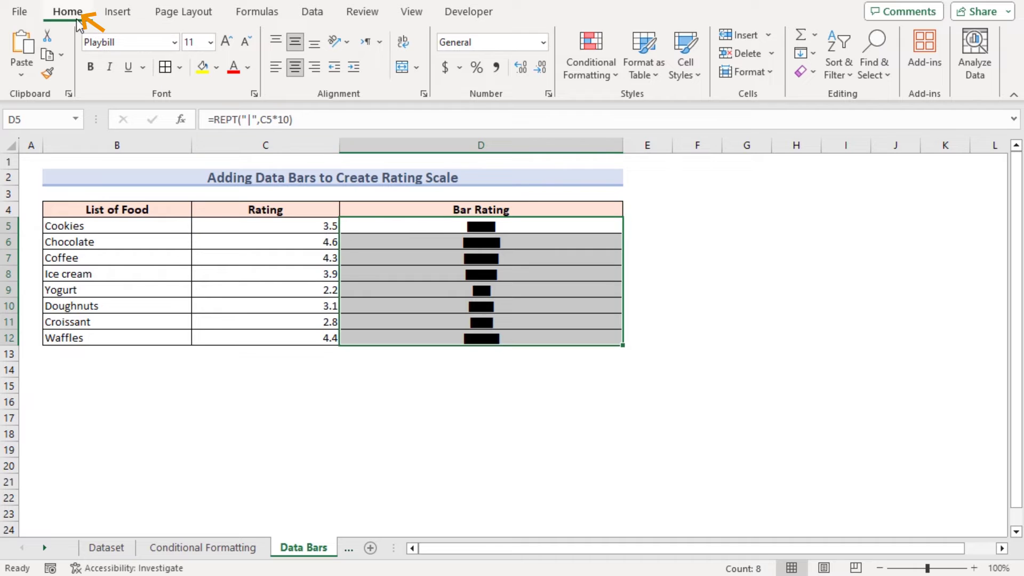
# Step: Add a formula rule =C5<3 that colours the Yogurt and Croissant bars orange
pyautogui.click(614, 74)
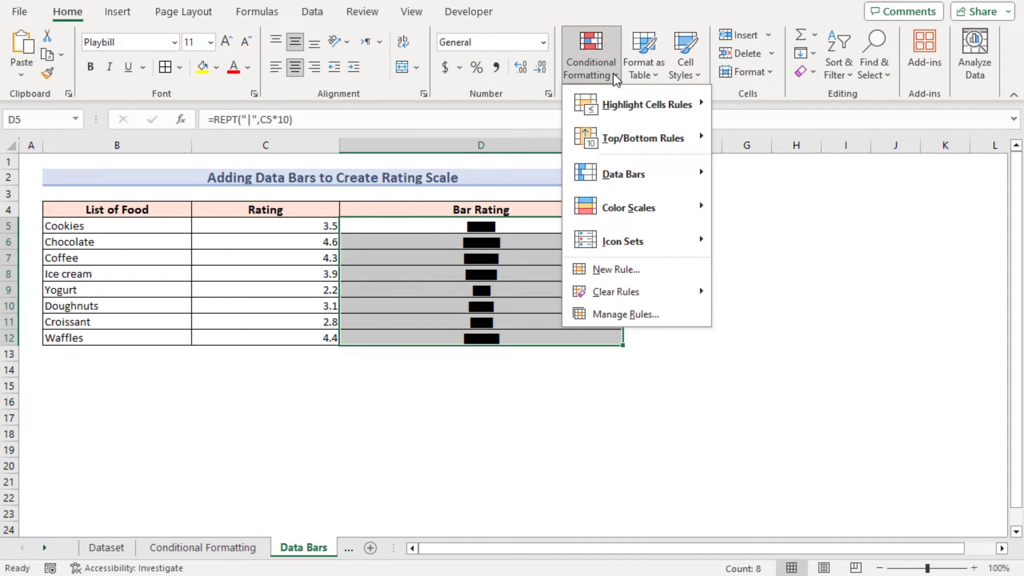
pyautogui.click(635, 272)
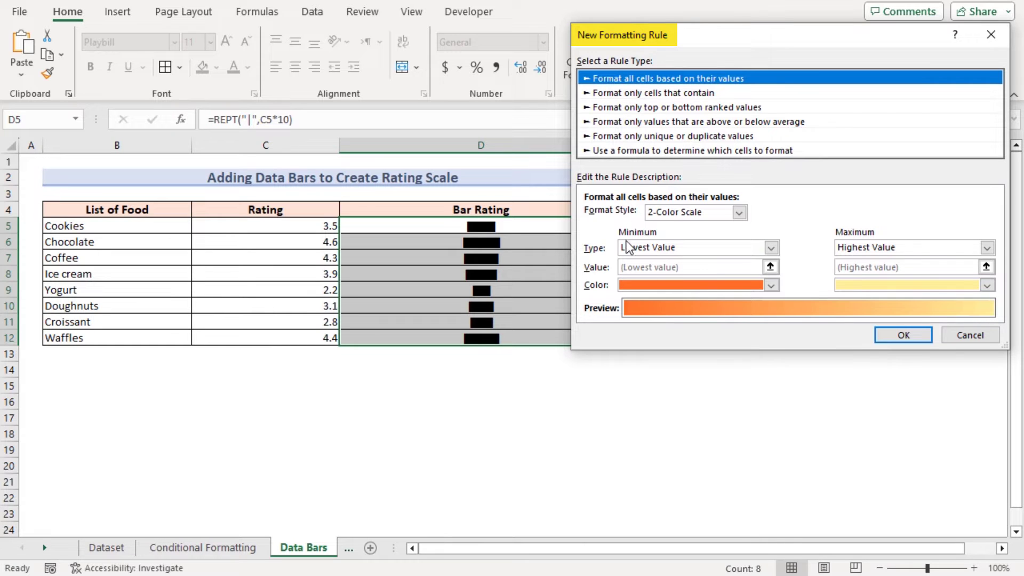
pyautogui.click(617, 153)
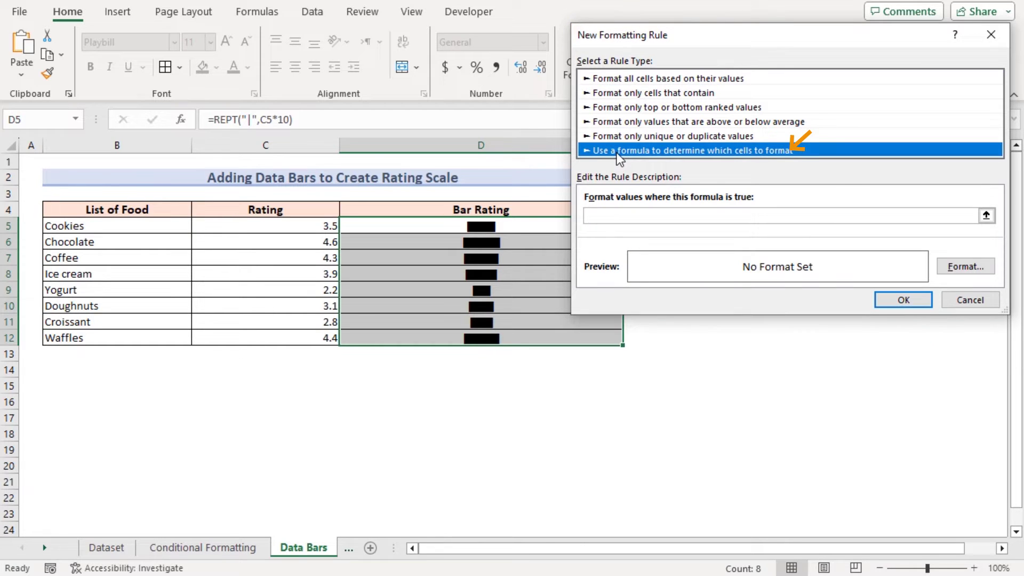
pyautogui.click(660, 216)
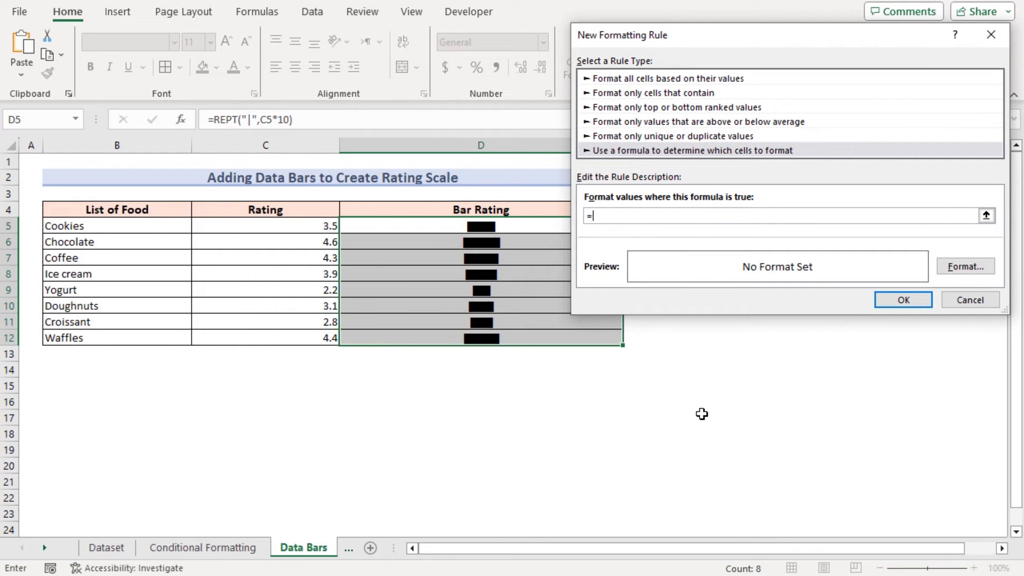
pyautogui.write('=C5<3')
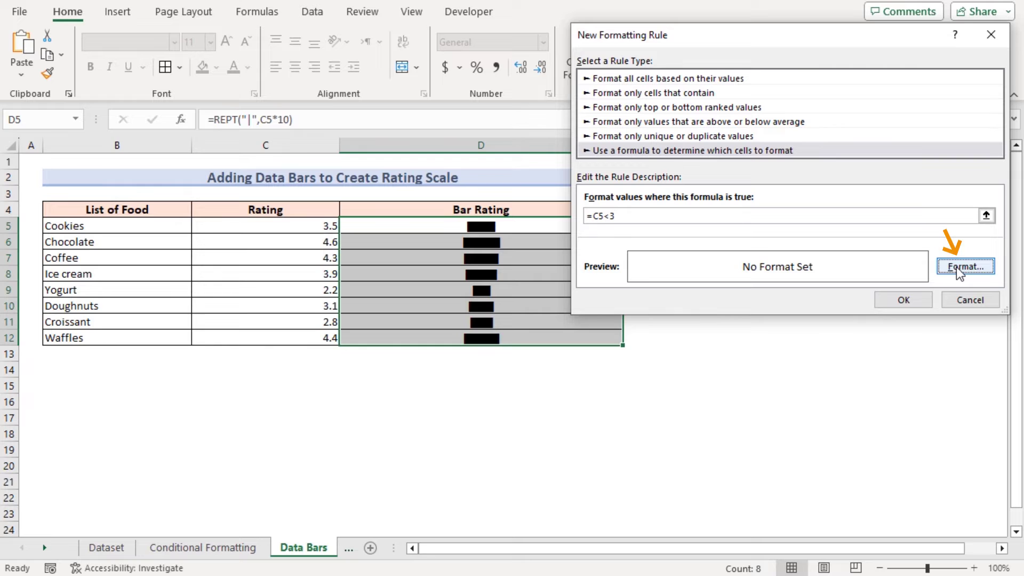
pyautogui.click(956, 267)
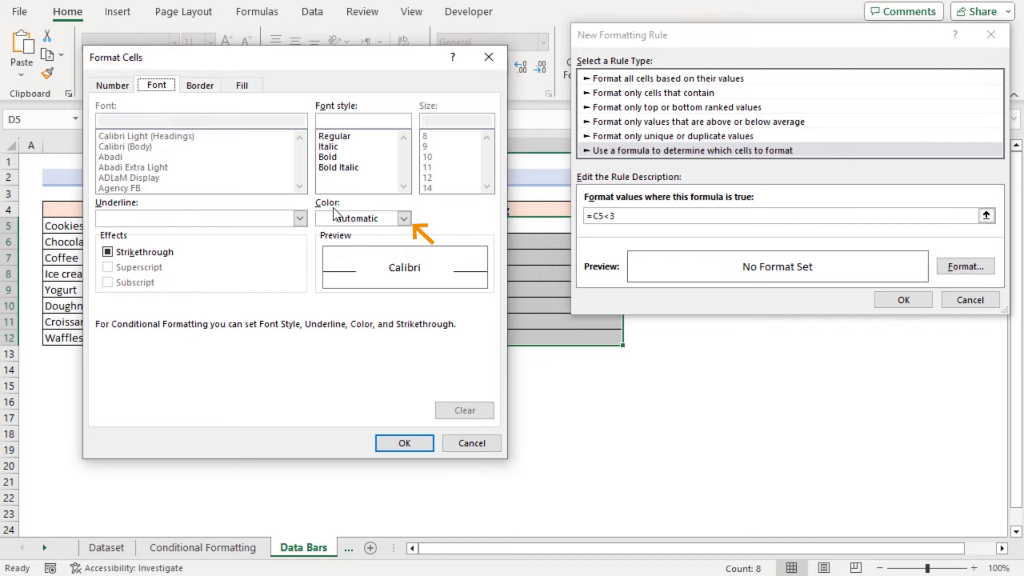
pyautogui.click(404, 219)
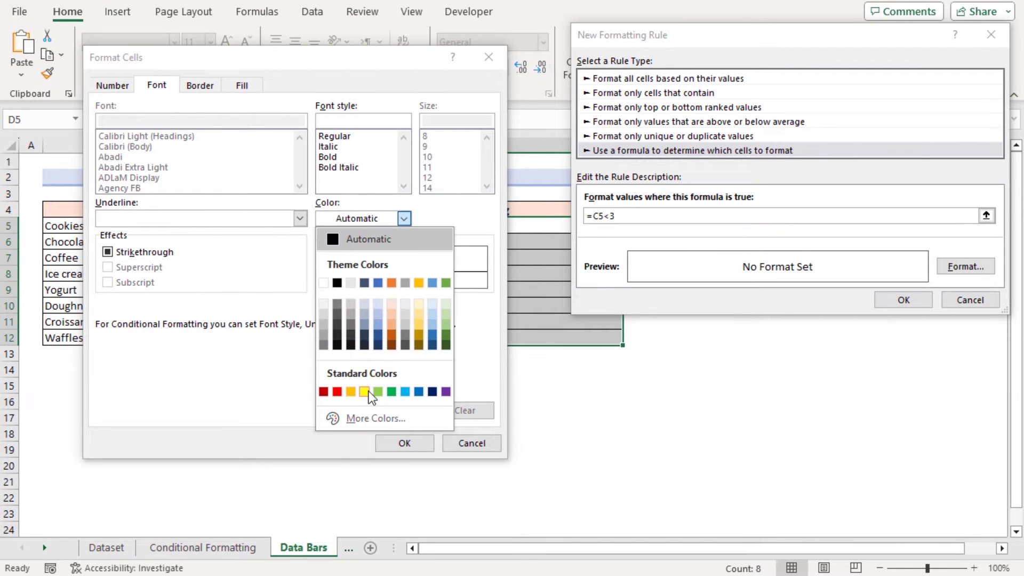
pyautogui.click(351, 391)
pyautogui.click(405, 442)
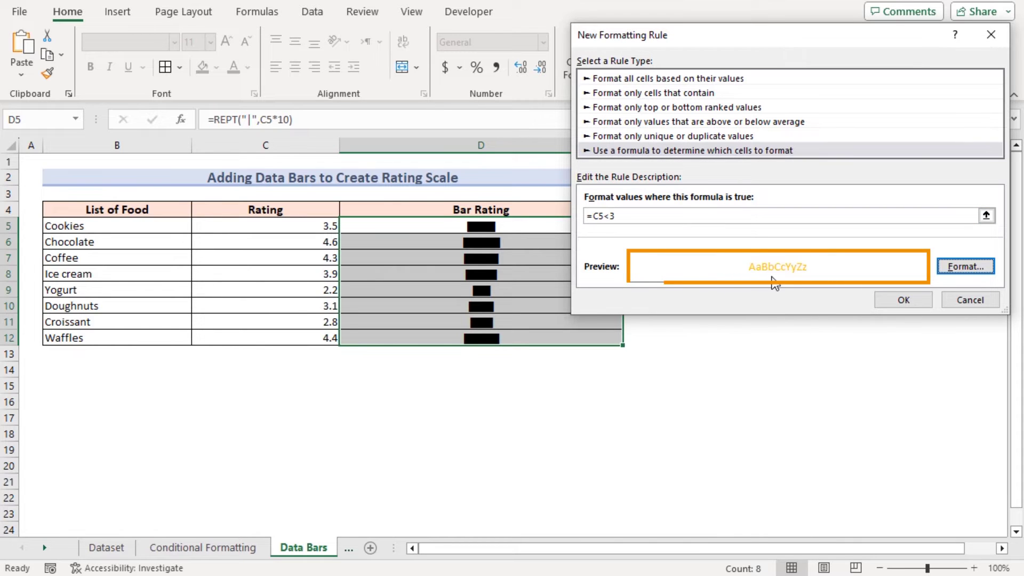
pyautogui.click(905, 300)
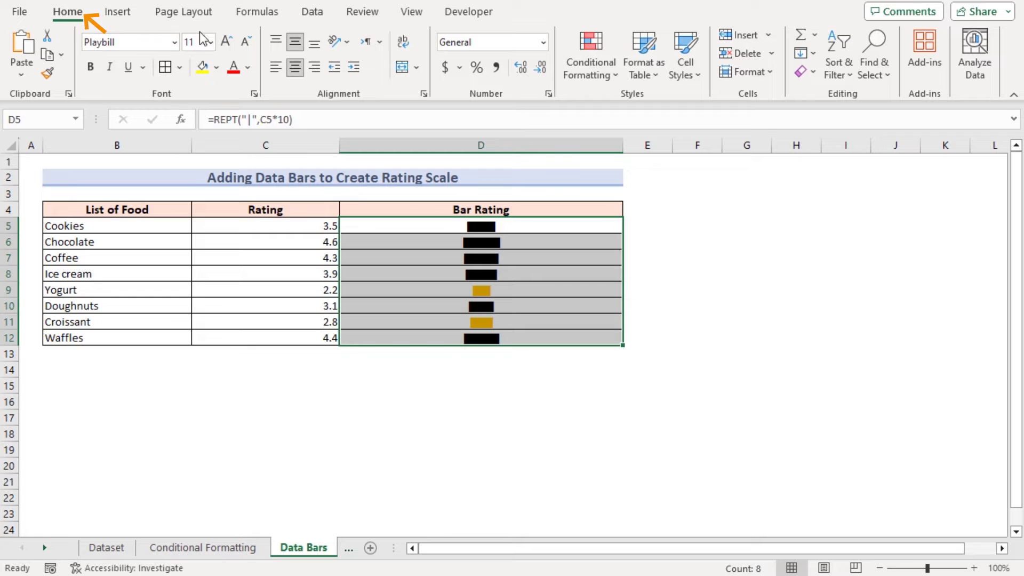
# Step: Add a formula rule =C5>4 that turns the Chocolate, Coffee and Waffles bars green
pyautogui.click(616, 78)
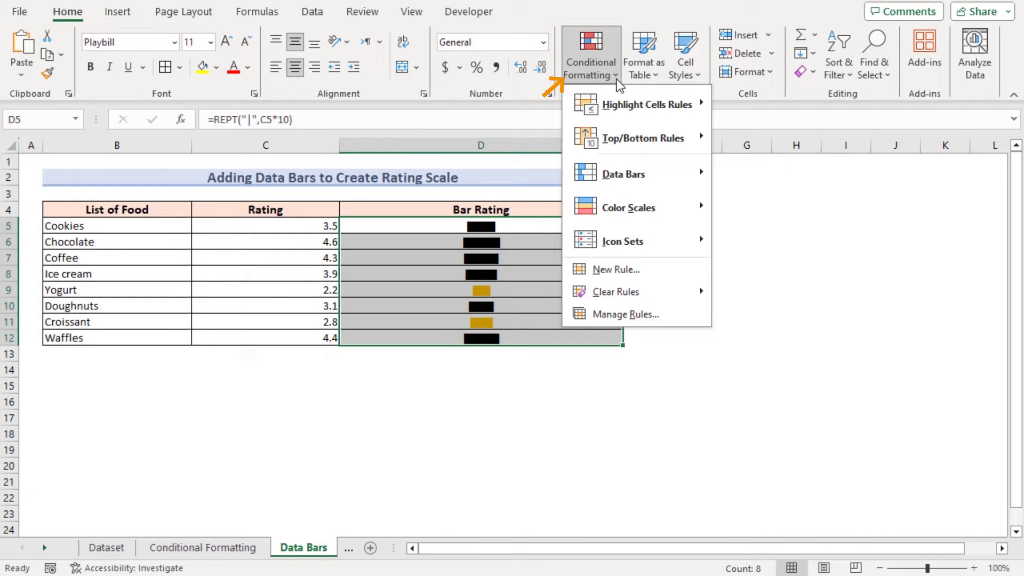
pyautogui.click(638, 267)
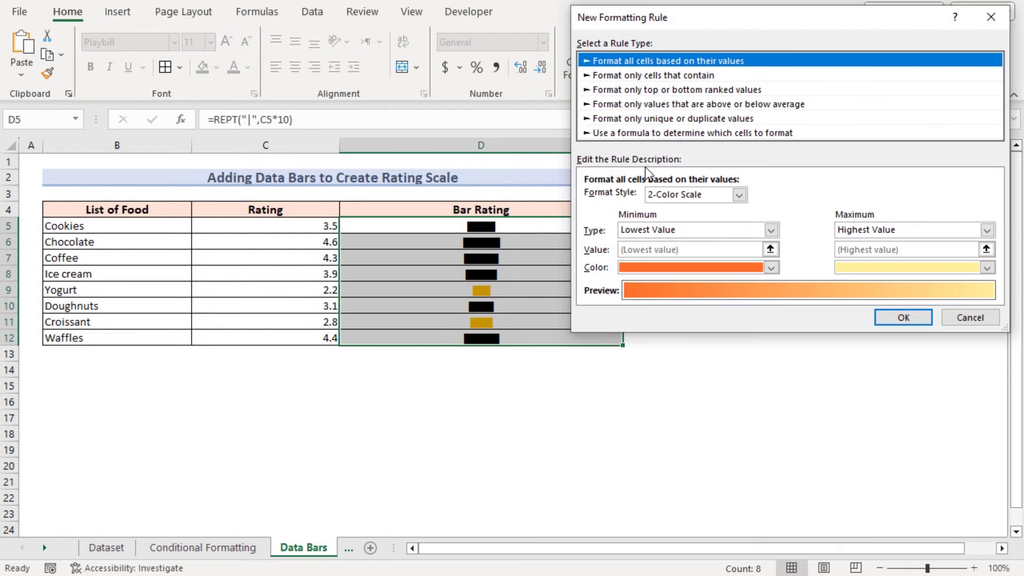
pyautogui.click(653, 133)
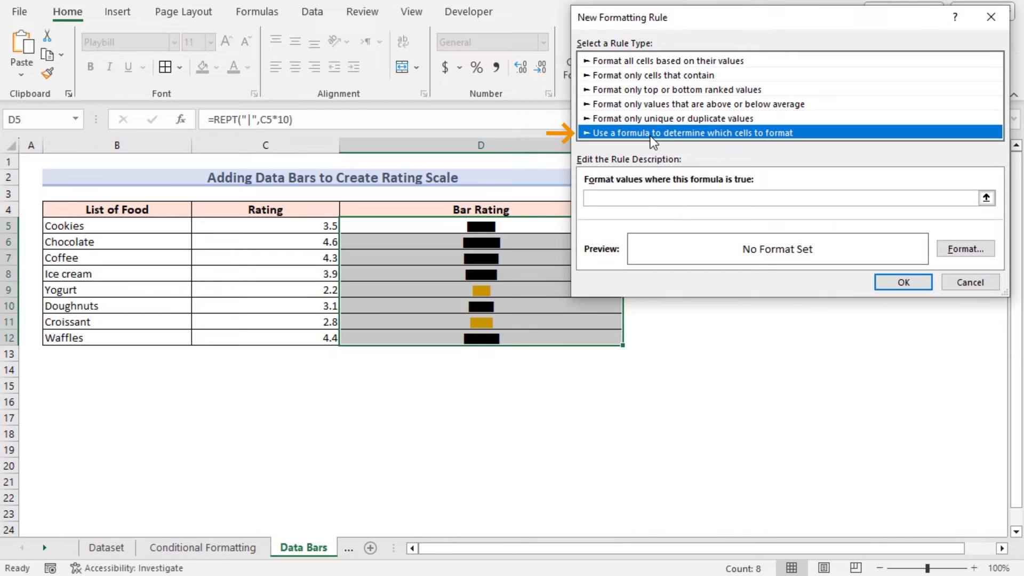
pyautogui.click(642, 196)
pyautogui.write('=C5>4')
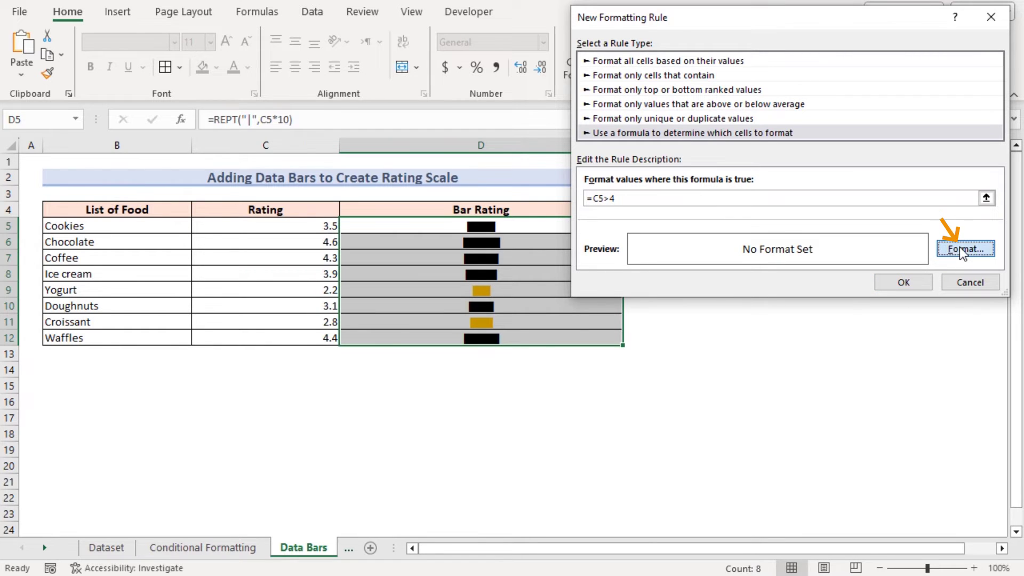
pyautogui.click(959, 248)
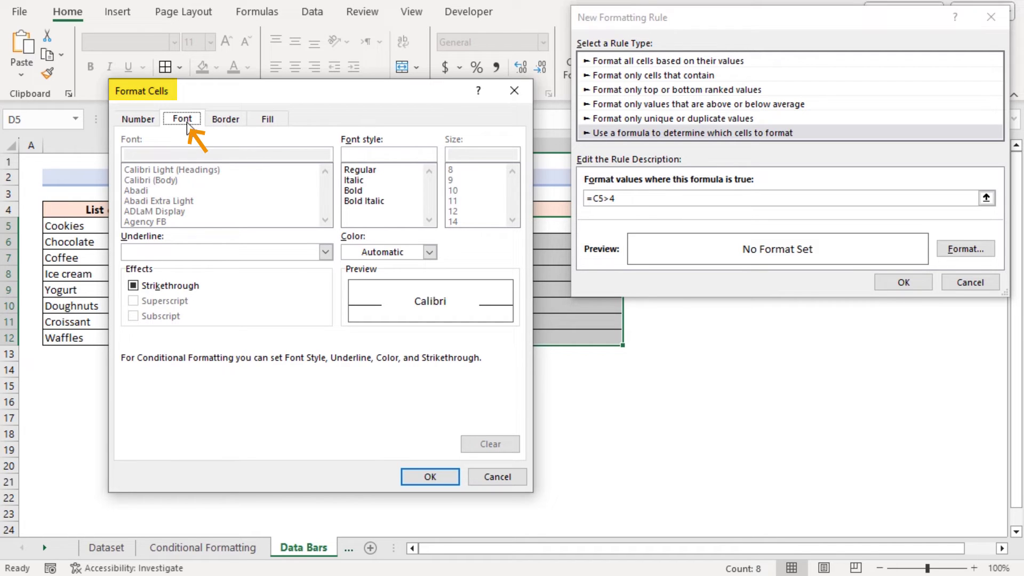
pyautogui.click(429, 252)
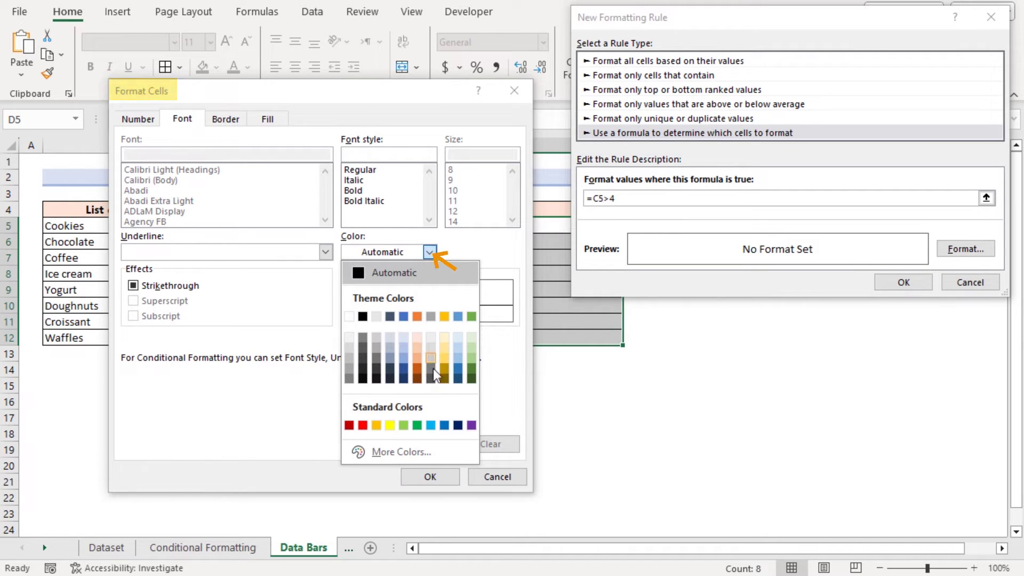
pyautogui.click(416, 425)
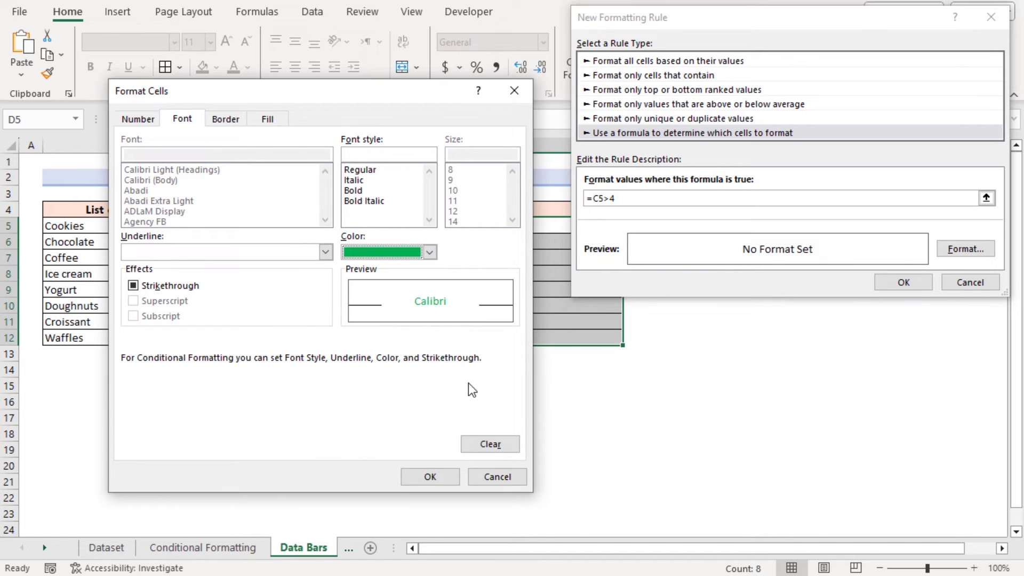
pyautogui.click(428, 477)
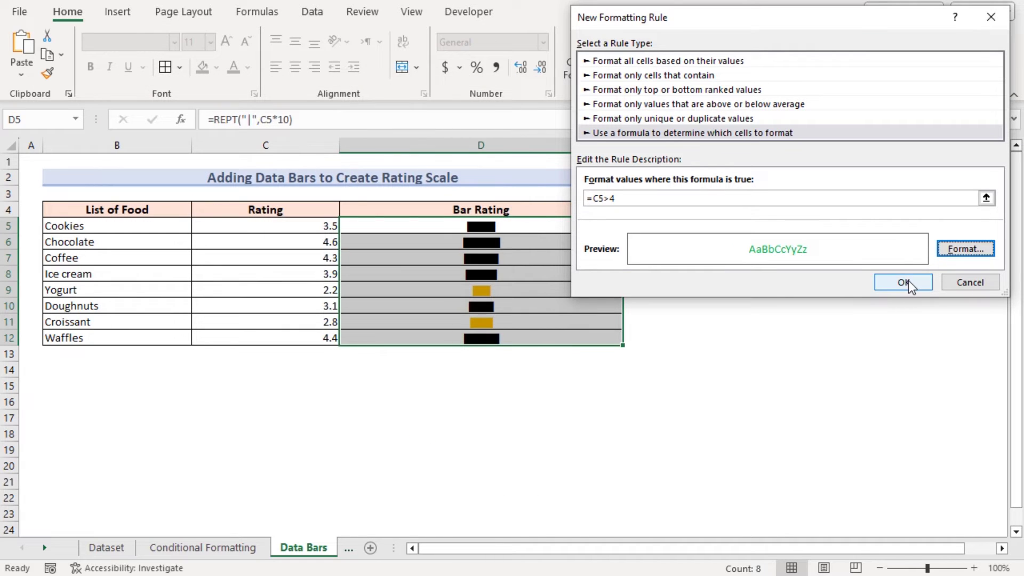
pyautogui.click(905, 283)
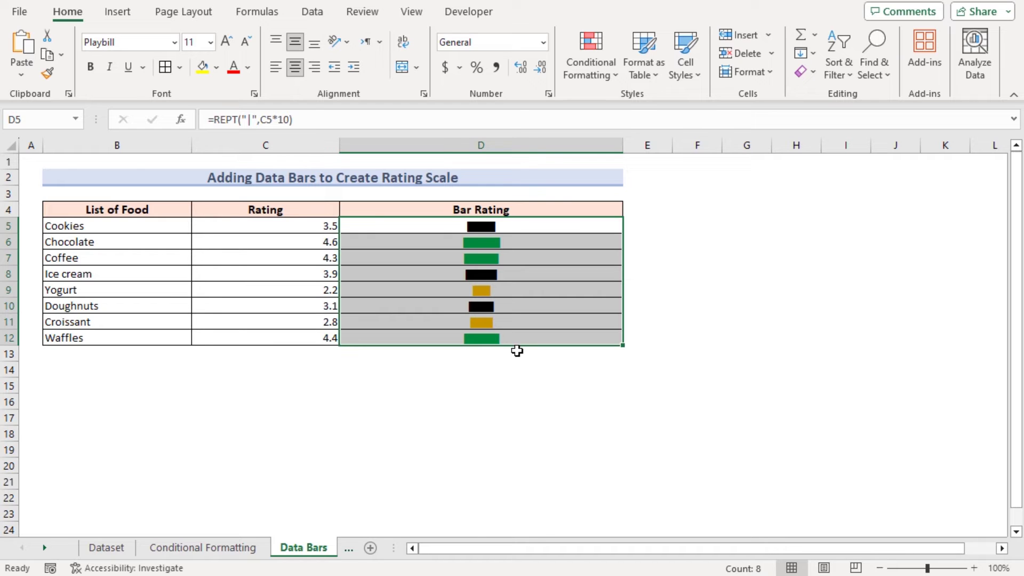
# Step: Deselect the range and inspect the Yogurt and Chocolate bar formulas
pyautogui.click(522, 321)
pyautogui.click(531, 289)
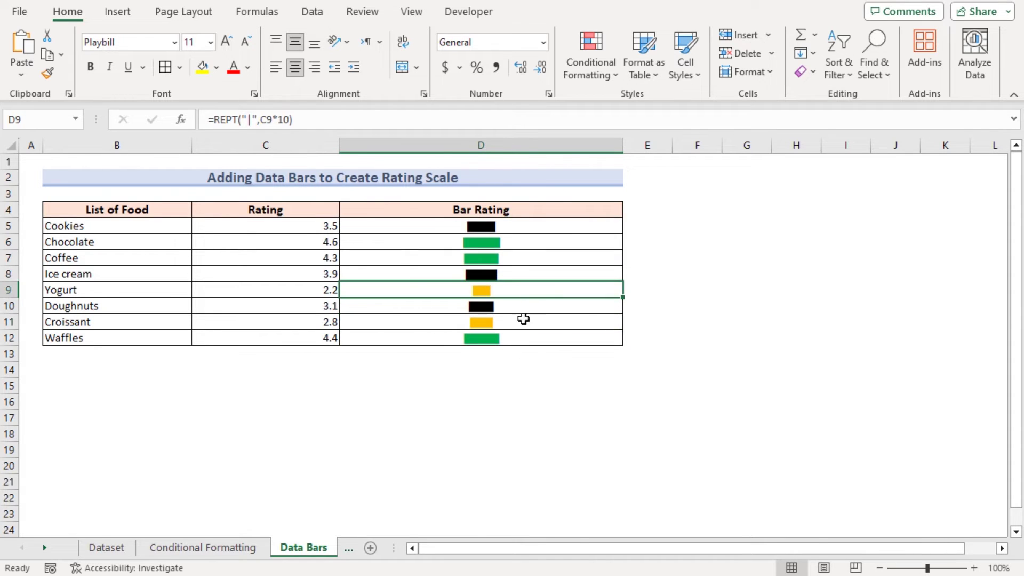
pyautogui.click(523, 242)
# Step: Check the Coffee bar cell's formula
pyautogui.click(530, 261)
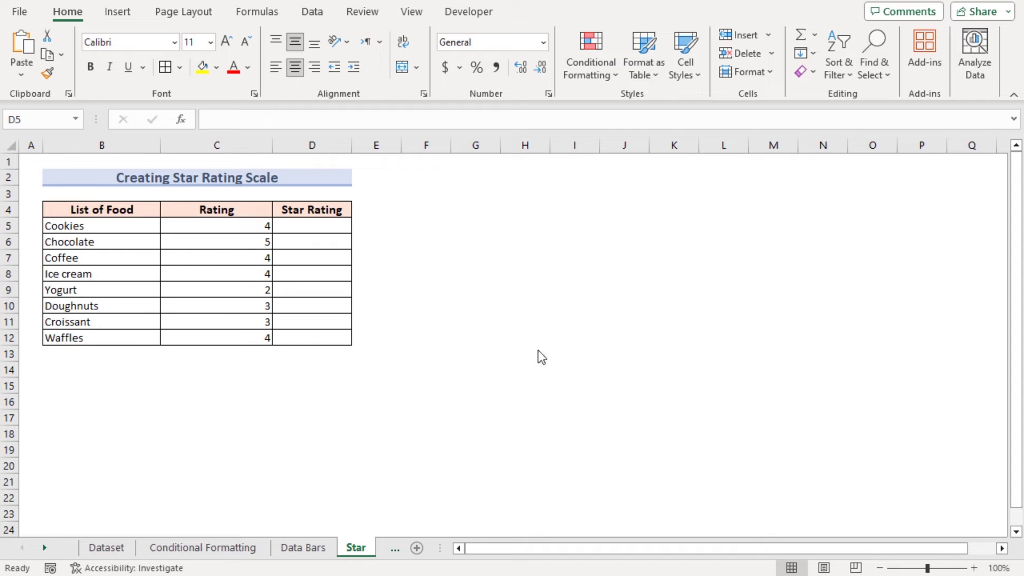
# Step: Open the Symbol dialog for cell D13 and switch its font to Wingdings
pyautogui.click(308, 353)
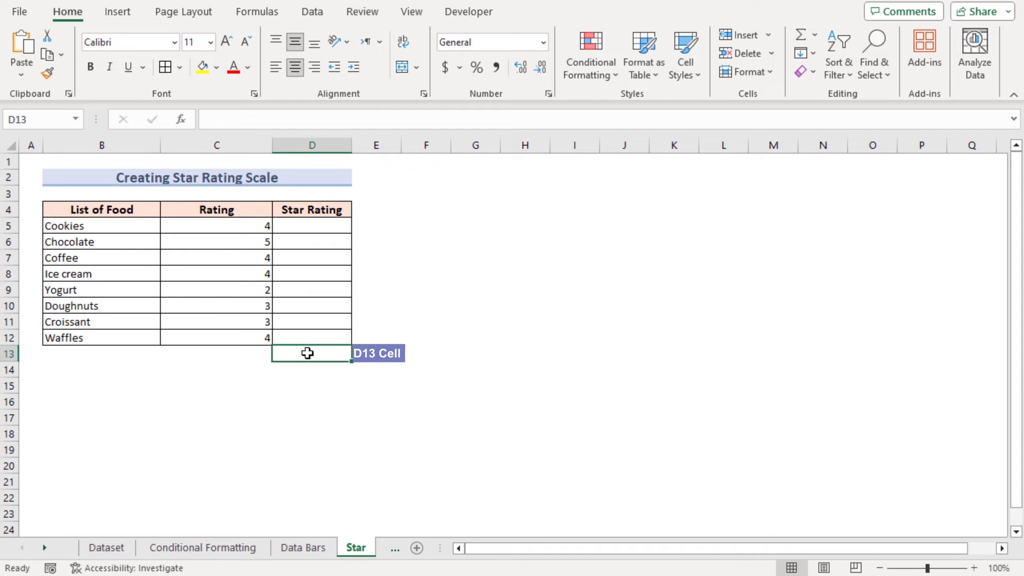
pyautogui.click(114, 13)
pyautogui.click(894, 77)
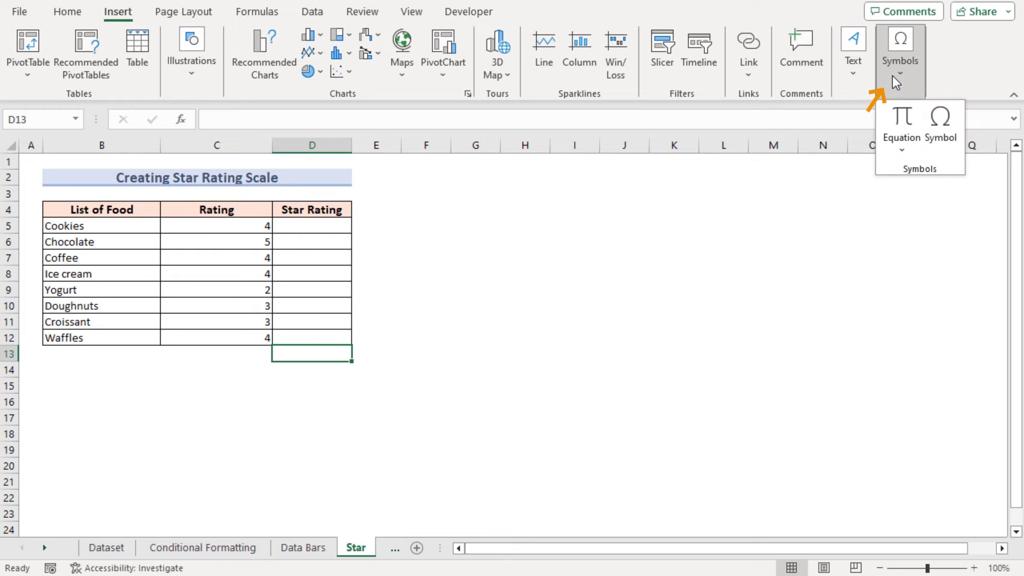
pyautogui.click(942, 145)
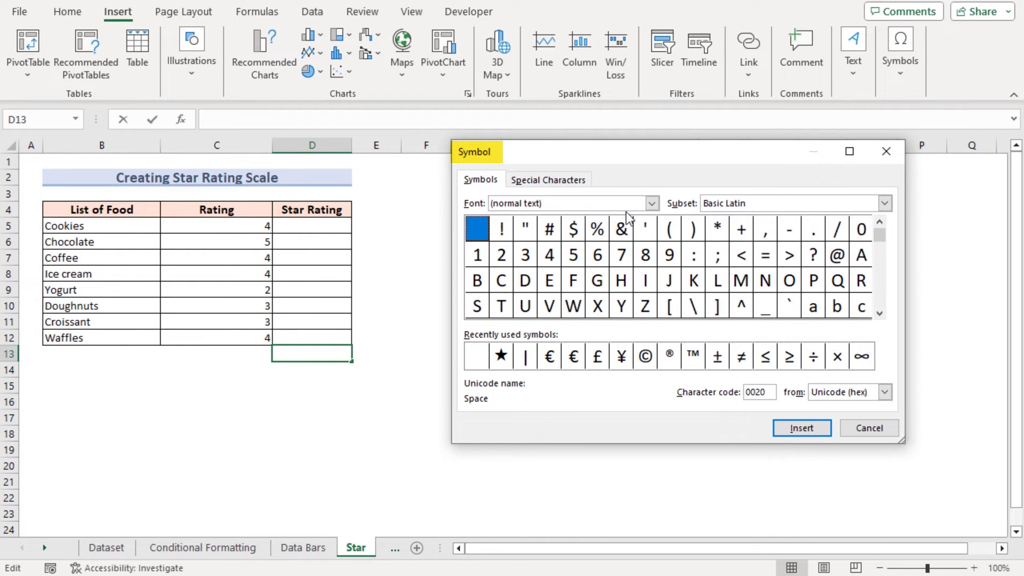
pyautogui.click(654, 204)
pyautogui.moveTo(652, 224); pyautogui.dragTo(654, 251)
pyautogui.write('wing')
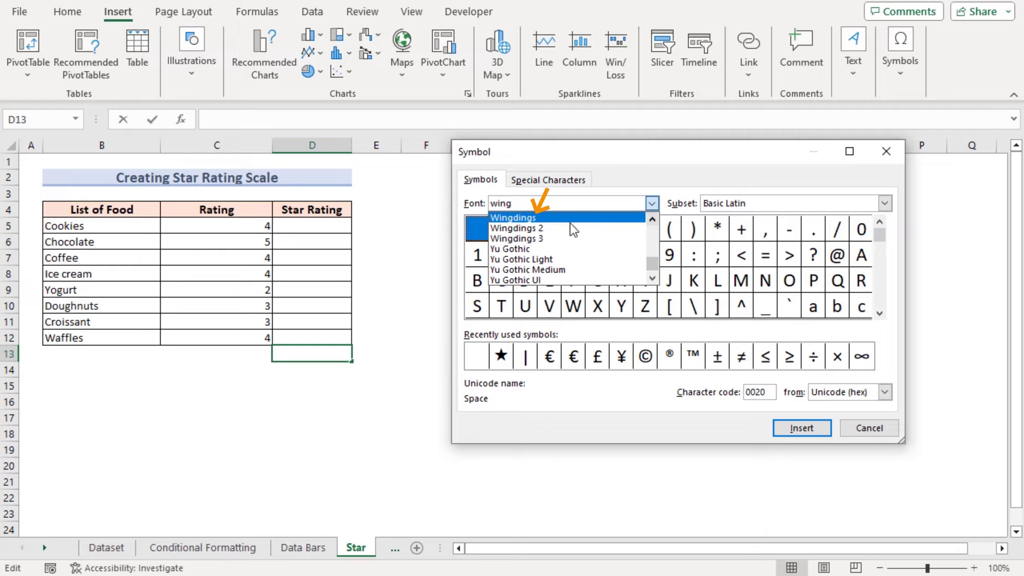
pyautogui.click(558, 216)
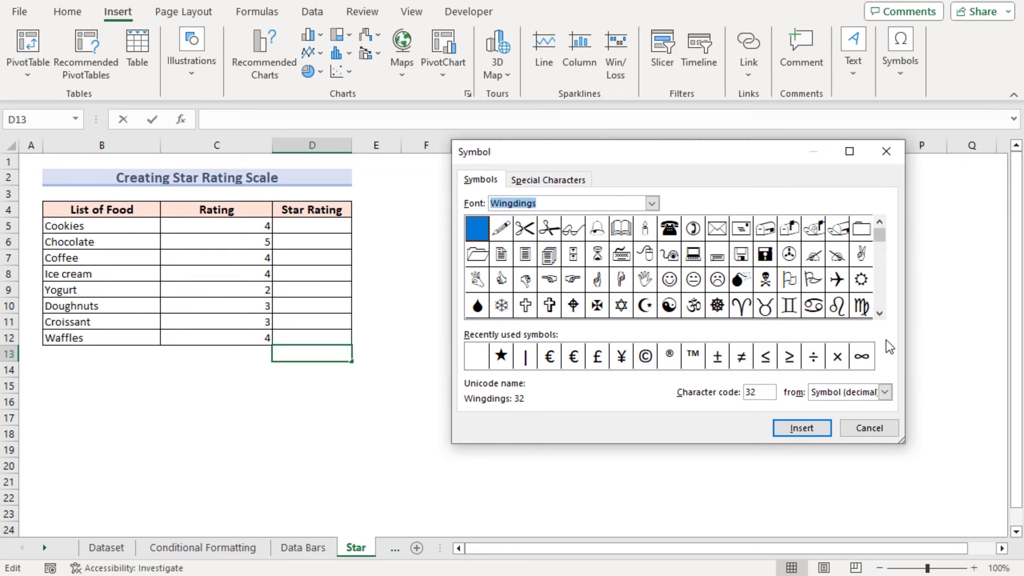
# Step: Insert the Wingdings star (code 171) into D13 and close the dialog
pyautogui.click(880, 312)
pyautogui.click(879, 313)
pyautogui.click(879, 312)
pyautogui.click(879, 313)
pyautogui.click(879, 312)
pyautogui.click(549, 305)
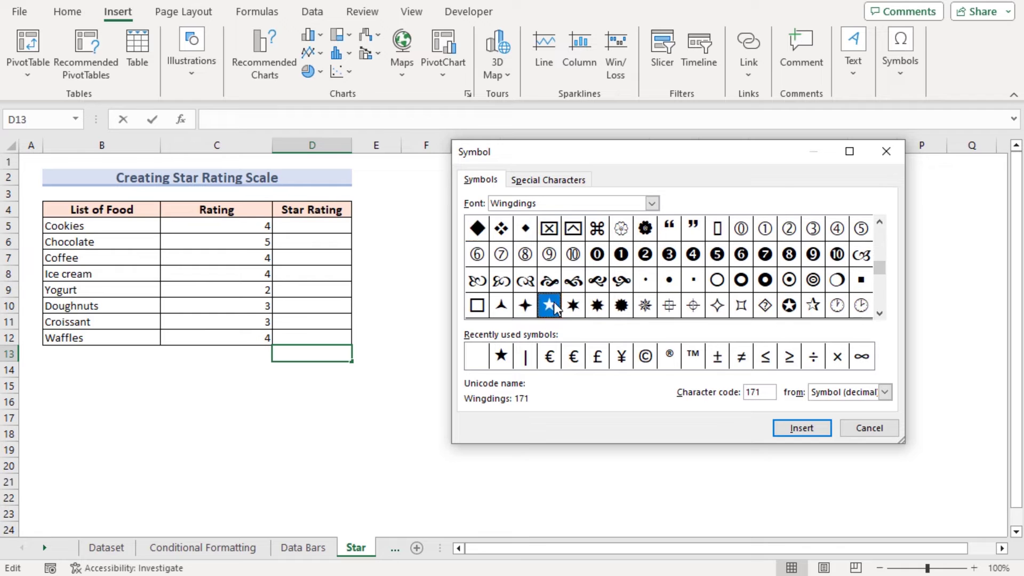
pyautogui.click(789, 427)
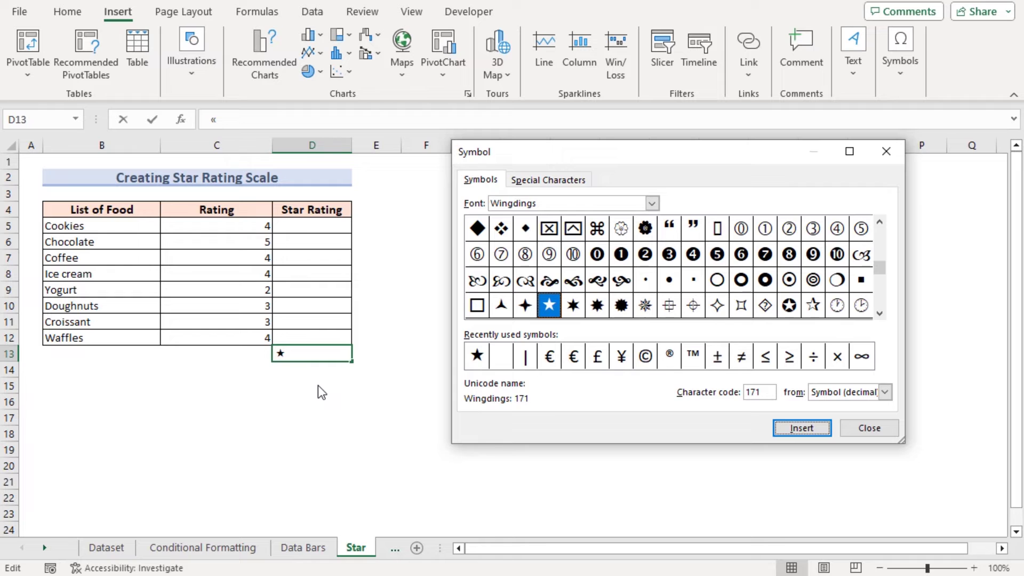
pyautogui.click(896, 154)
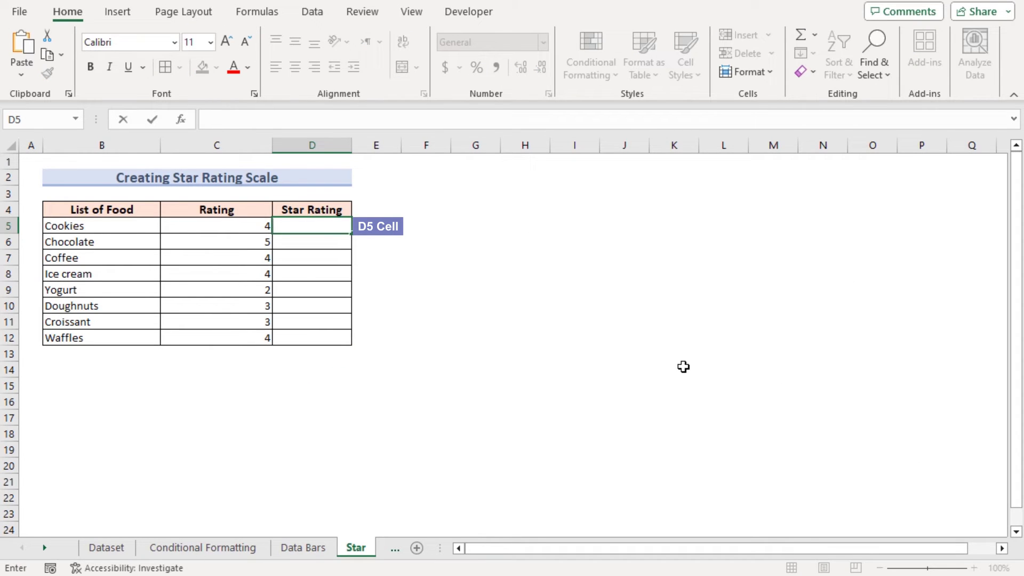
# Step: Enter =REPT("«",IF(MOD(C5,1)>0.49,CEILING.MATH(C5),C5)) in D5 for the Cookies stars
pyautogui.write('=')
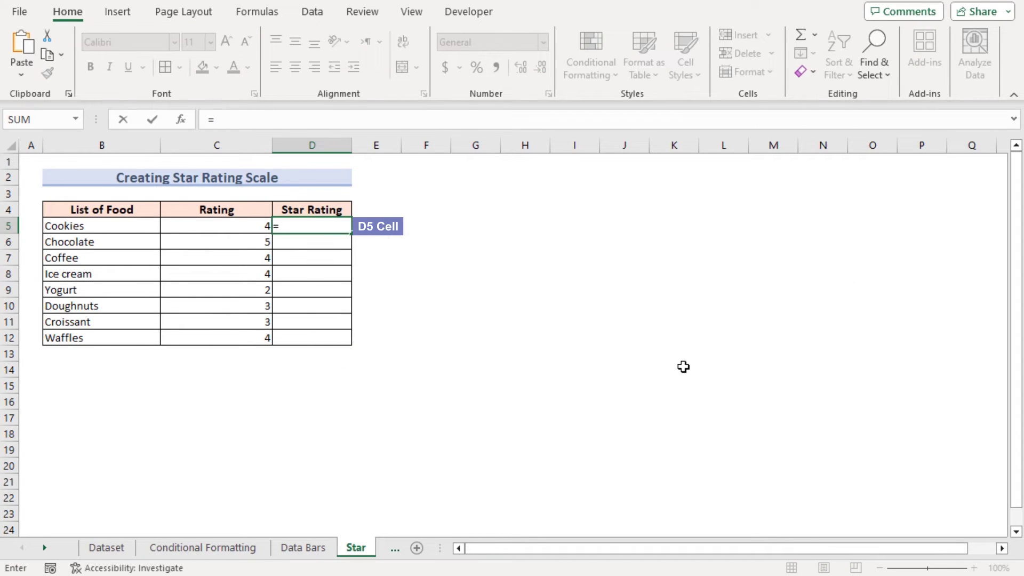
pyautogui.write('REPT')
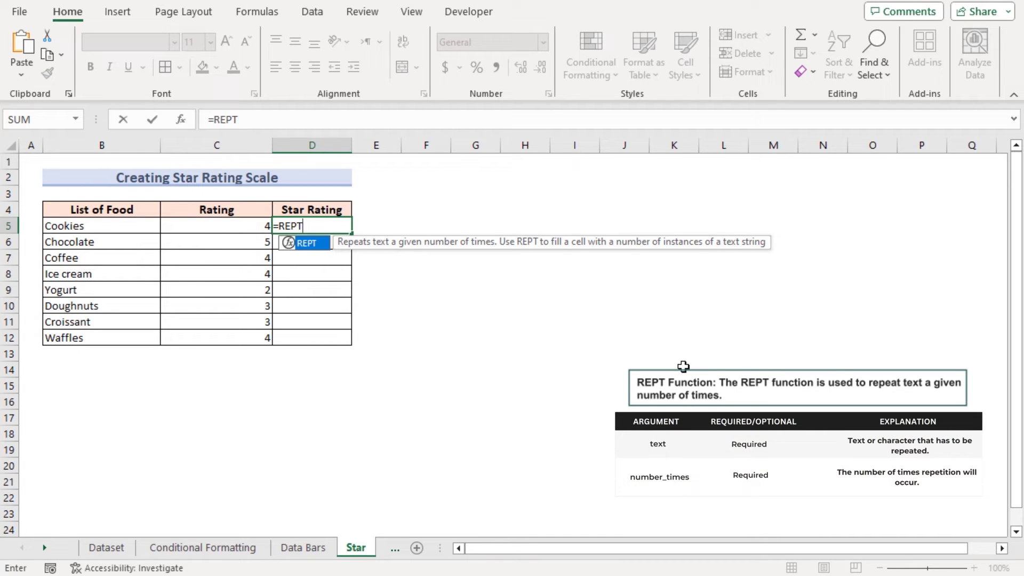
pyautogui.write('(')
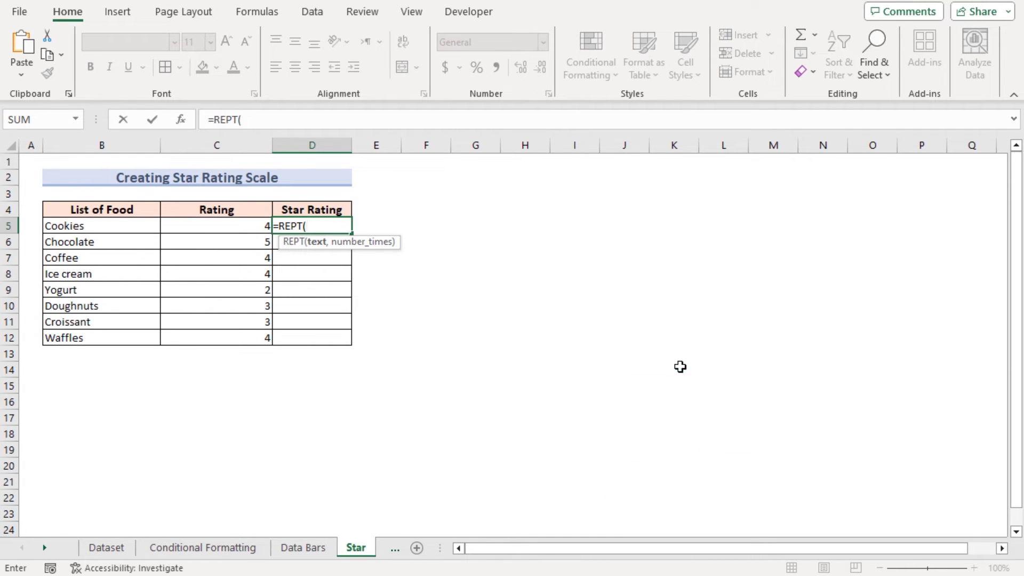
pyautogui.write('"«",')
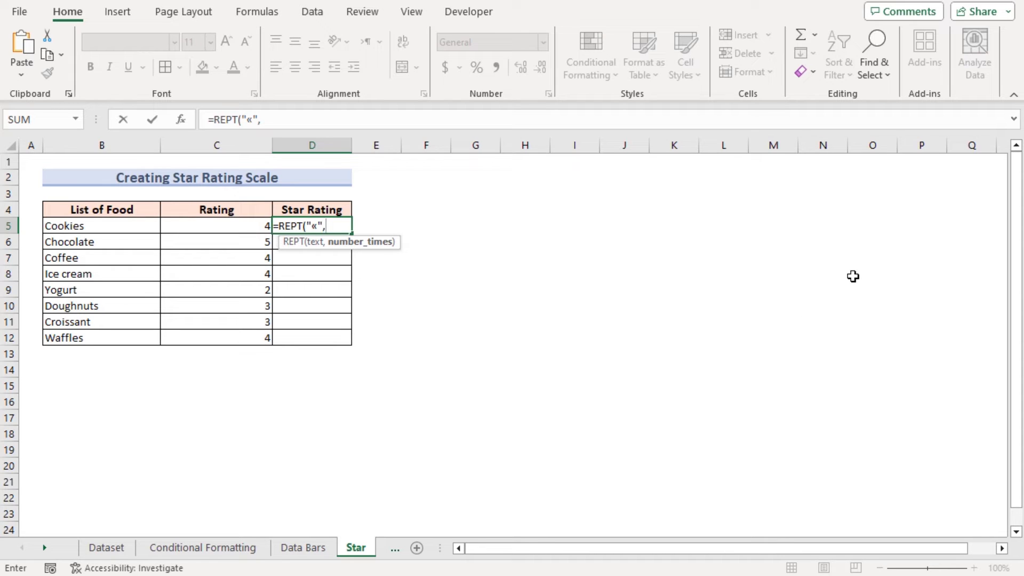
pyautogui.write('IF')
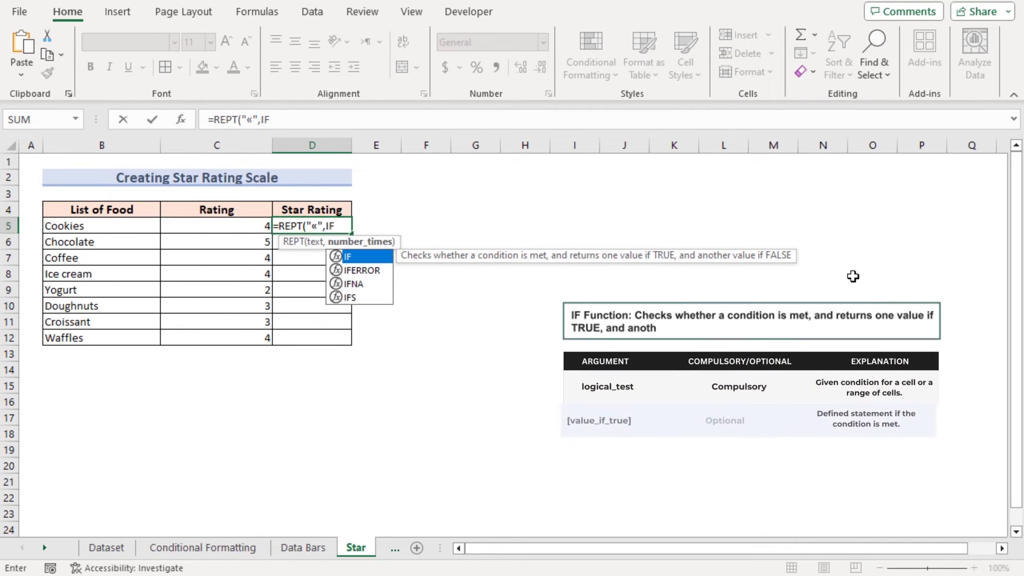
pyautogui.write('(MOD')
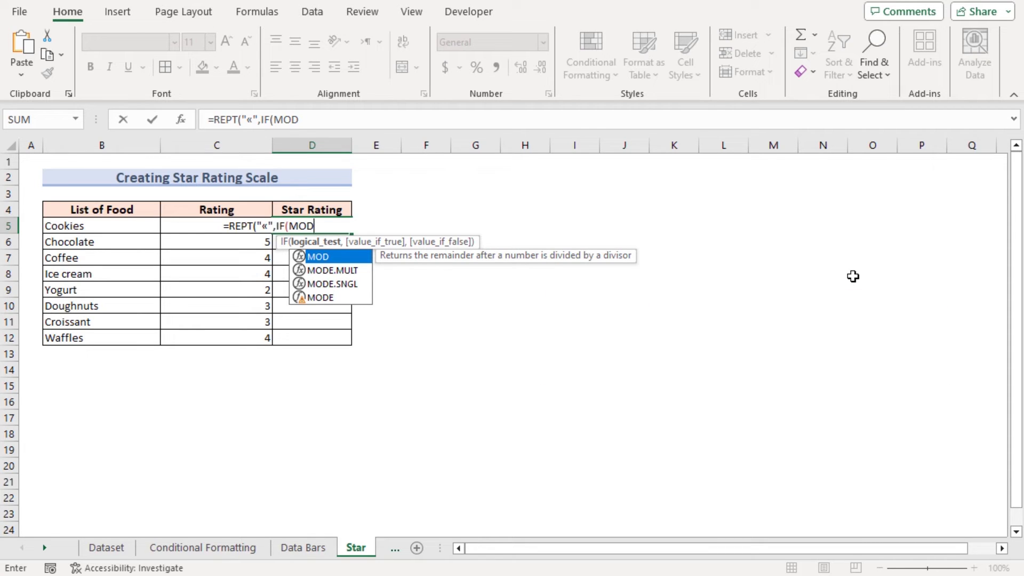
pyautogui.write('(')
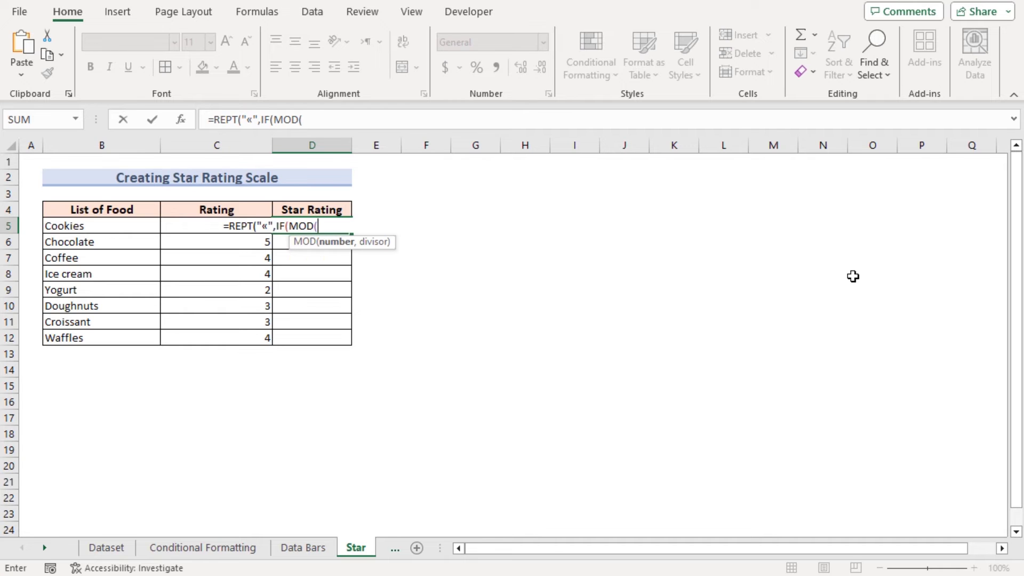
pyautogui.click(183, 224)
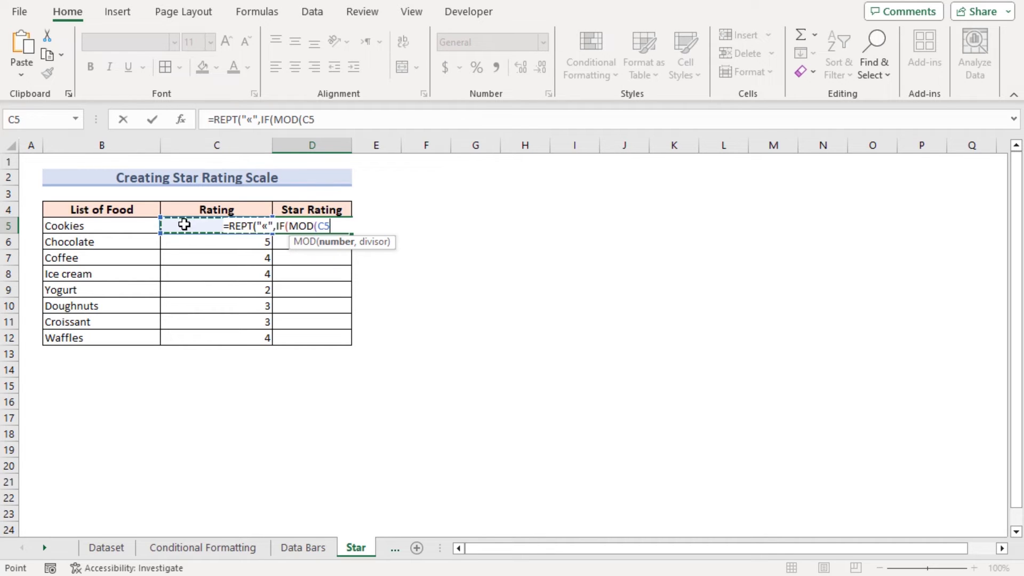
pyautogui.write(',')
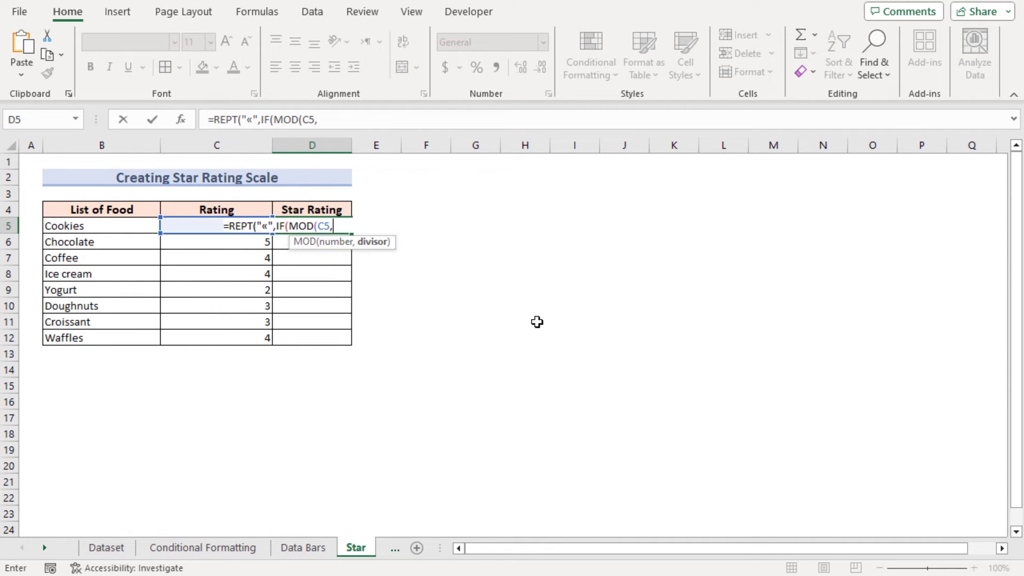
pyautogui.write('1)')
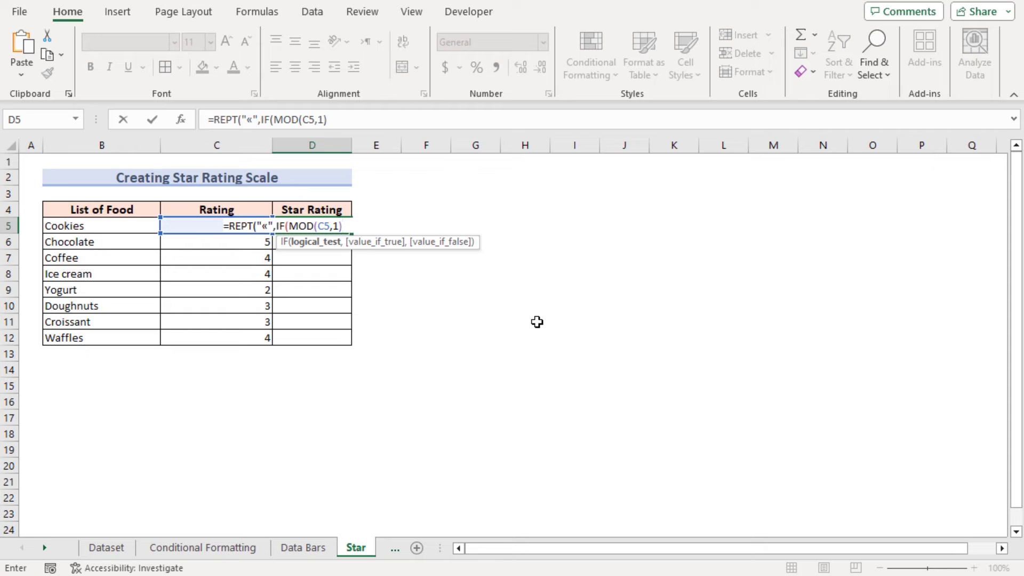
pyautogui.write('>0.49,')
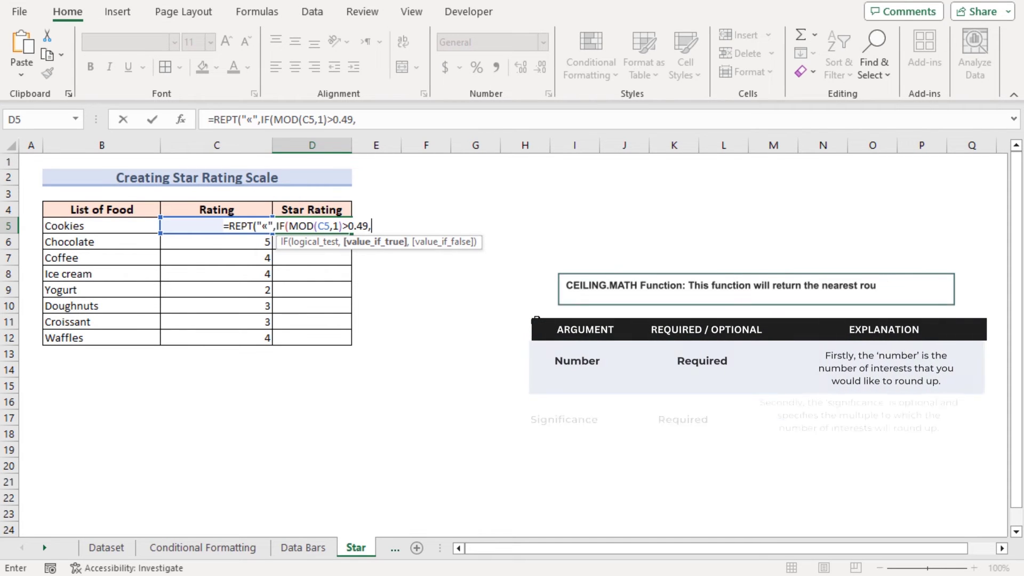
pyautogui.write('C')
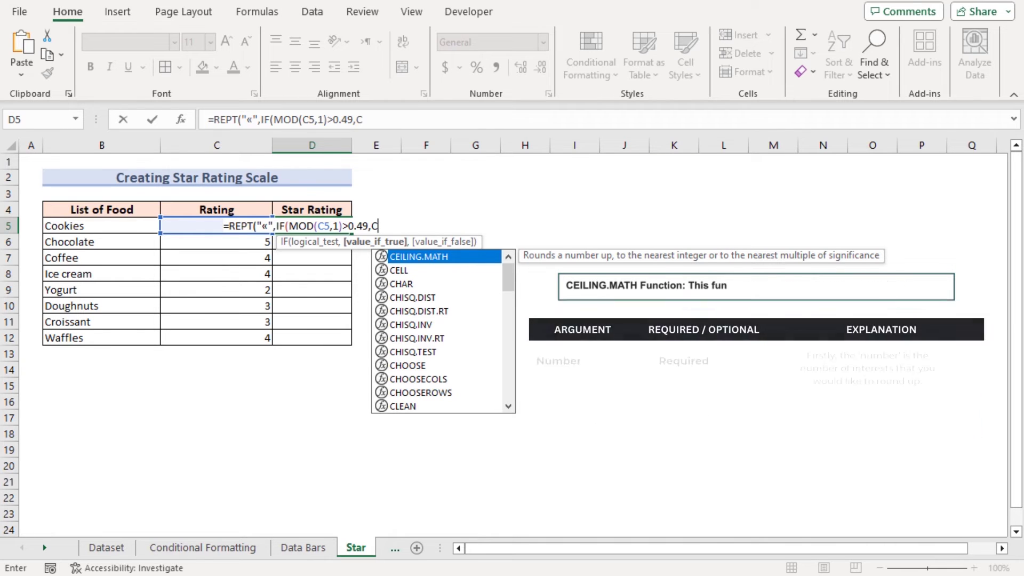
pyautogui.doubleClick(453, 256)
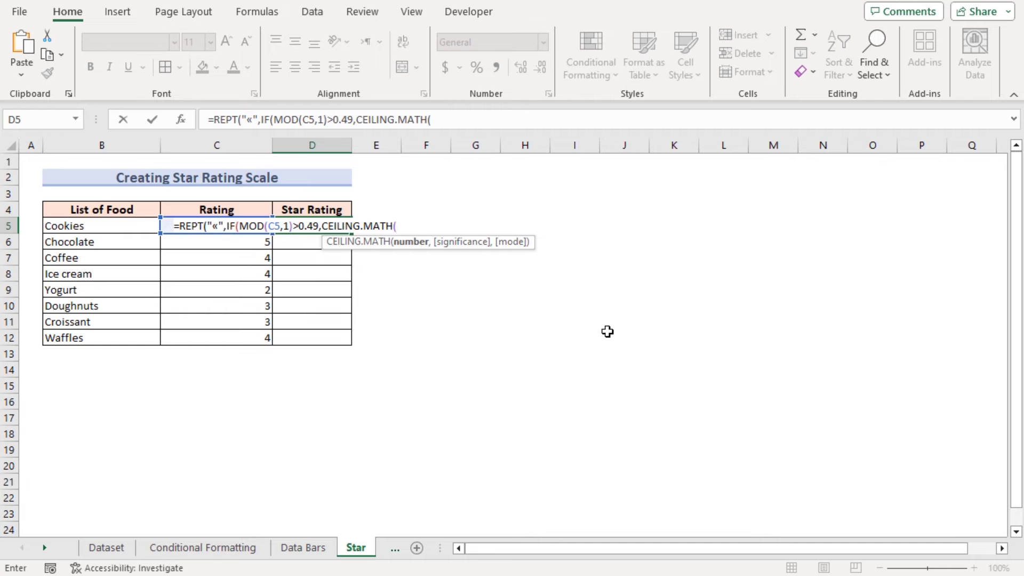
pyautogui.click(169, 225)
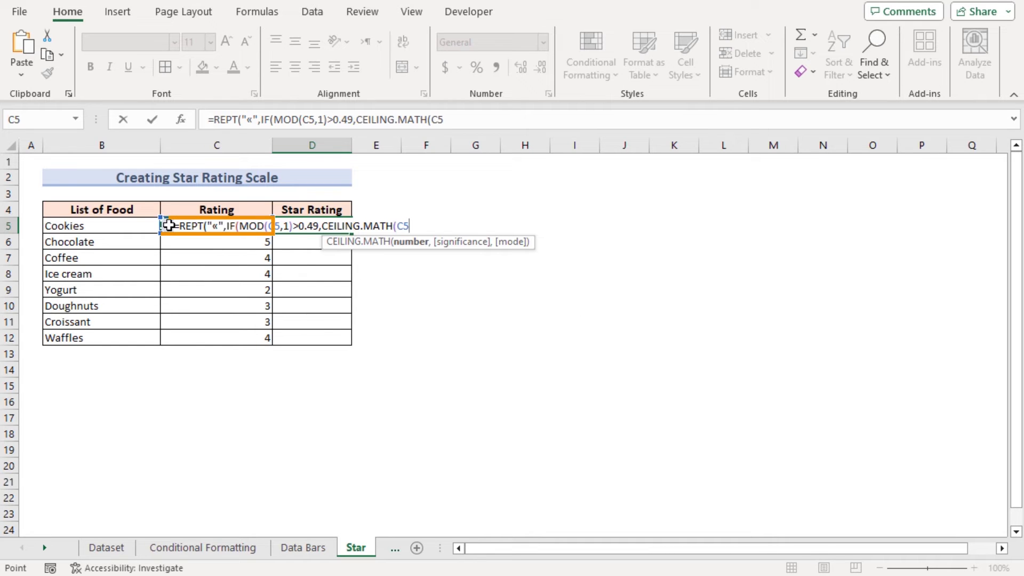
pyautogui.write('),')
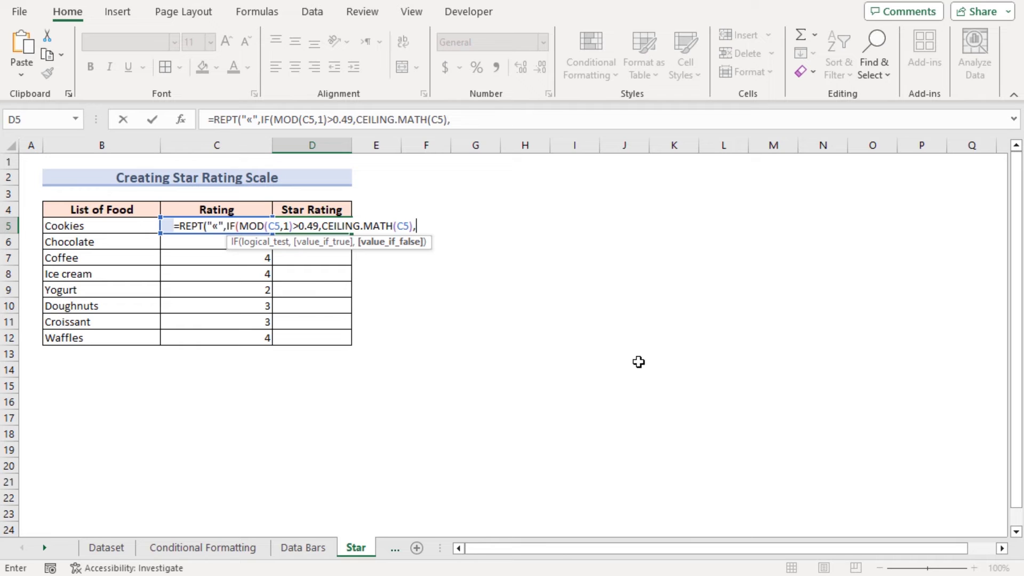
pyautogui.click(170, 226)
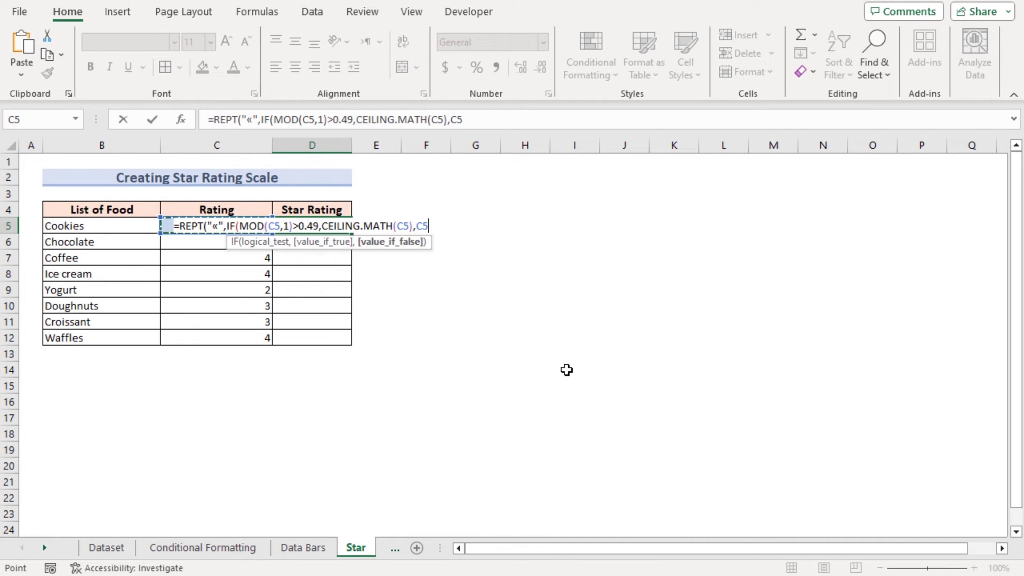
pyautogui.write('))')
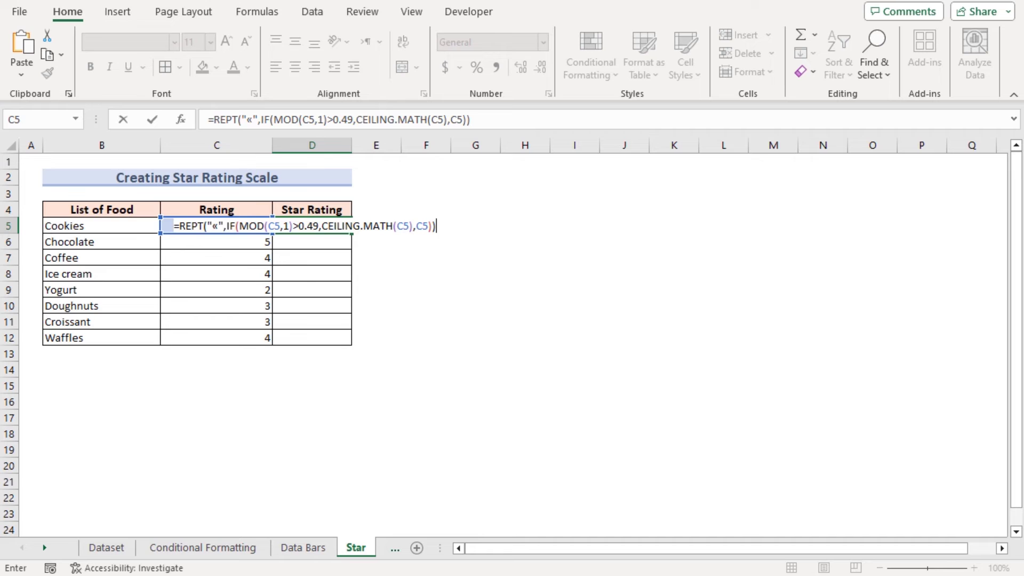
pyautogui.press('Return')
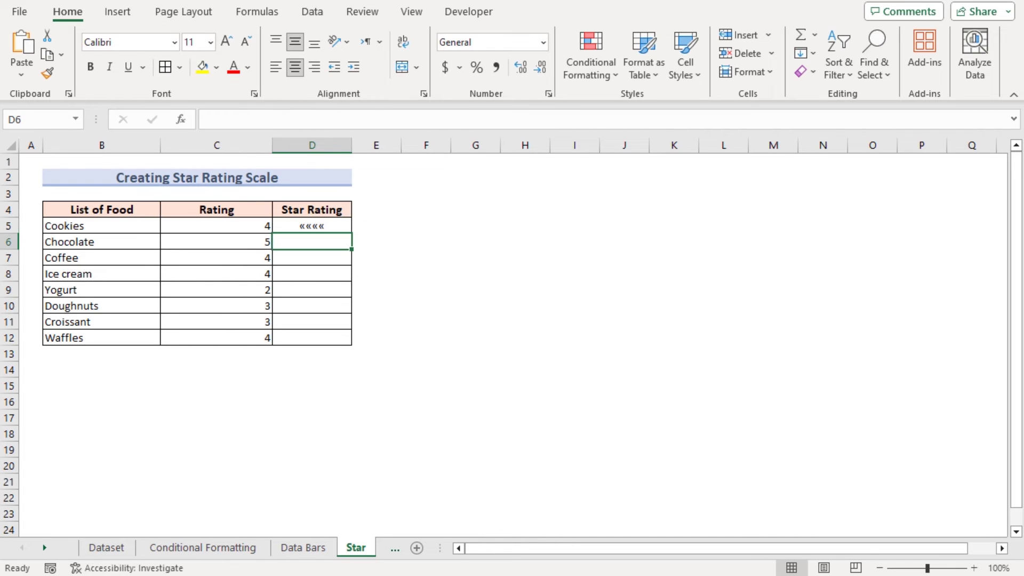
# Step: Fill the D5 star formula down to D12 and set the font to Wingdings
pyautogui.click(341, 225)
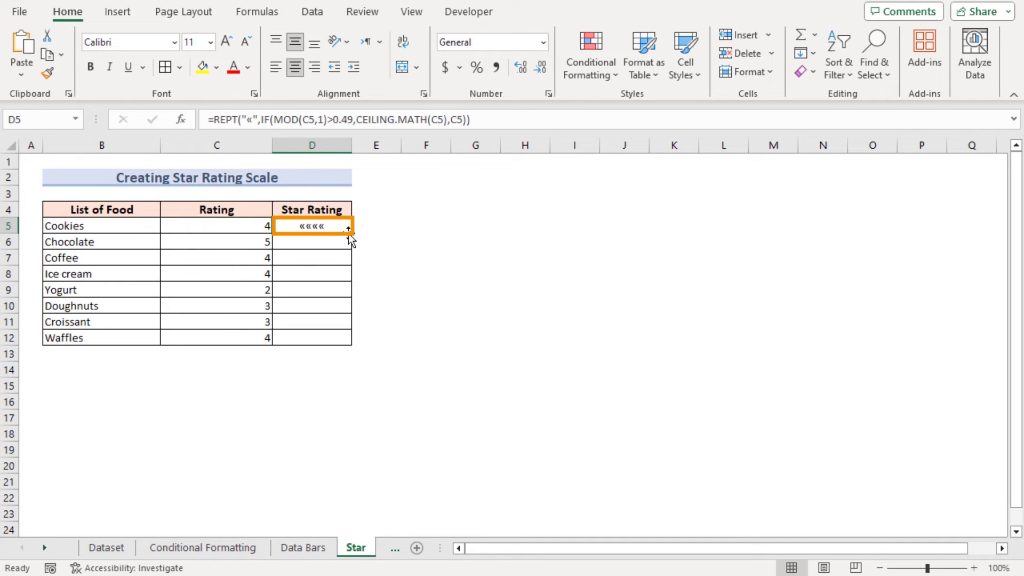
pyautogui.moveTo(352, 234)
pyautogui.mouseDown()
pyautogui.moveTo(351, 335)
pyautogui.moveTo(369, 338)
pyautogui.mouseUp()
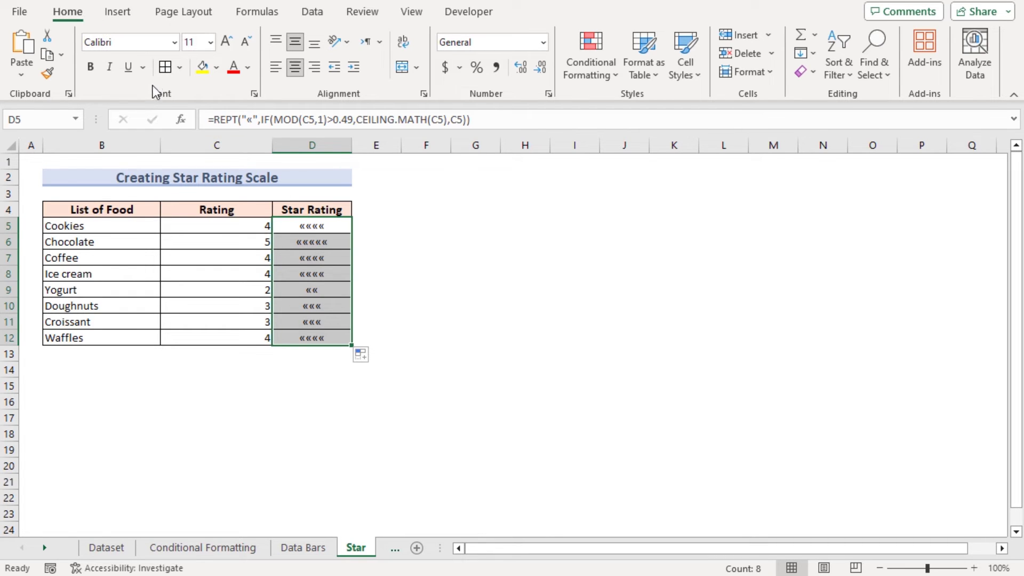
pyautogui.click(175, 42)
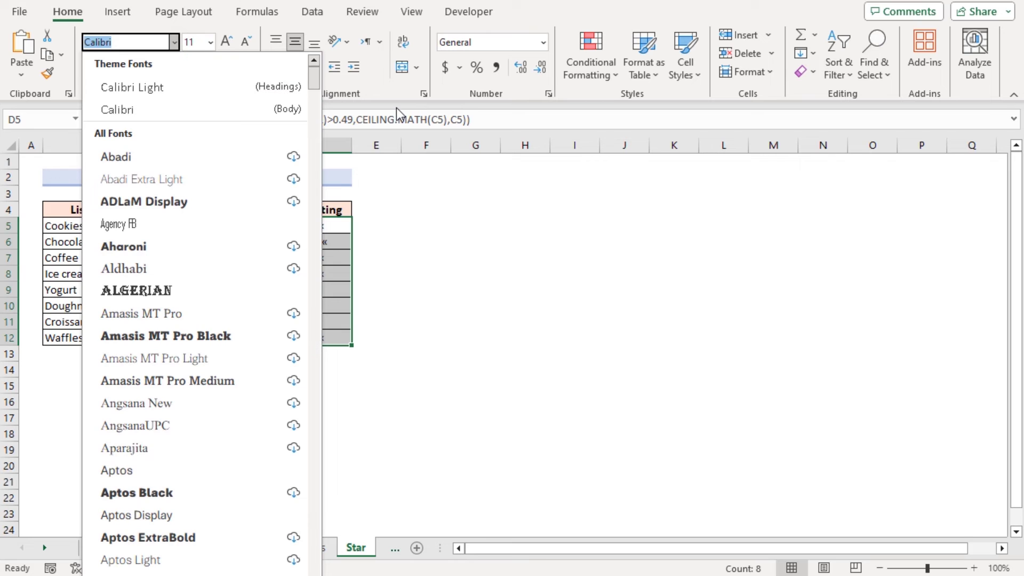
pyautogui.write('Wingdings')
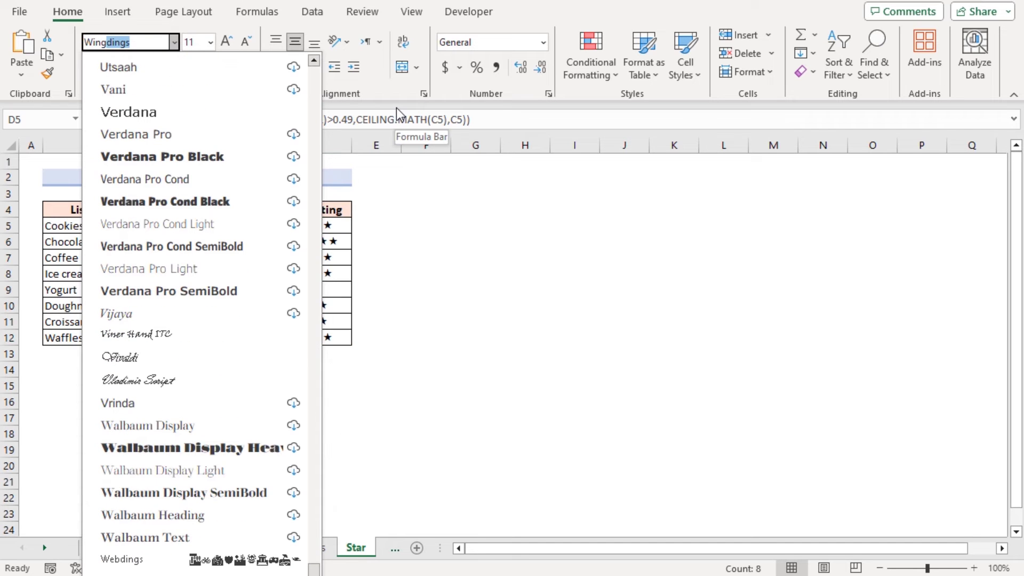
pyautogui.press('Return')
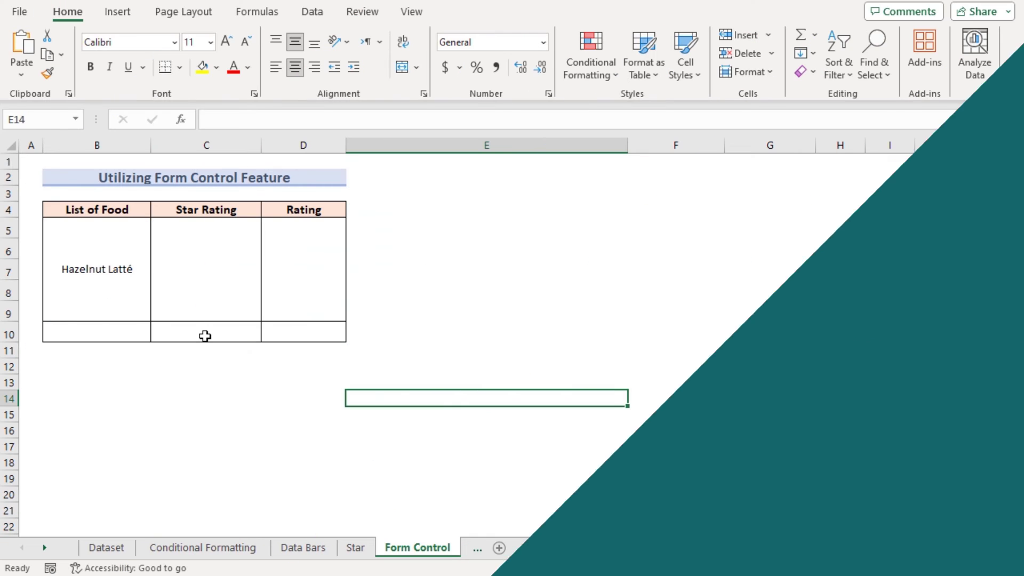
# Step: Put an empty star ☆ in B10 and a filled star ★ in C10
pyautogui.click(100, 332)
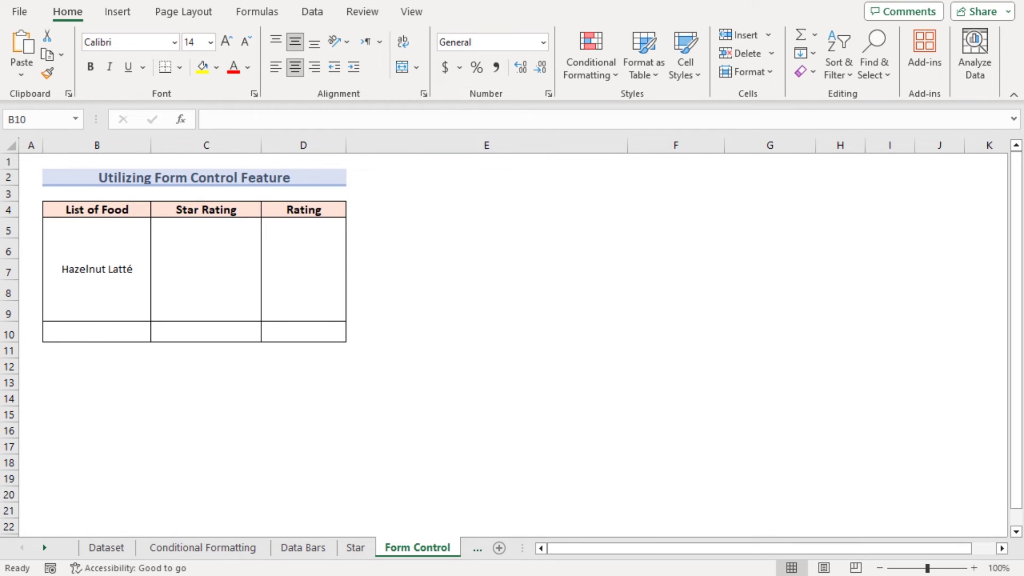
pyautogui.click(110, 332)
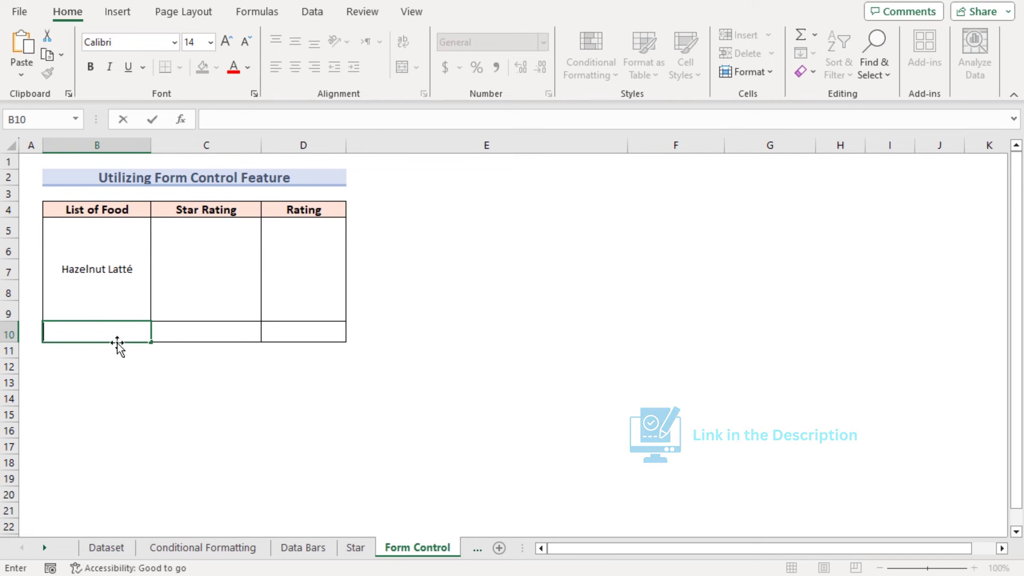
pyautogui.hotkey('ctrl', 'v')
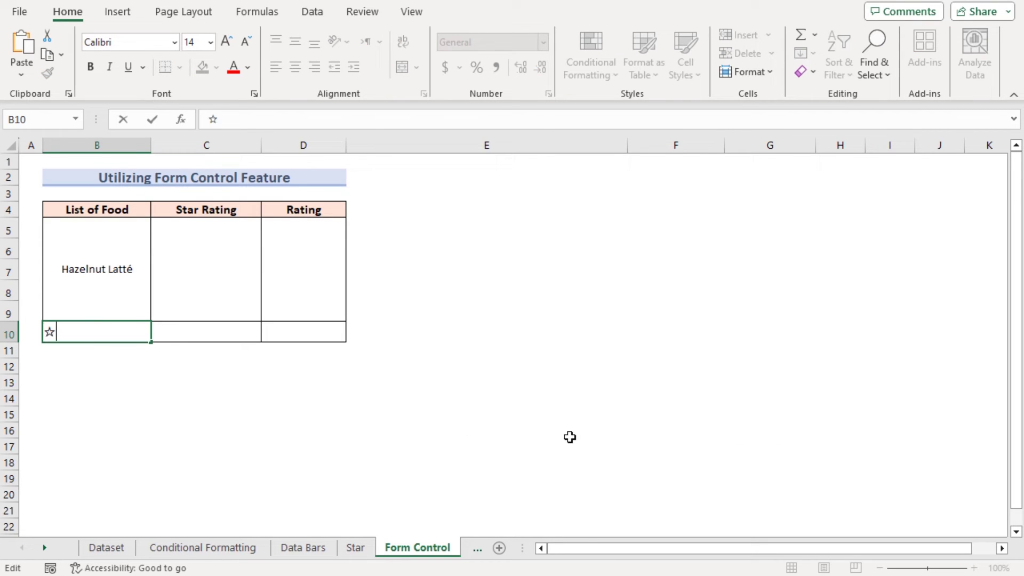
pyautogui.press('Return')
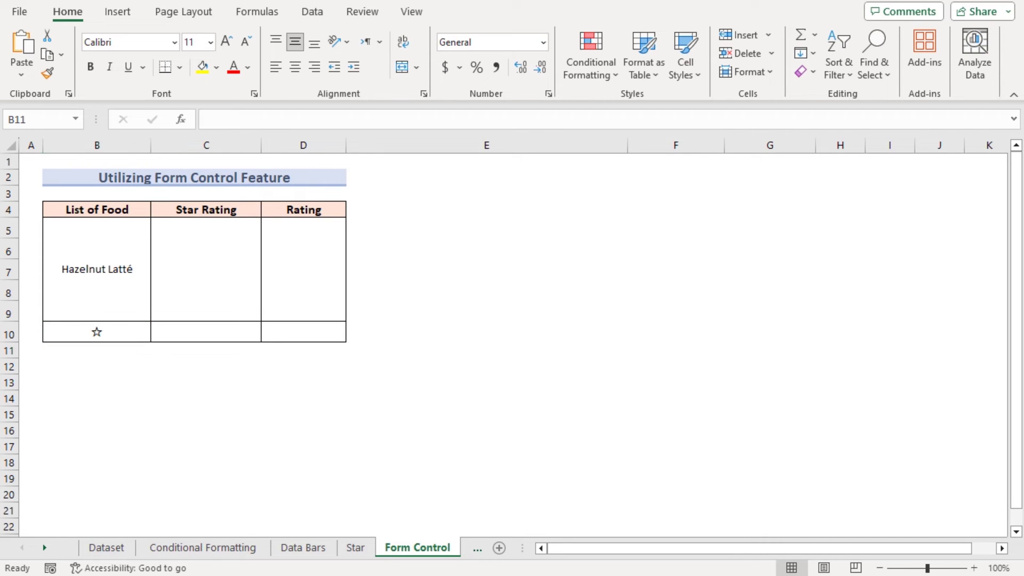
pyautogui.click(198, 332)
pyautogui.write('★')
pyautogui.press('Return')
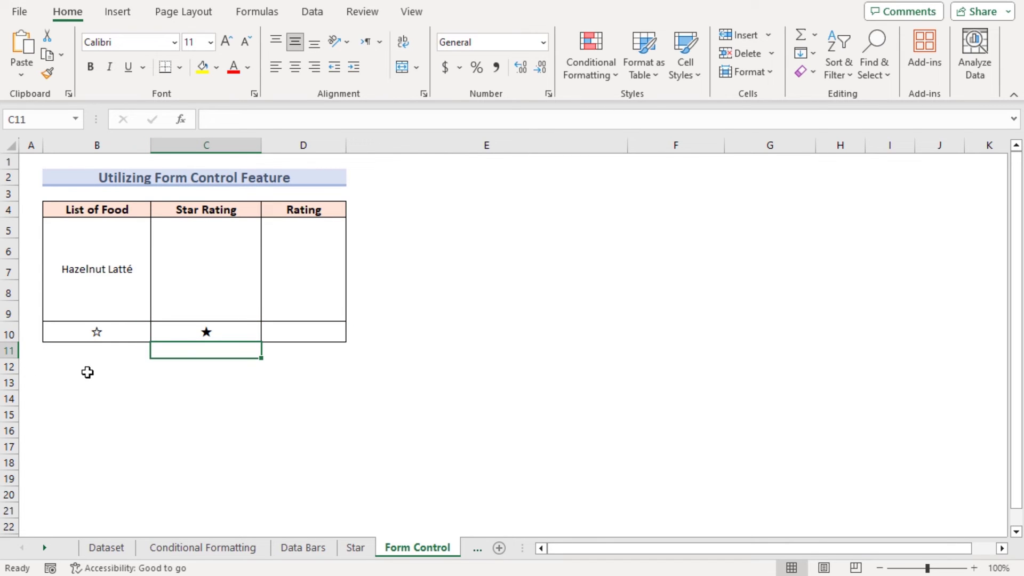
pyautogui.click(230, 337)
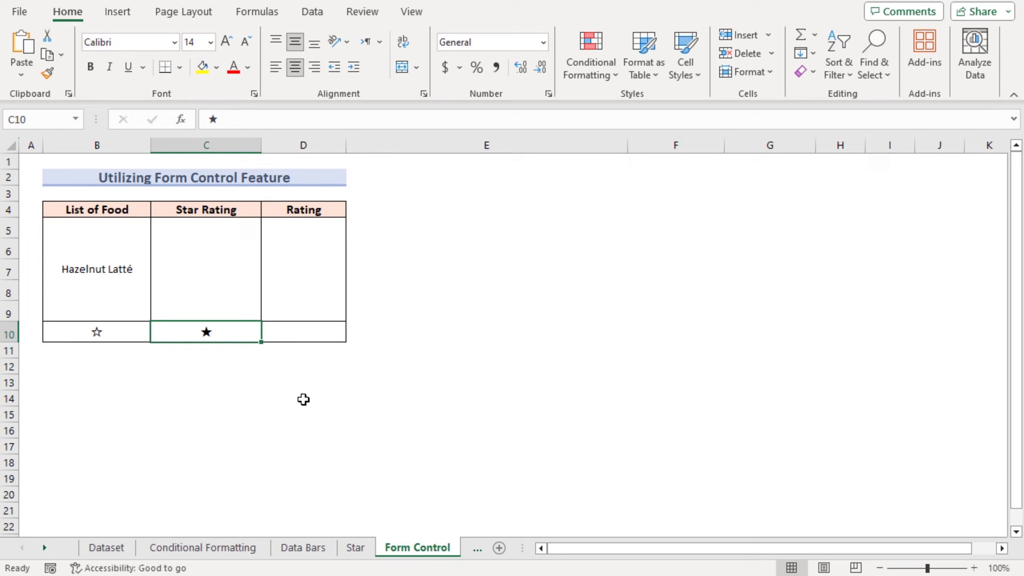
# Step: Tick Developer under Main Tabs in Excel Options' Customize Ribbon and confirm
pyautogui.click(23, 13)
pyautogui.click(46, 549)
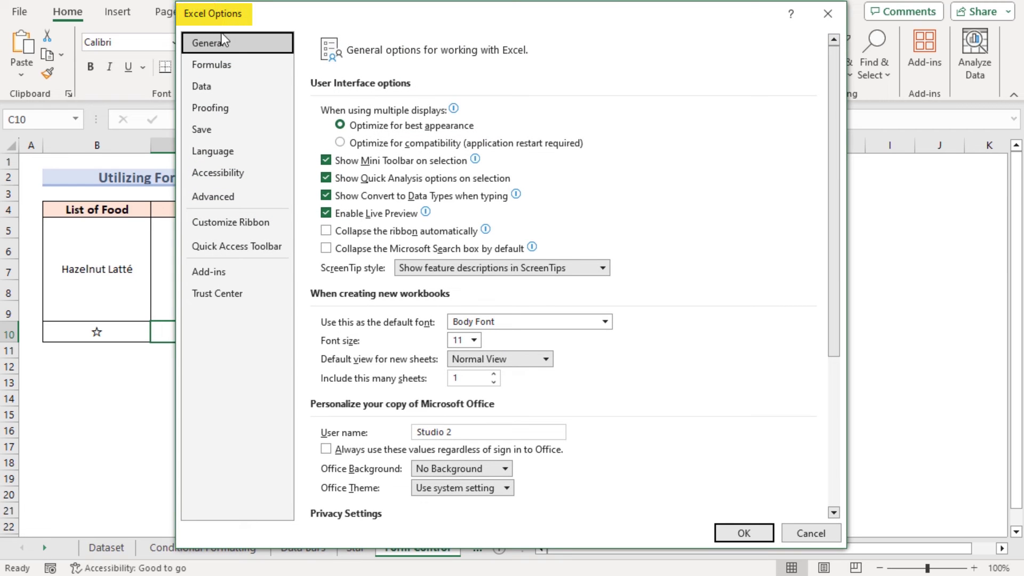
pyautogui.click(231, 220)
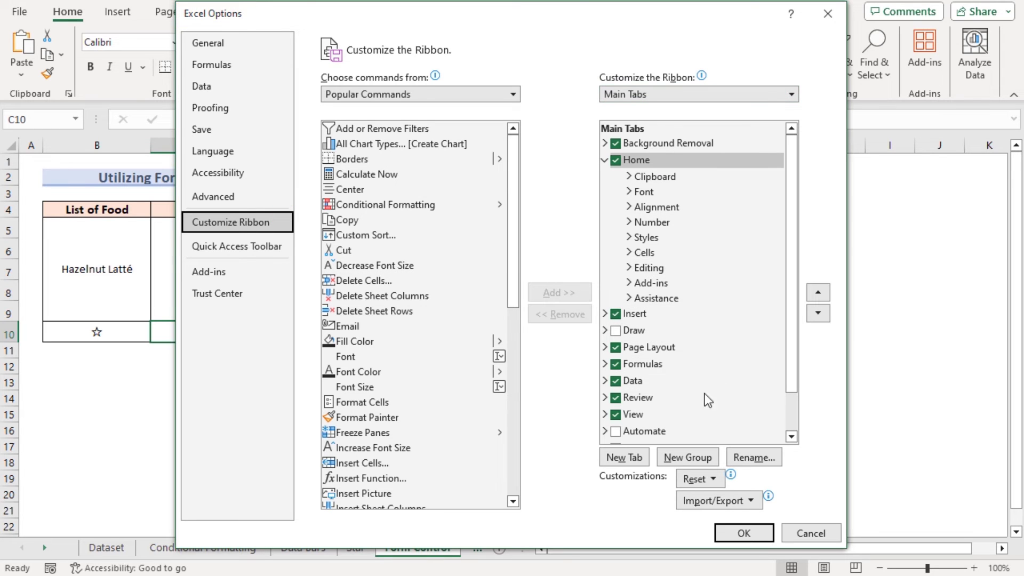
pyautogui.moveTo(789, 360); pyautogui.dragTo(788, 421)
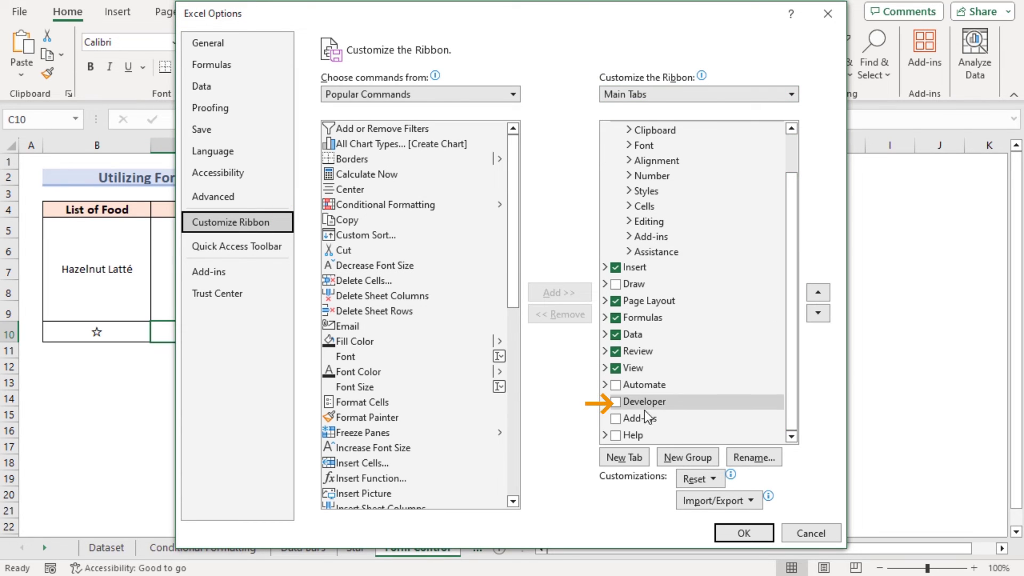
pyautogui.click(616, 402)
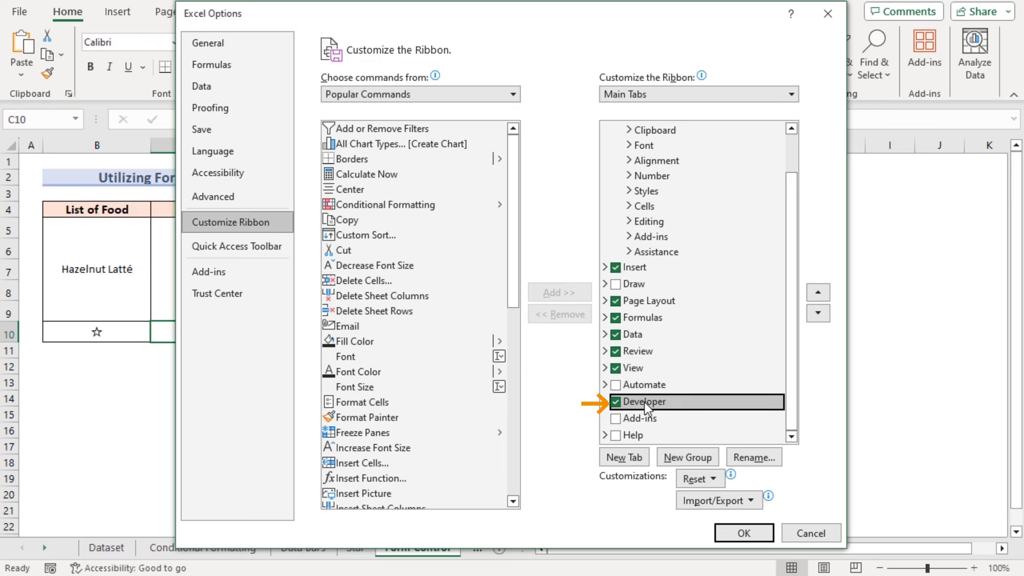
pyautogui.click(726, 531)
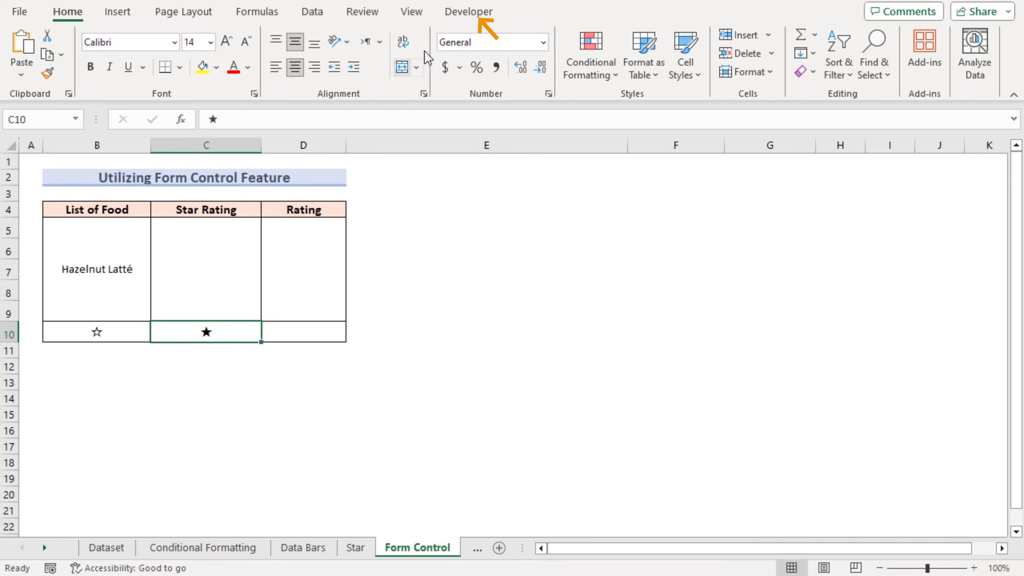
# Step: Draw an option button over D8:D9 and label it 1 Star
pyautogui.click(454, 15)
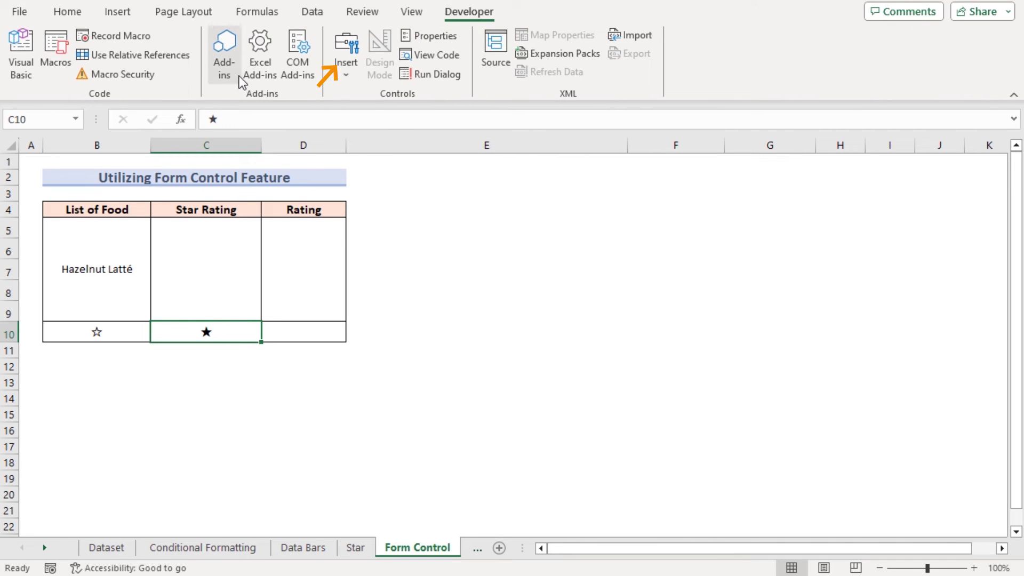
pyautogui.click(345, 59)
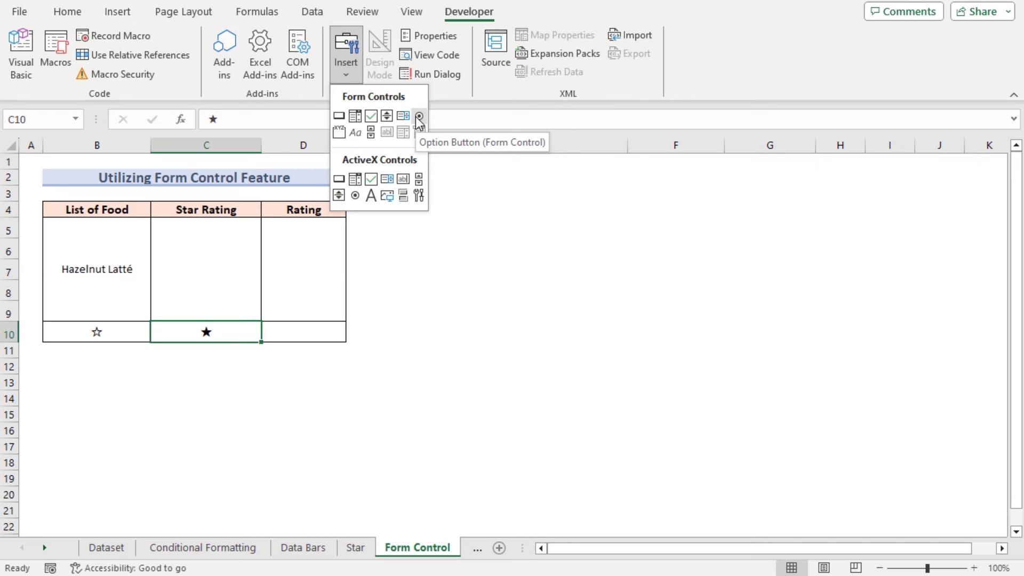
pyautogui.click(418, 117)
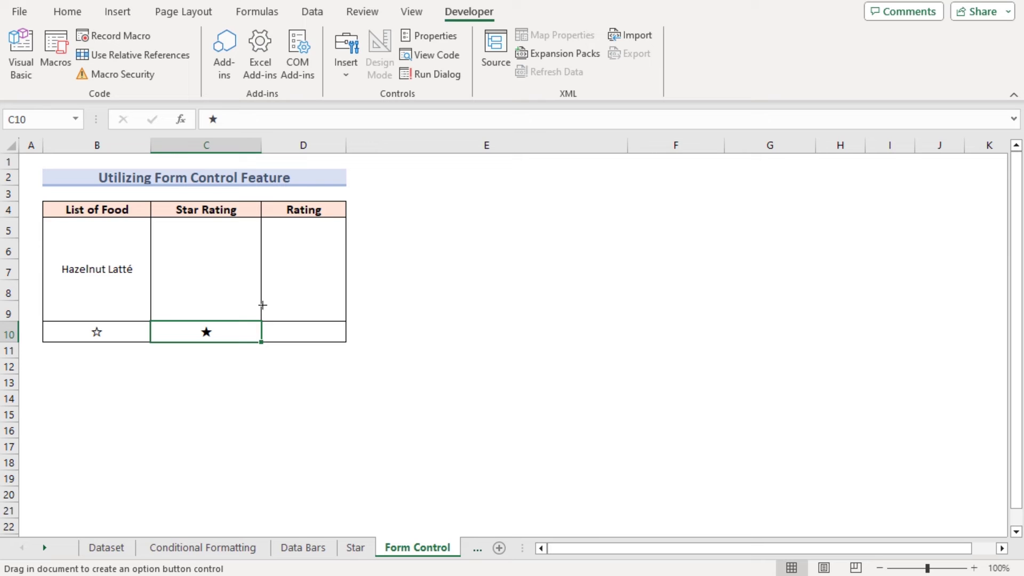
pyautogui.moveTo(265, 301); pyautogui.dragTo(338, 320)
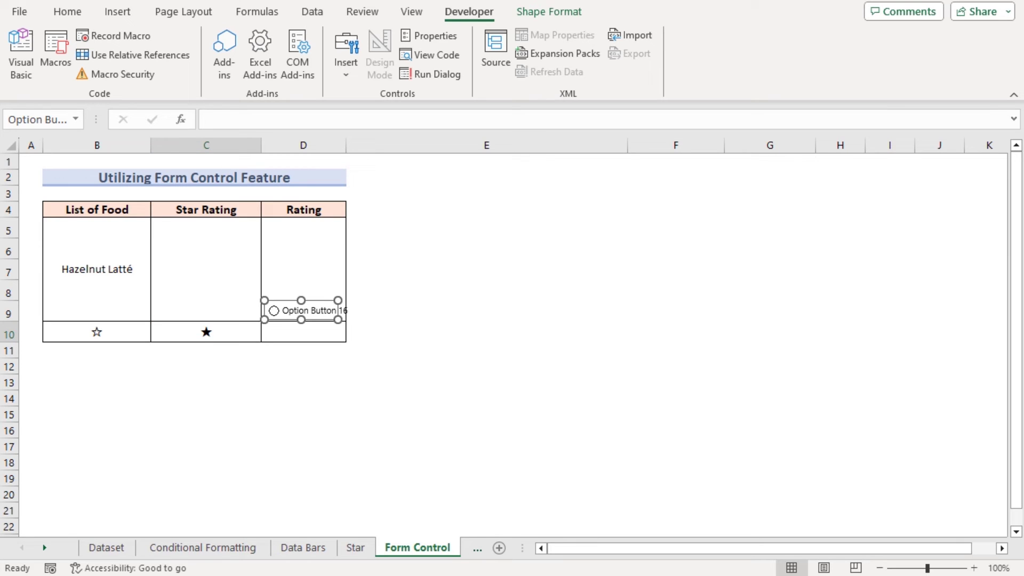
pyautogui.click(285, 311)
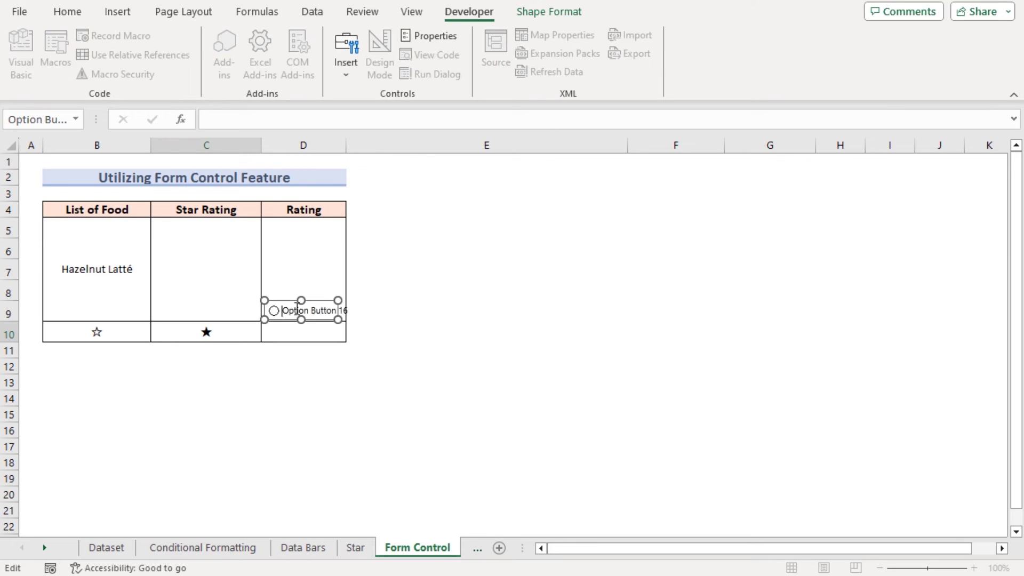
pyautogui.moveTo(286, 311); pyautogui.dragTo(379, 319)
pyautogui.press('BackSpace')
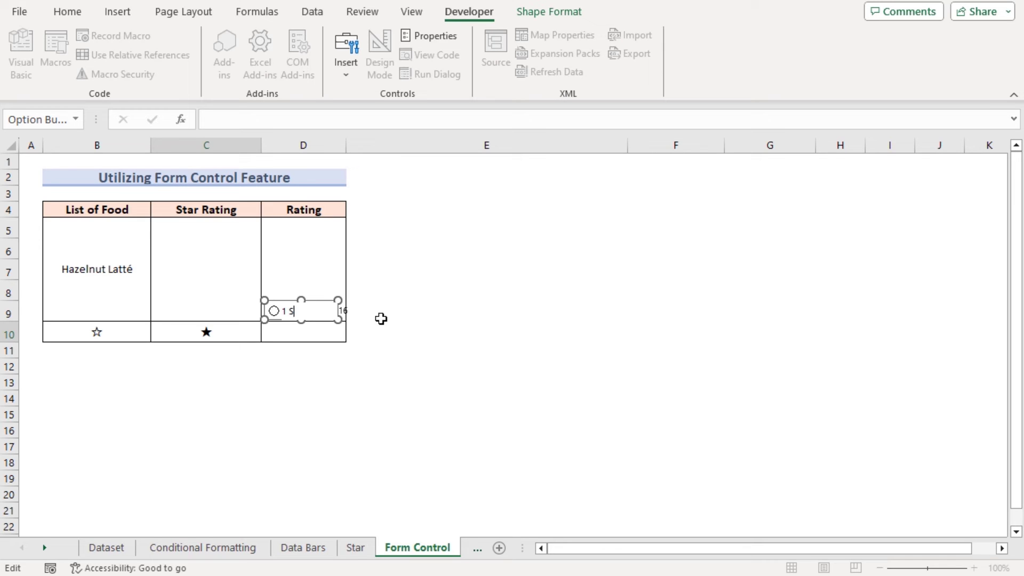
pyautogui.click(380, 318)
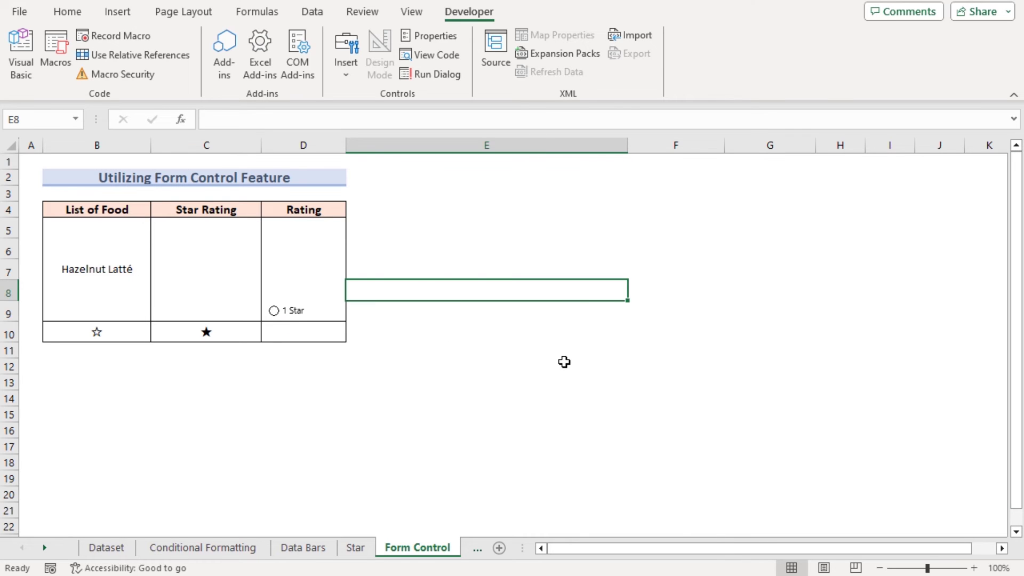
# Step: Add option buttons labelled 2 Star in D8 and 3 Star in D7
pyautogui.click(303, 292)
pyautogui.click(346, 67)
pyautogui.click(405, 107)
pyautogui.moveTo(266, 282)
pyautogui.mouseDown()
pyautogui.moveTo(338, 289)
pyautogui.moveTo(338, 299)
pyautogui.mouseUp()
pyautogui.press('Delete')
pyautogui.press('Delete')
pyautogui.press('Delete')
pyautogui.press('Delete')
pyautogui.press('Delete')
pyautogui.press('Delete')
pyautogui.press('Delete')
pyautogui.press('Delete')
pyautogui.press('Delete')
pyautogui.press('Delete')
pyautogui.press('Delete')
pyautogui.press('Delete')
pyautogui.press('Delete')
pyautogui.press('Delete')
pyautogui.press('Delete')
pyautogui.write('2 Star')
pyautogui.click(303, 269)
pyautogui.click(346, 67)
pyautogui.click(405, 107)
pyautogui.moveTo(265, 261); pyautogui.dragTo(340, 280)
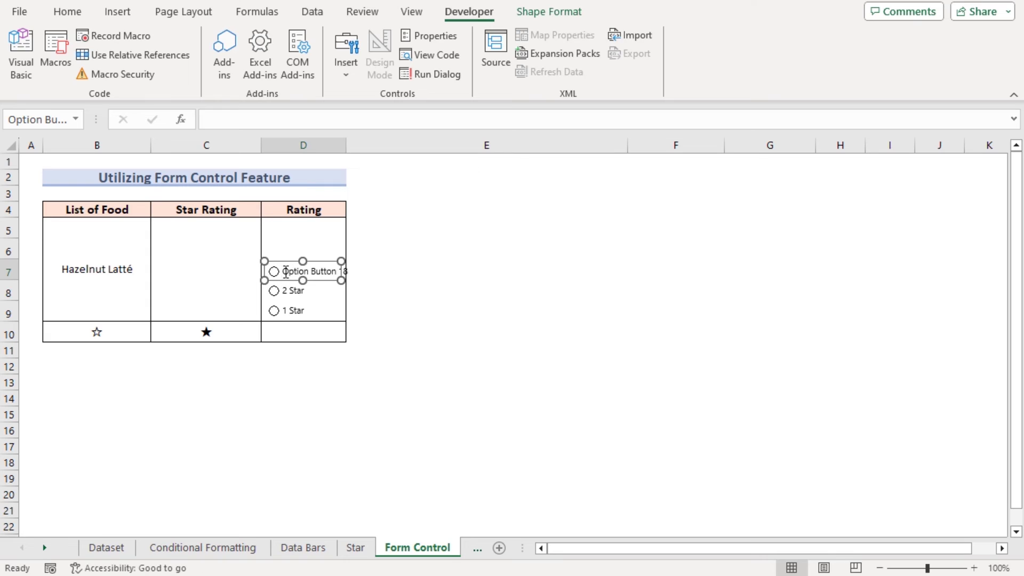
pyautogui.press('Delete')
pyautogui.press('Delete')
pyautogui.press('Delete')
pyautogui.press('Delete')
pyautogui.press('Delete')
# Step: Add option buttons labelled 4 Star in D6 and 5 Star in D5
pyautogui.press('Delete')
pyautogui.press('Delete')
pyautogui.press('Delete')
pyautogui.press('Delete')
pyautogui.press('BackSpace')
pyautogui.press('BackSpace')
pyautogui.press('BackSpace')
pyautogui.press('BackSpace')
pyautogui.press('BackSpace')
pyautogui.press('BackSpace')
pyautogui.press('BackSpace')
pyautogui.write('3 Star')
pyautogui.click(303, 251)
pyautogui.click(346, 67)
pyautogui.click(405, 107)
pyautogui.moveTo(267, 244); pyautogui.dragTo(342, 262)
pyautogui.press('Delete')
pyautogui.press('Delete')
pyautogui.press('Delete')
pyautogui.press('Delete')
pyautogui.press('Delete')
pyautogui.press('Delete')
pyautogui.press('Delete')
pyautogui.press('Delete')
pyautogui.press('Delete')
pyautogui.press('BackSpace')
pyautogui.press('BackSpace')
pyautogui.press('BackSpace')
pyautogui.press('BackSpace')
pyautogui.press('BackSpace')
pyautogui.press('BackSpace')
pyautogui.press('BackSpace')
pyautogui.write('4 Star')
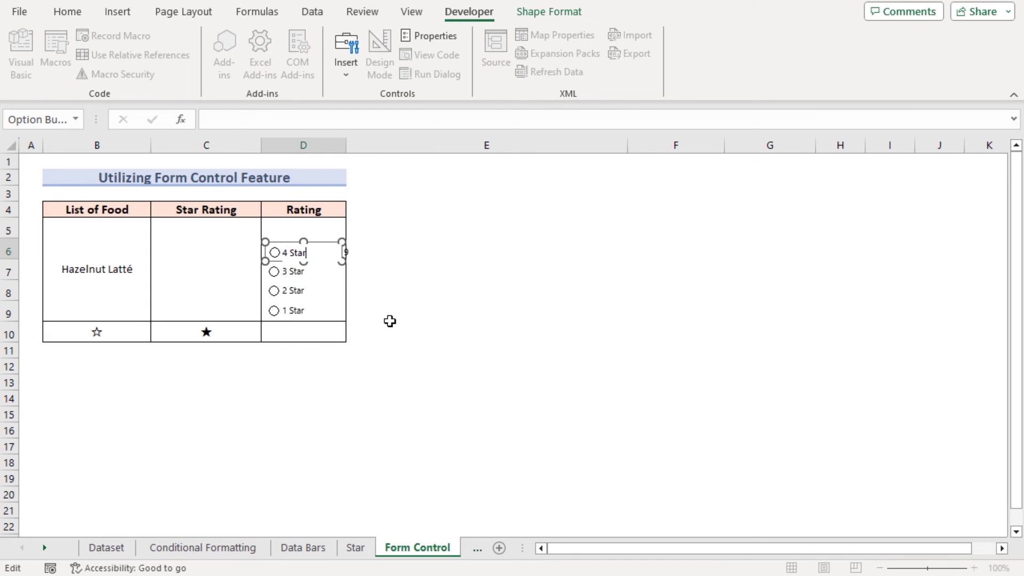
pyautogui.click(303, 228)
pyautogui.click(346, 66)
pyautogui.click(419, 116)
pyautogui.moveTo(337, 235); pyautogui.dragTo(263, 220)
pyautogui.press('BackSpace')
pyautogui.press('BackSpace')
pyautogui.press('BackSpace')
pyautogui.press('BackSpace')
pyautogui.press('BackSpace')
pyautogui.press('BackSpace')
pyautogui.press('BackSpace')
pyautogui.press('BackSpace')
pyautogui.press('BackSpace')
pyautogui.press('BackSpace')
pyautogui.press('BackSpace')
pyautogui.press('BackSpace')
pyautogui.press('BackSpace')
pyautogui.press('Delete')
pyautogui.press('Delete')
pyautogui.press('Delete')
pyautogui.write('5 Star')
pyautogui.click(383, 379)
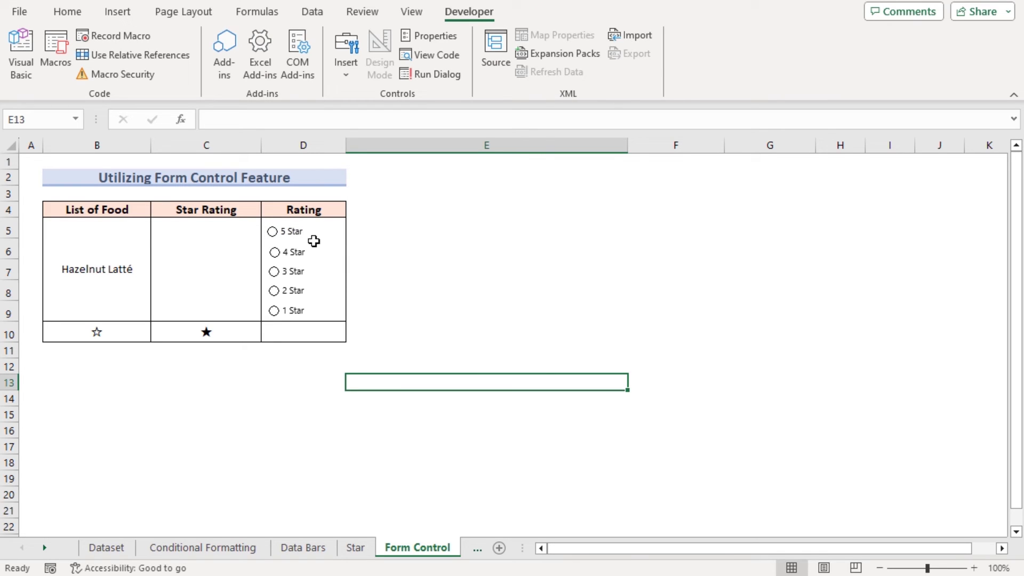
# Step: Nudge the 4 Star button into place and link the option buttons to cell $D$10
pyautogui.rightClick(298, 254)
pyautogui.click(290, 261)
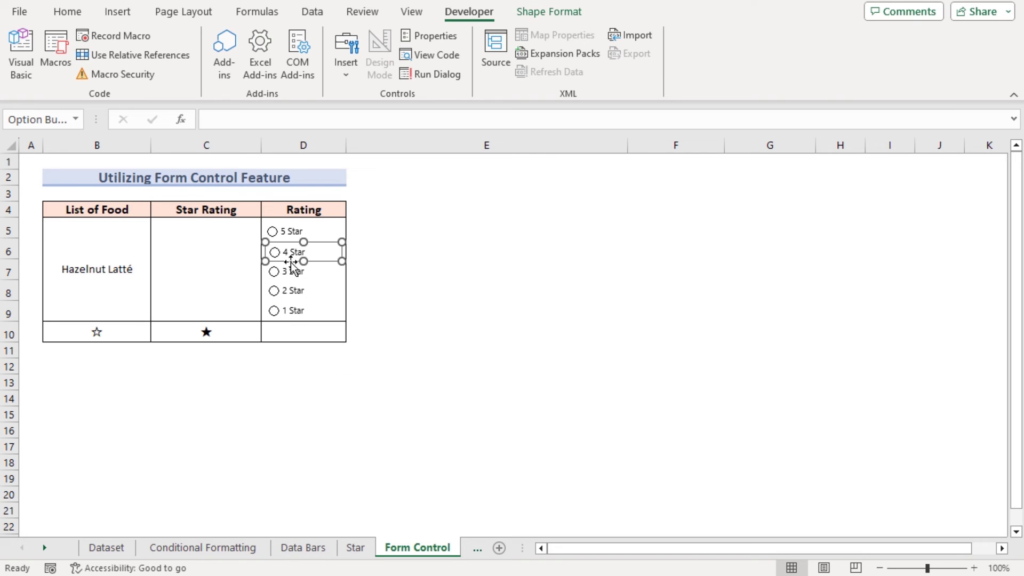
pyautogui.moveTo(290, 261); pyautogui.dragTo(289, 261)
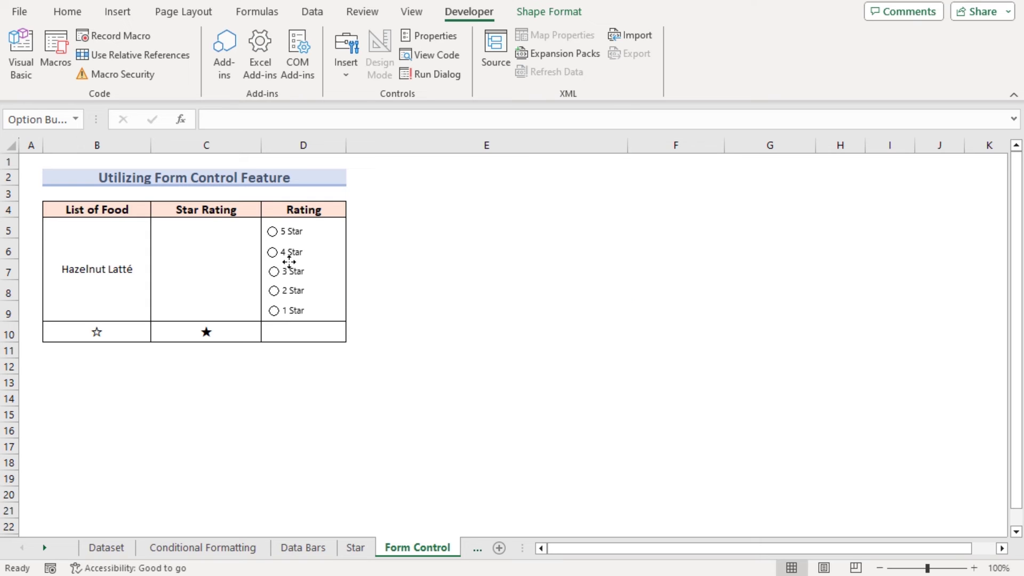
pyautogui.rightClick(309, 230)
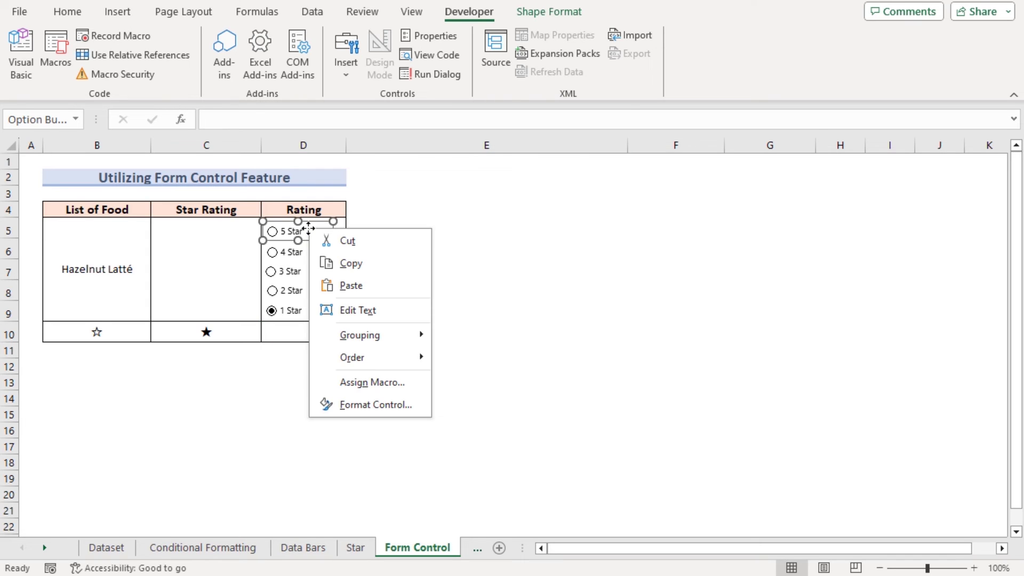
pyautogui.click(395, 405)
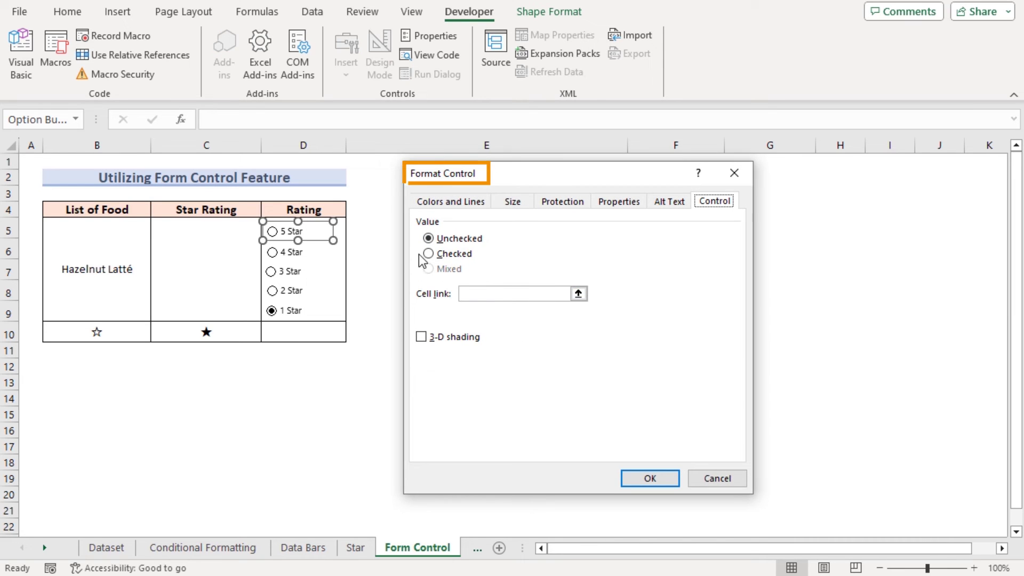
pyautogui.click(468, 292)
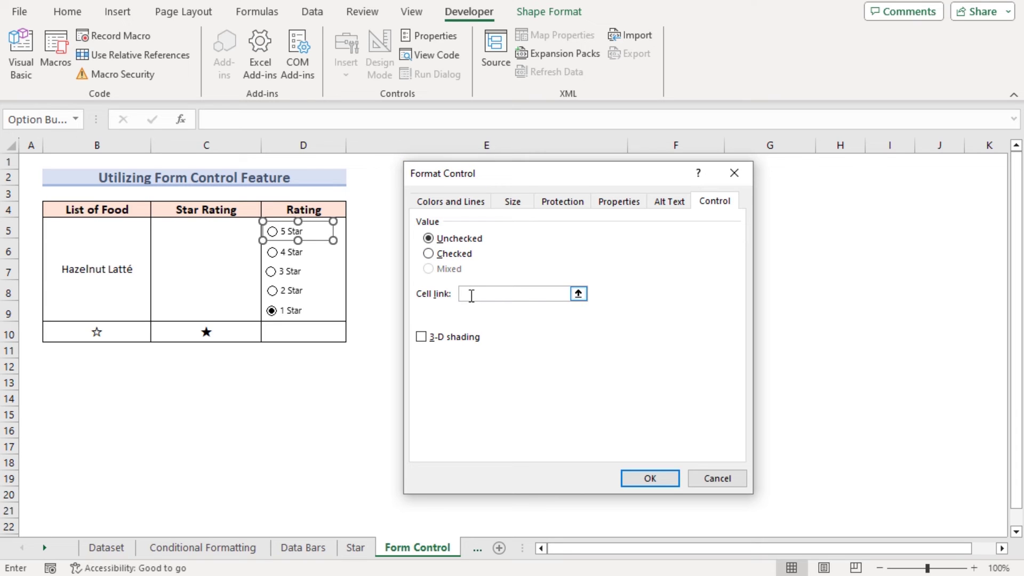
pyautogui.click(297, 333)
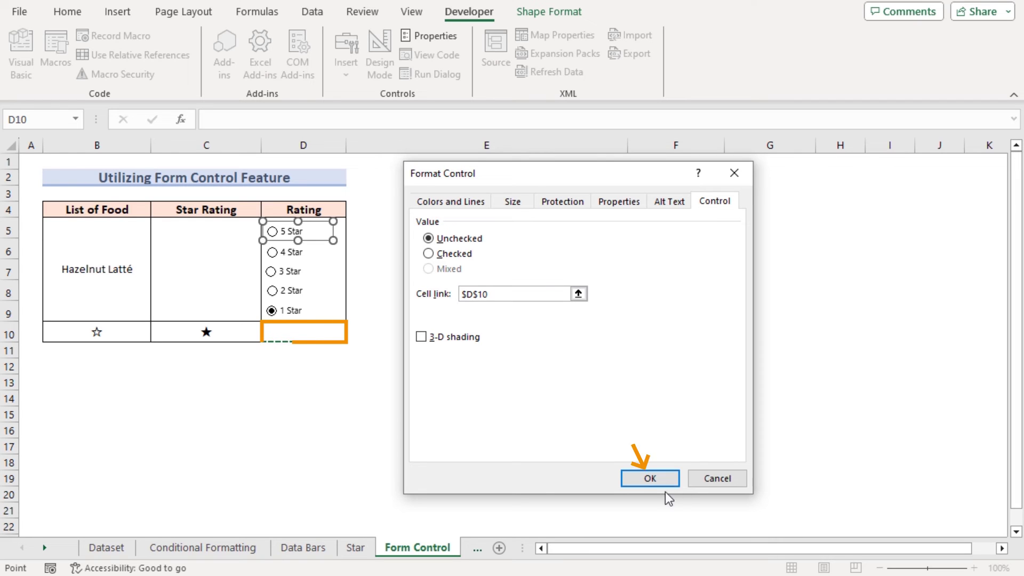
pyautogui.click(649, 479)
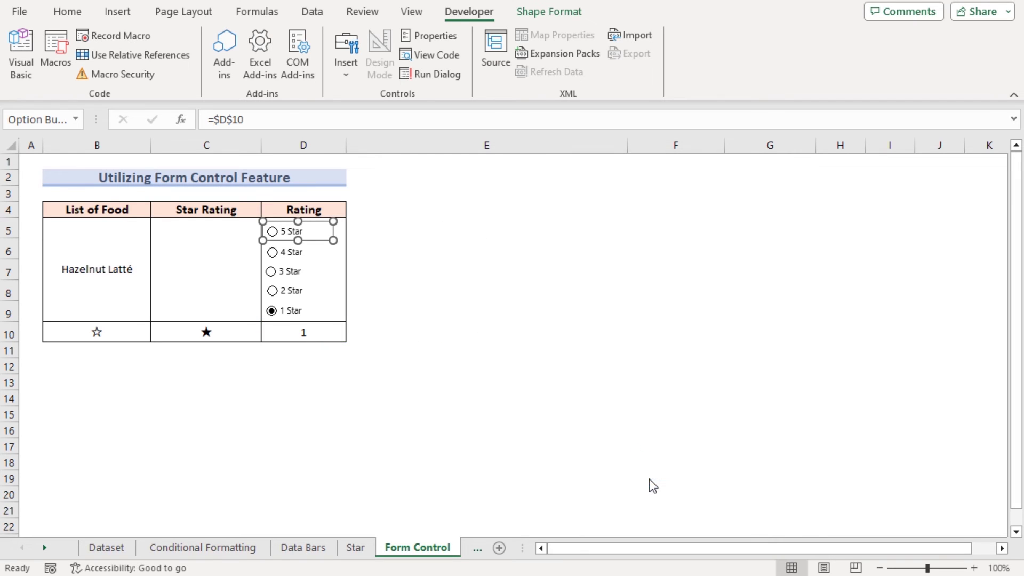
# Step: Enter 3 in D10 so the 3 Star option becomes selected
pyautogui.keyDown('ctrl'); pyautogui.click(297, 255); pyautogui.keyUp('ctrl')
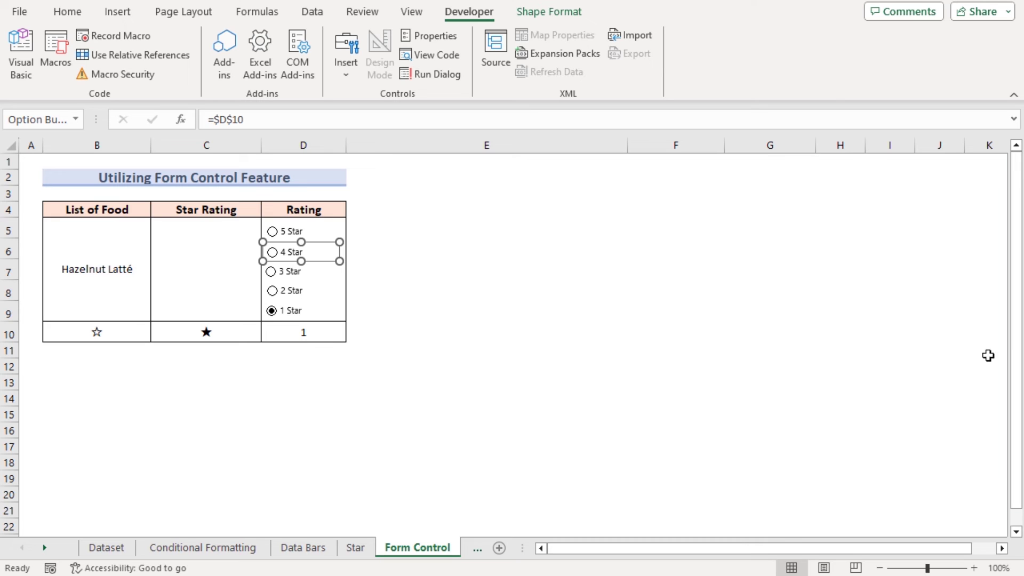
pyautogui.click(314, 335)
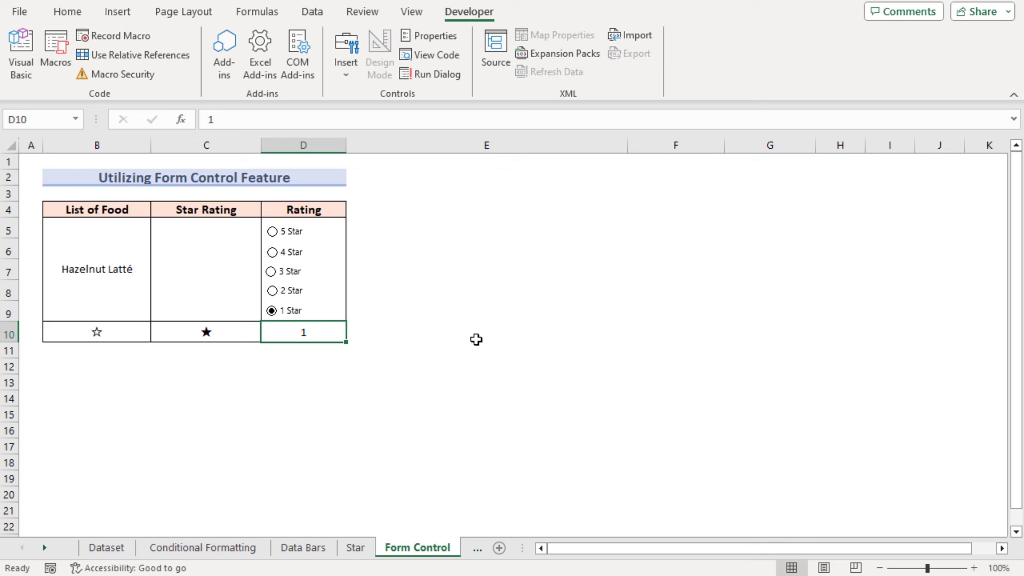
pyautogui.write('3')
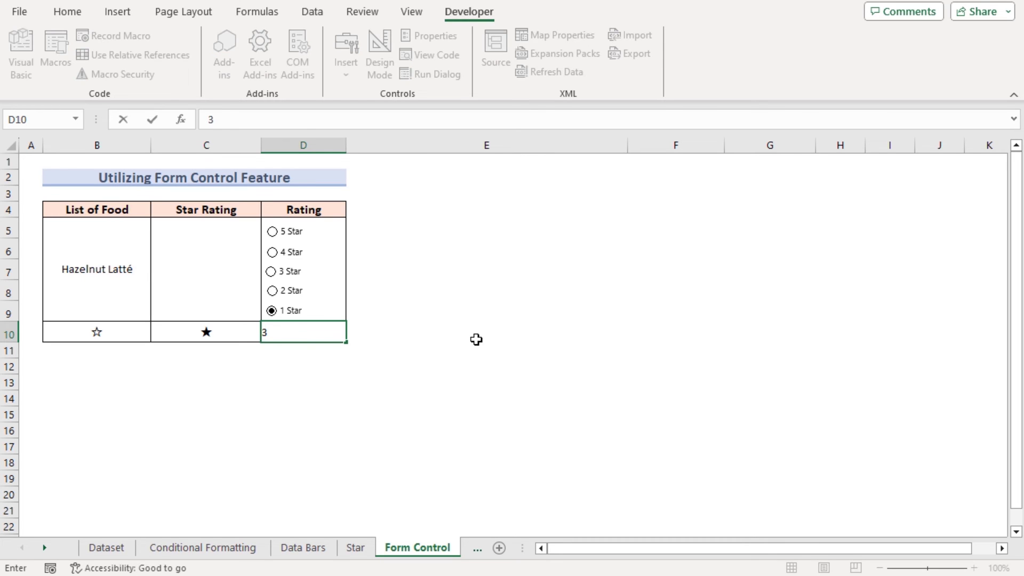
pyautogui.press('Return')
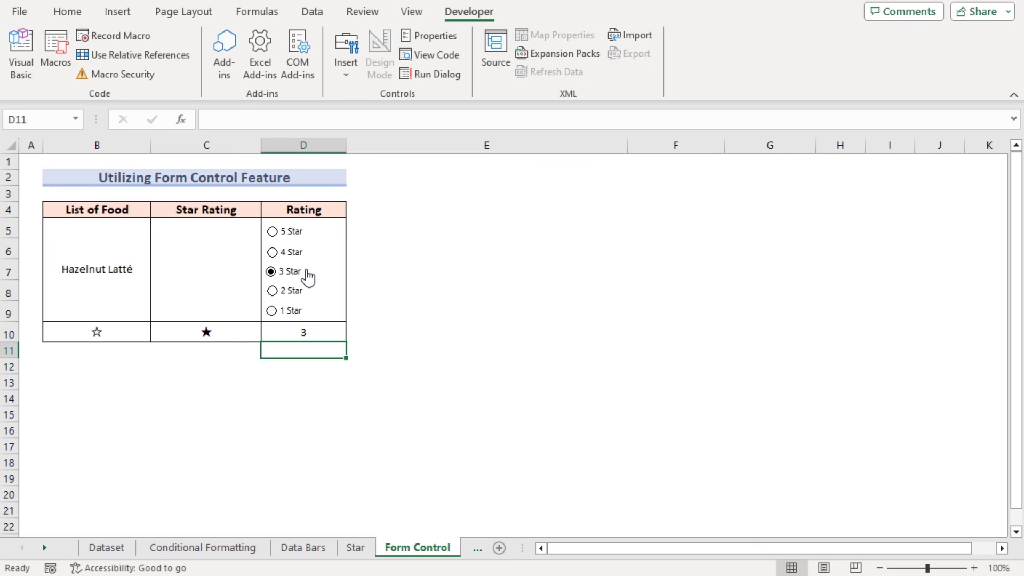
pyautogui.click(180, 263)
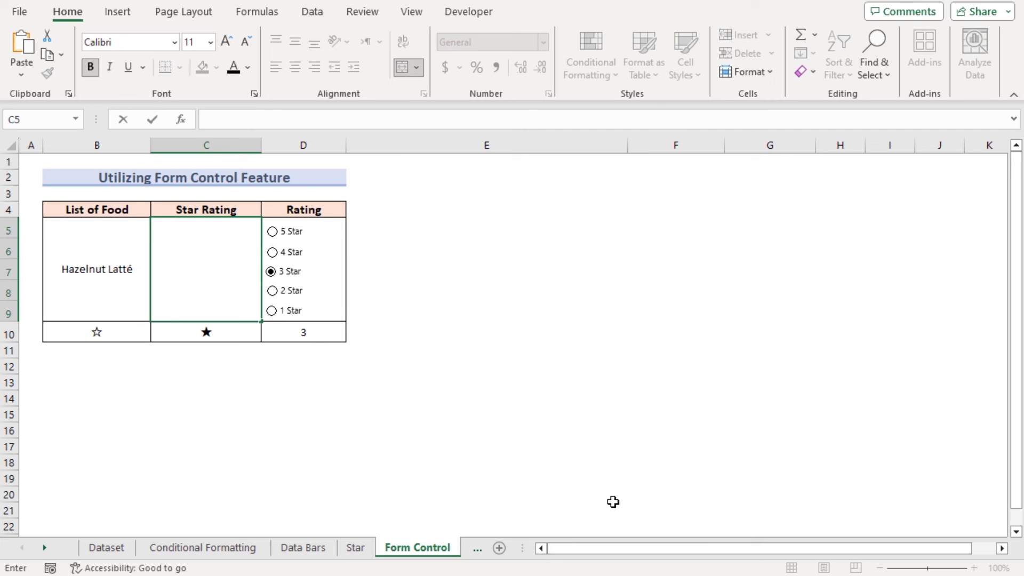
# Step: Enter =REPT(B10,5-D10)&REPT(C10,D10) as Hazelnut Latté's Star Rating formula
pyautogui.write('=REPT')
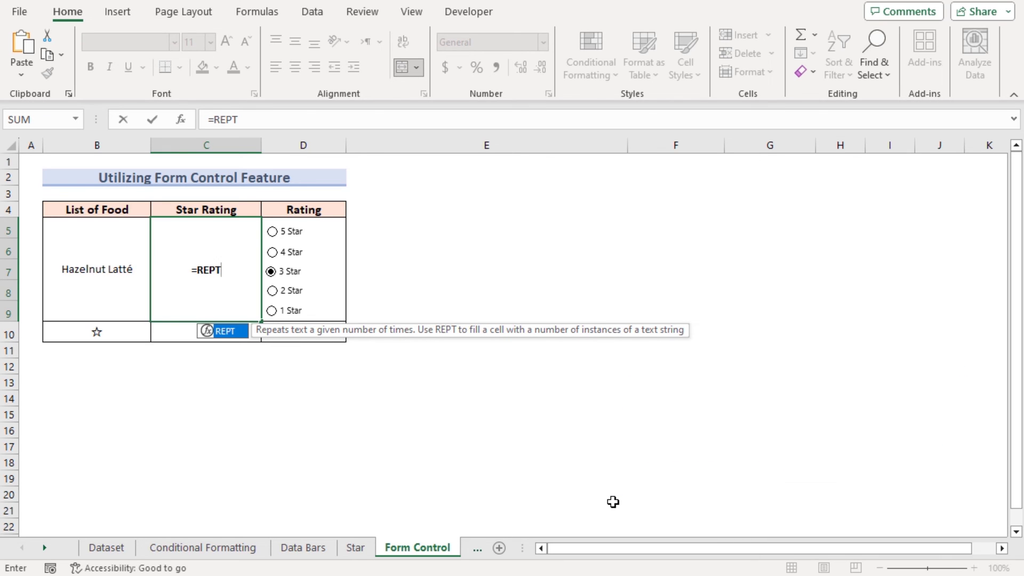
pyautogui.write('(')
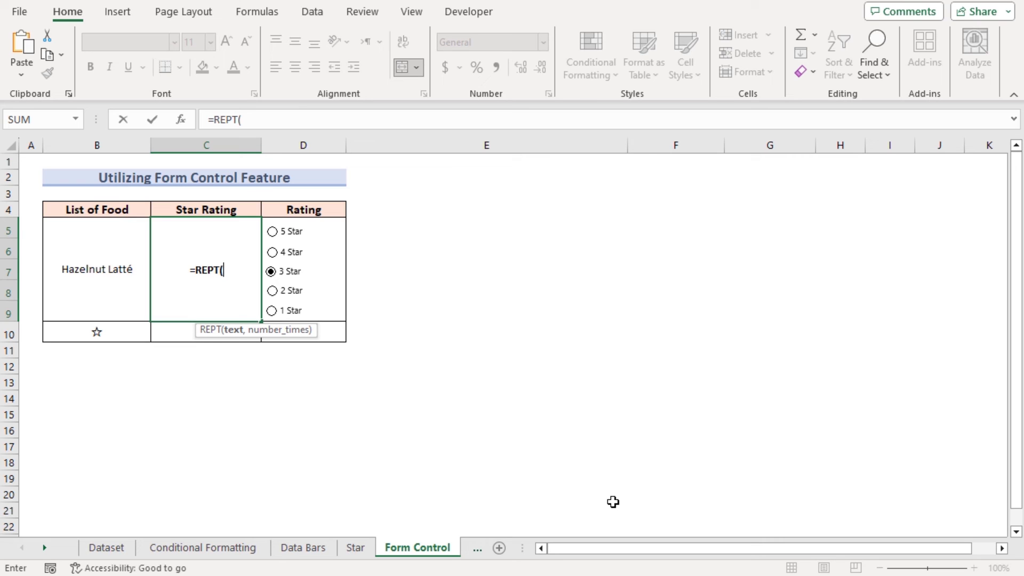
pyautogui.click(82, 333)
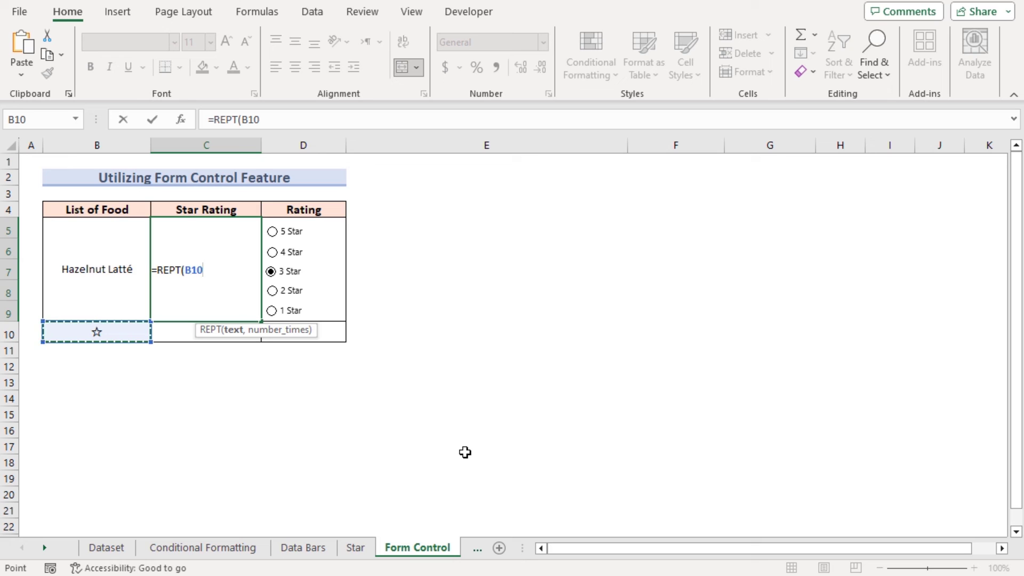
pyautogui.write(',5-')
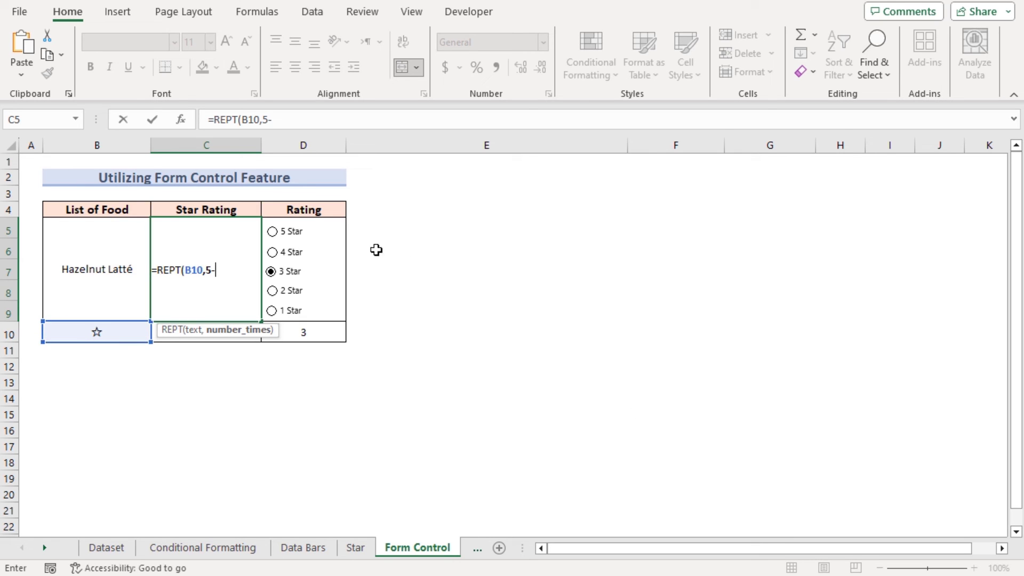
pyautogui.click(317, 333)
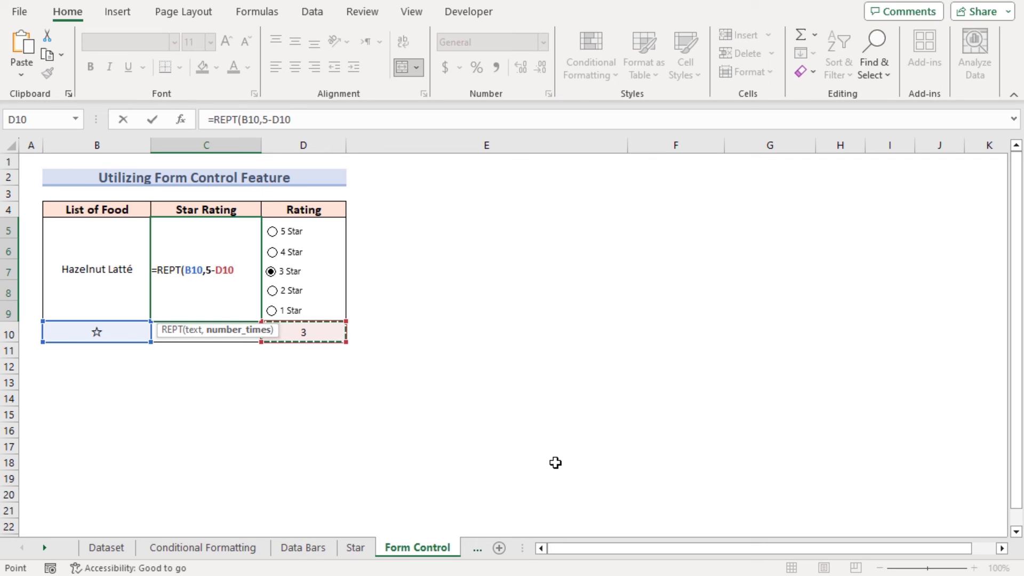
pyautogui.write(')')
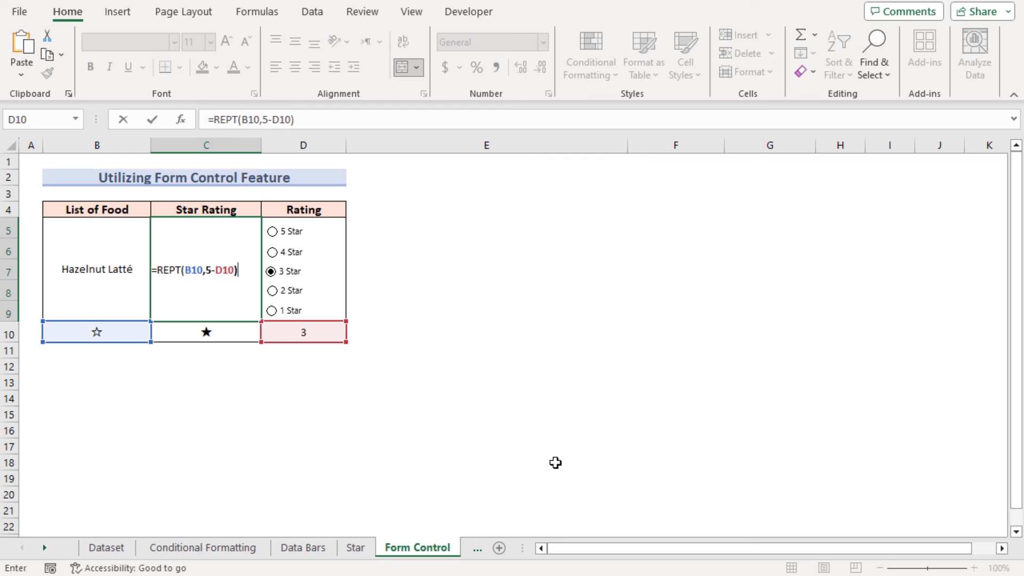
pyautogui.write('&')
pyautogui.write('REPT')
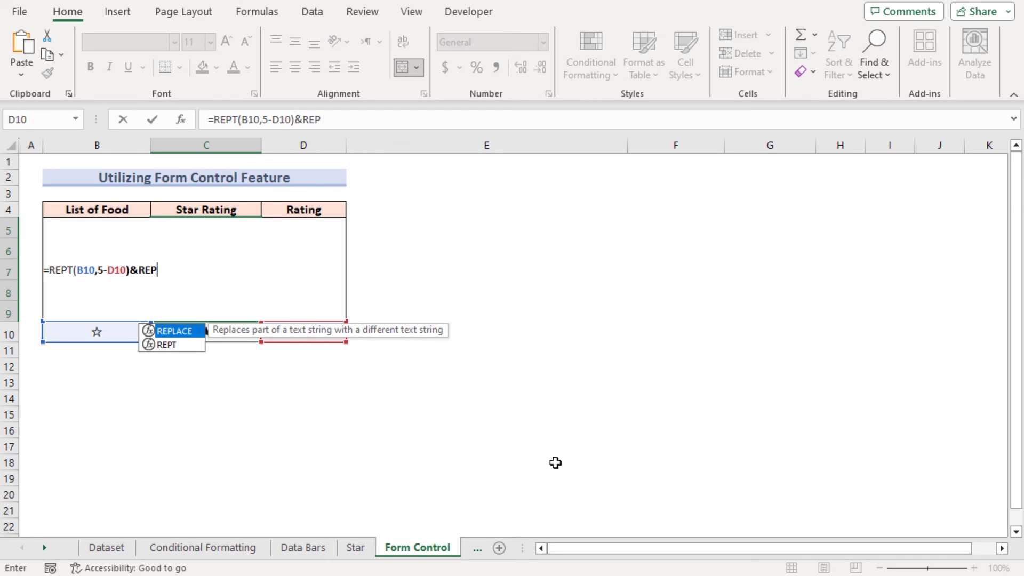
pyautogui.write('(')
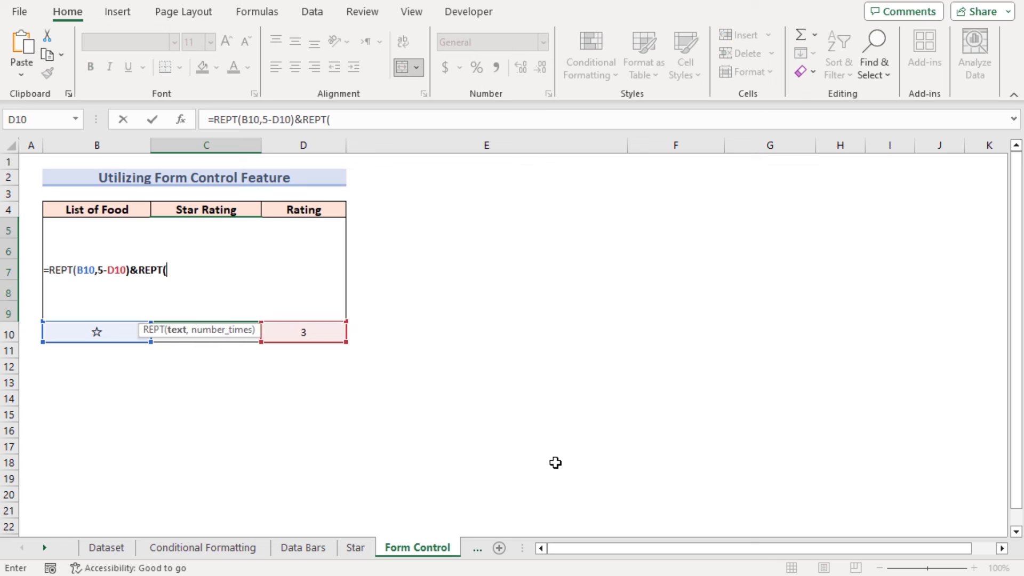
pyautogui.write('C10')
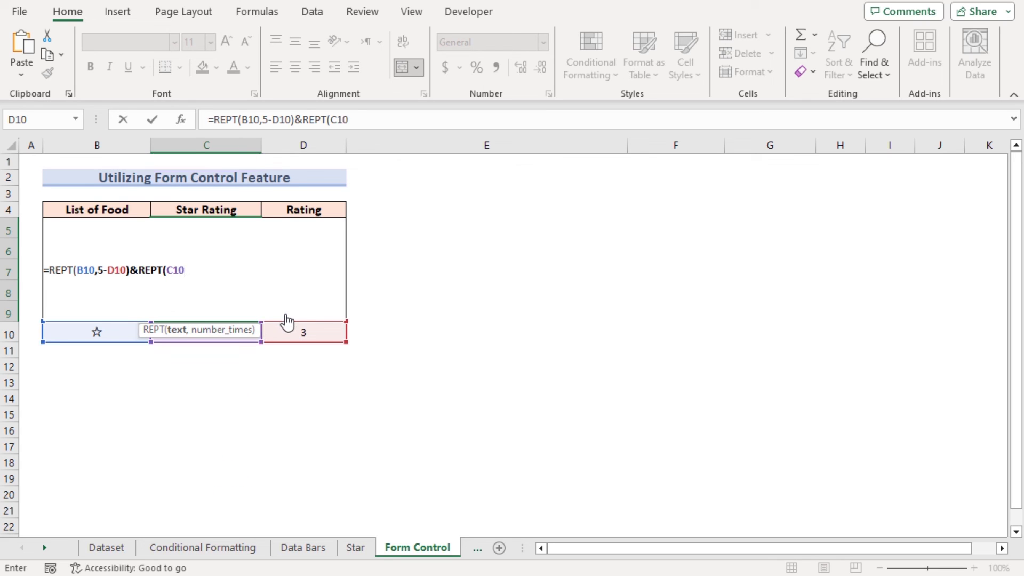
pyautogui.write(',')
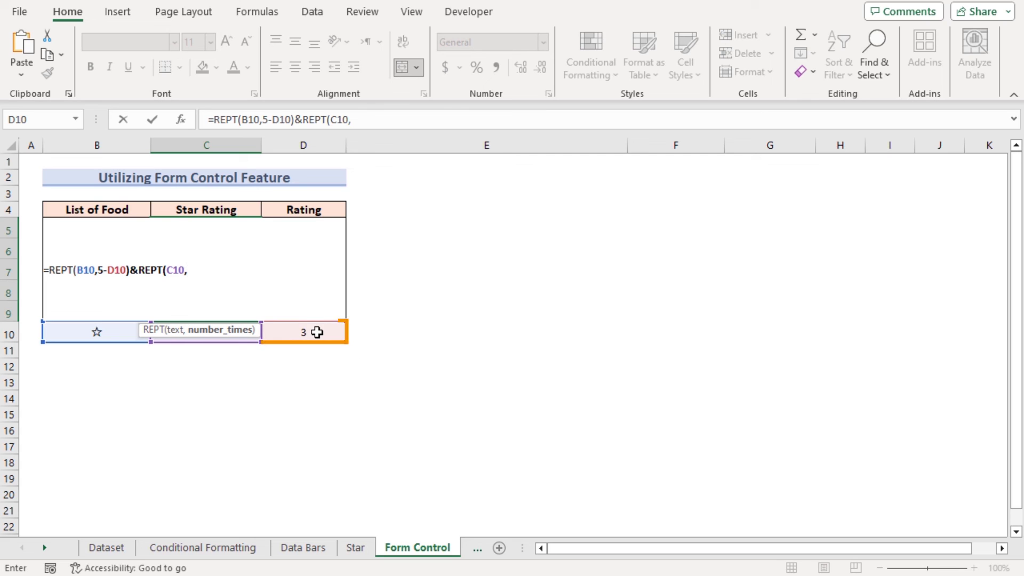
pyautogui.click(318, 331)
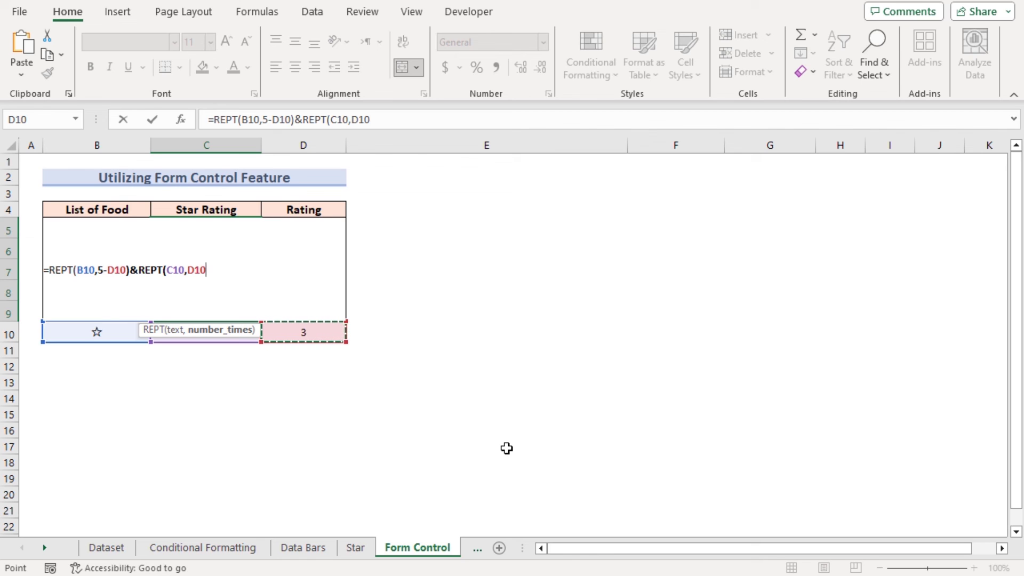
pyautogui.press('Return')
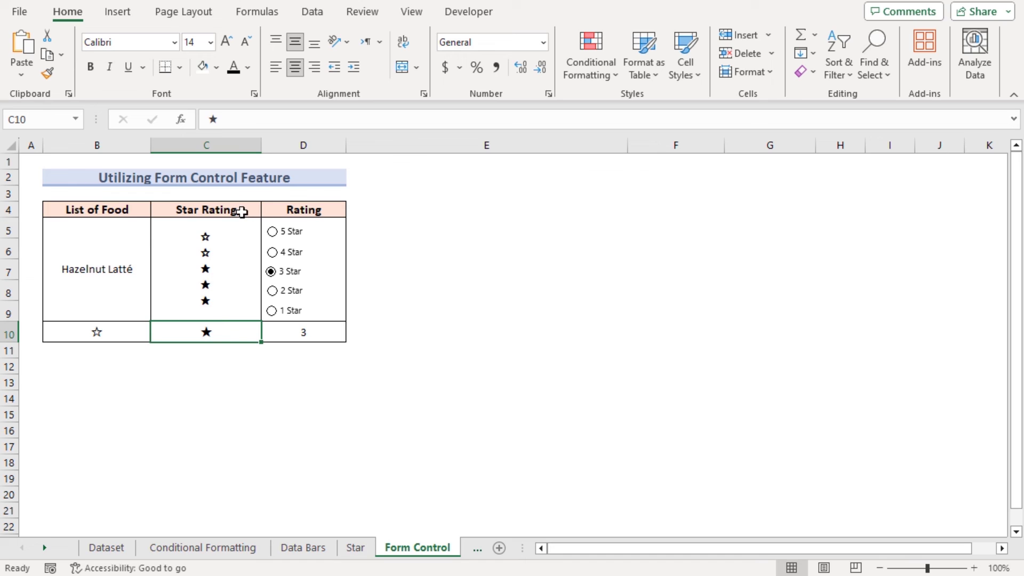
# Step: Test the linked rating by entering 5 and then 1 in D10
pyautogui.click(313, 334)
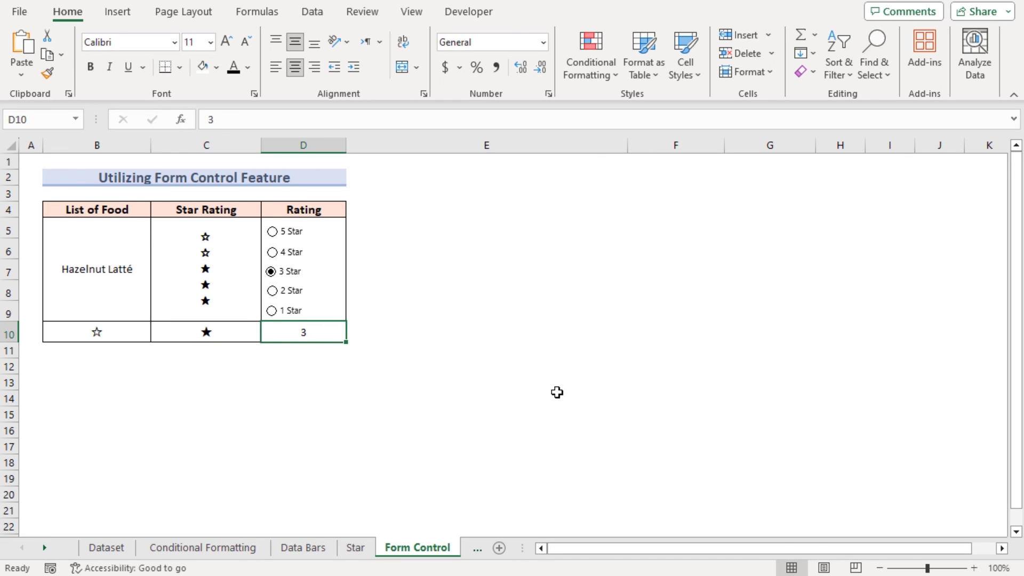
pyautogui.write('5')
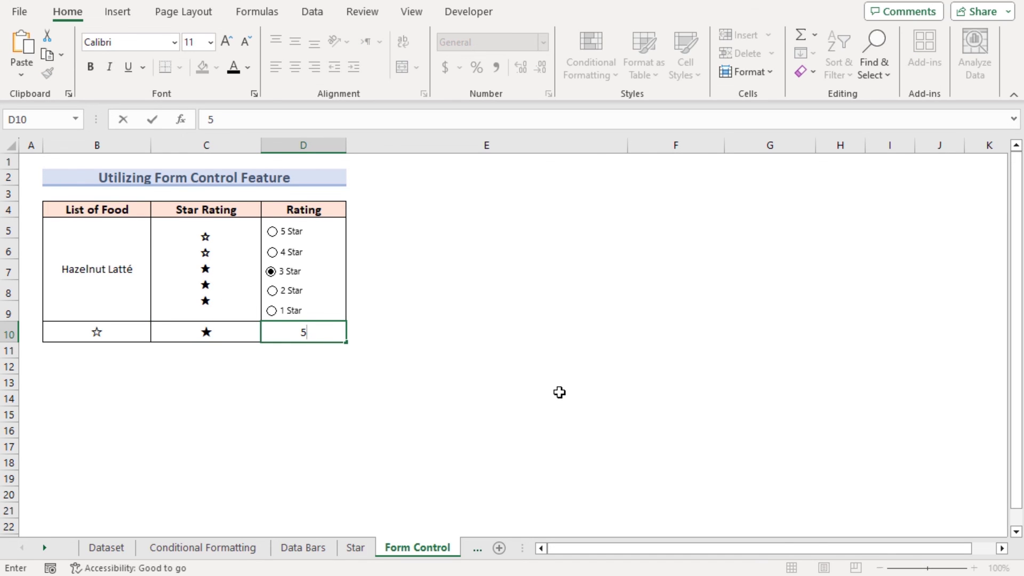
pyautogui.press('Return')
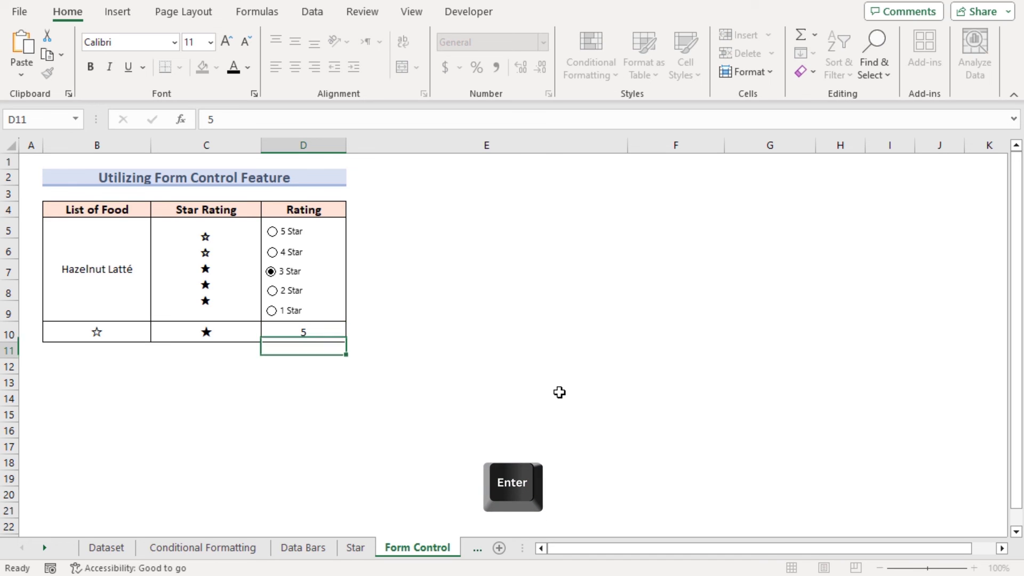
pyautogui.click(326, 331)
pyautogui.write('1')
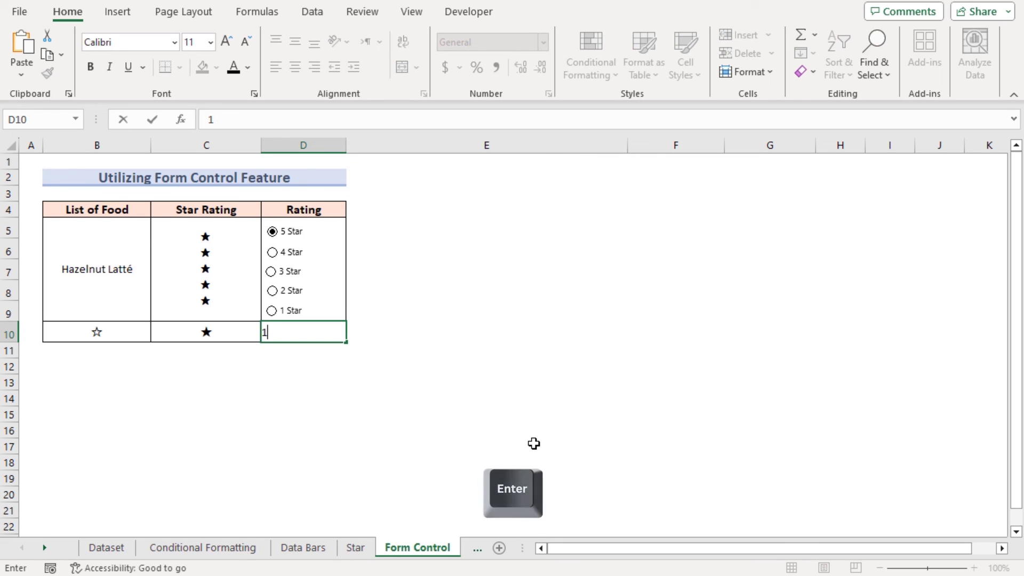
pyautogui.press('Return')
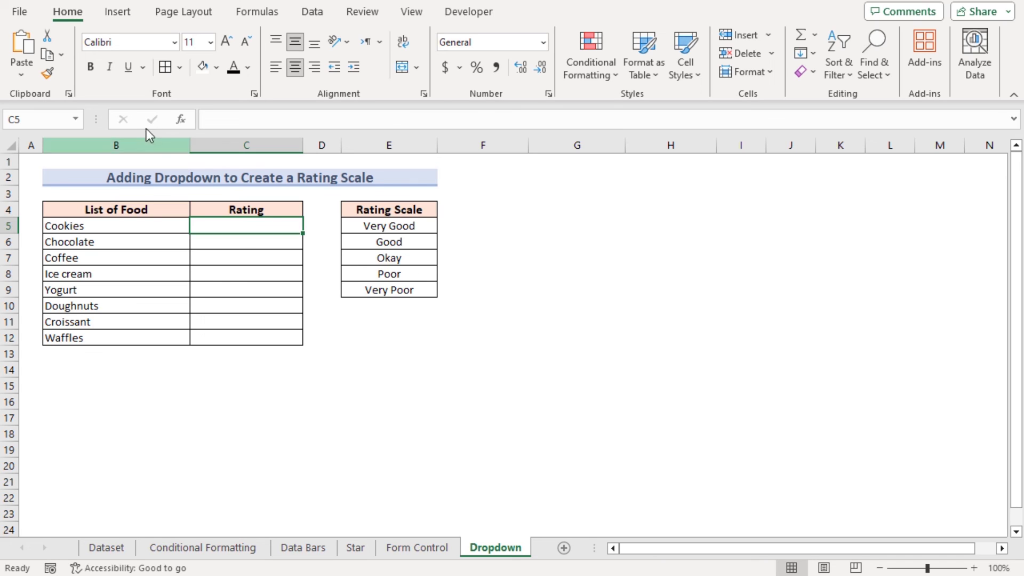
# Step: Give C5 a Data Validation list sourced from the Rating Scale =$E$5:$E$9
pyautogui.click(245, 230)
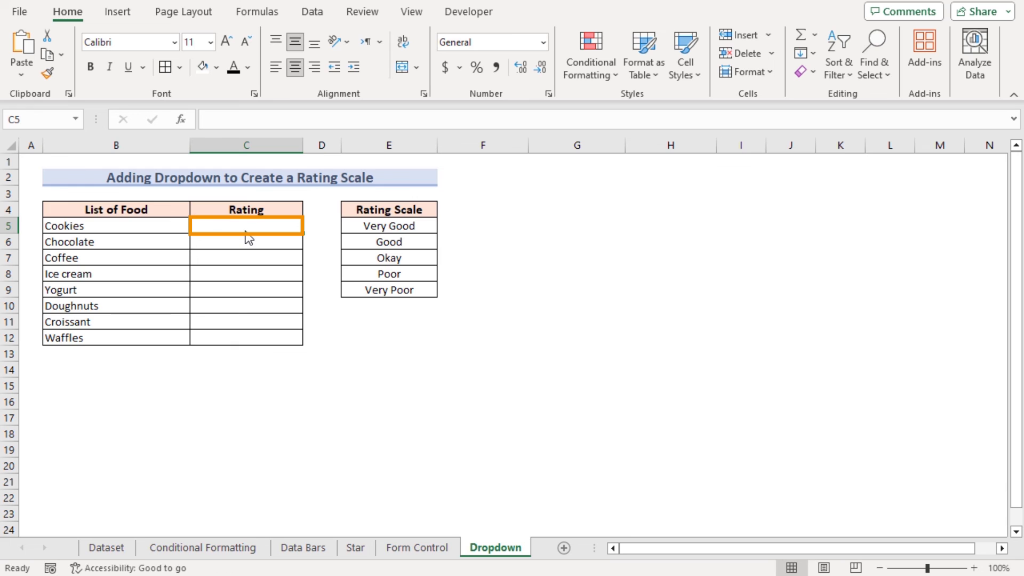
pyautogui.click(313, 12)
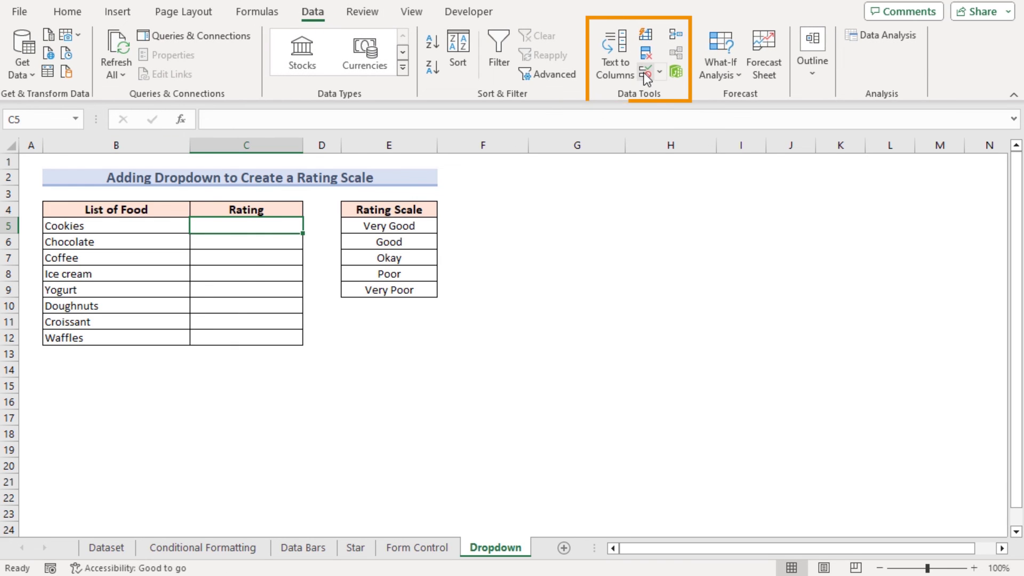
pyautogui.click(660, 74)
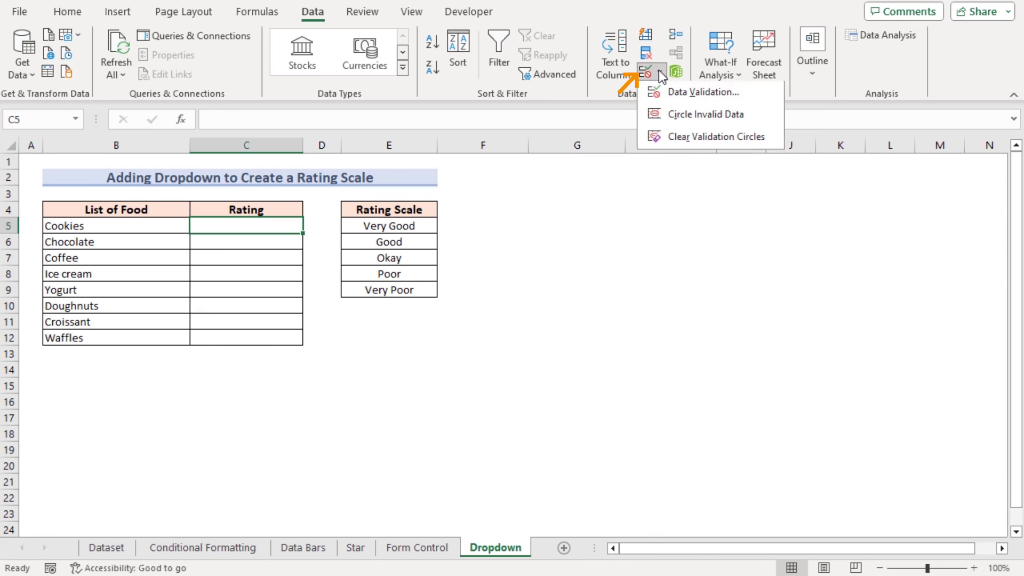
pyautogui.click(667, 101)
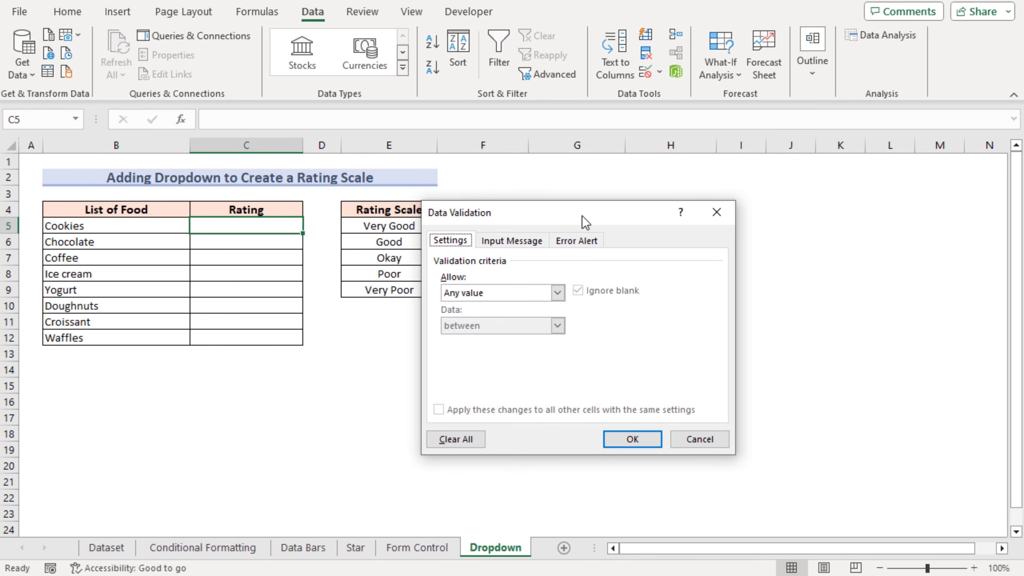
pyautogui.moveTo(582, 214); pyautogui.dragTo(668, 193)
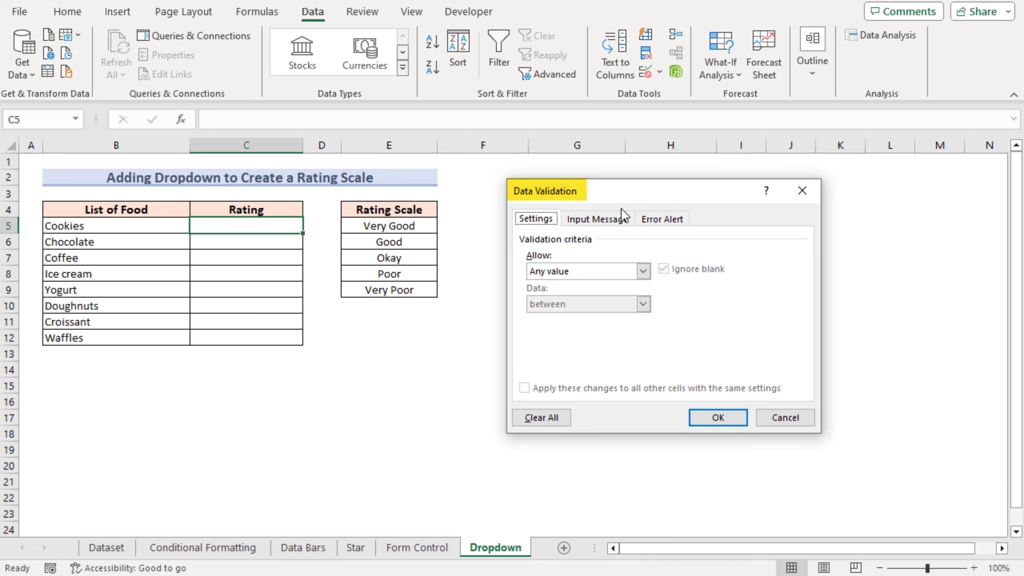
pyautogui.click(643, 272)
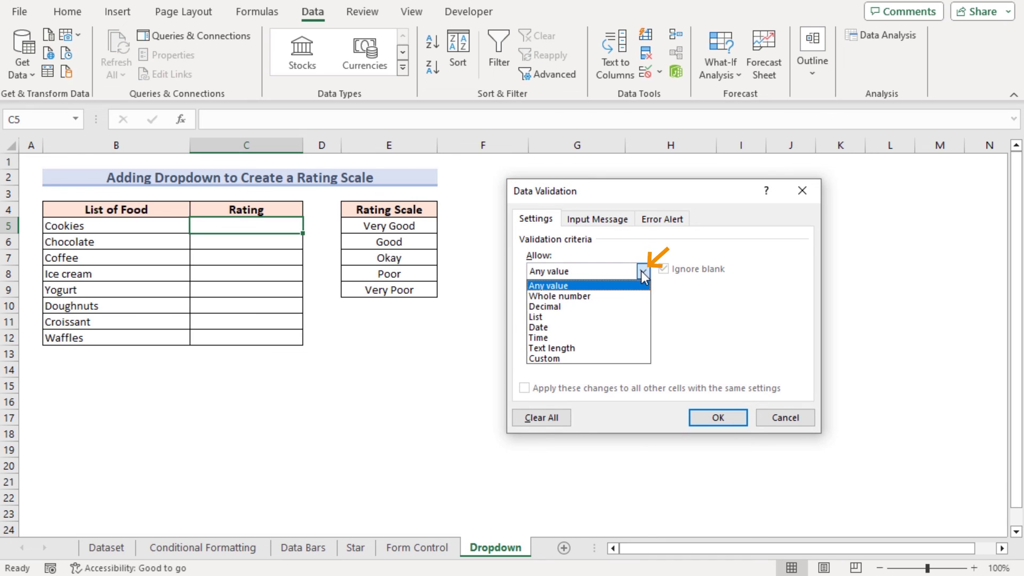
pyautogui.click(600, 317)
pyautogui.click(549, 338)
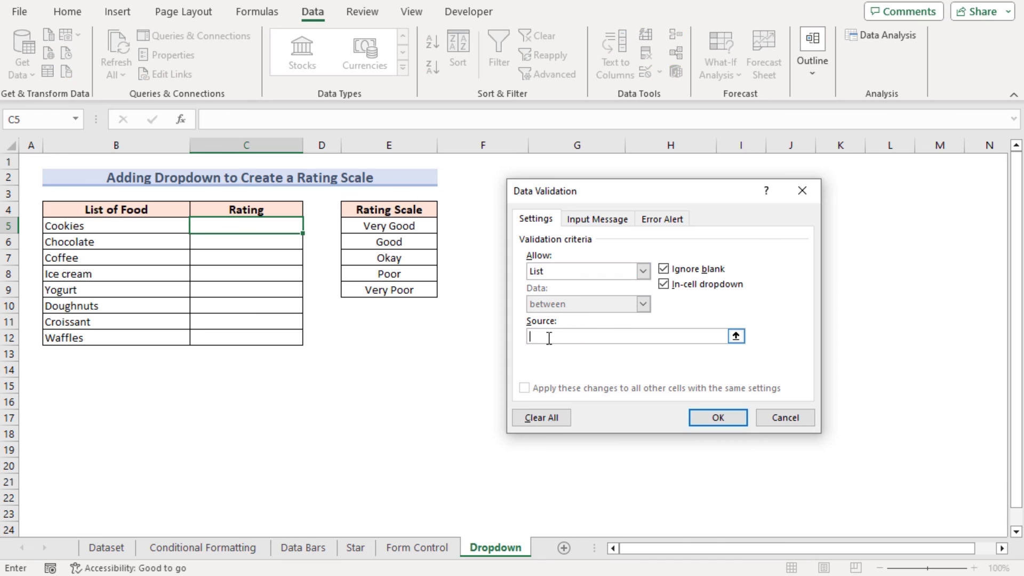
pyautogui.click(397, 229)
pyautogui.moveTo(396, 290); pyautogui.dragTo(396, 288)
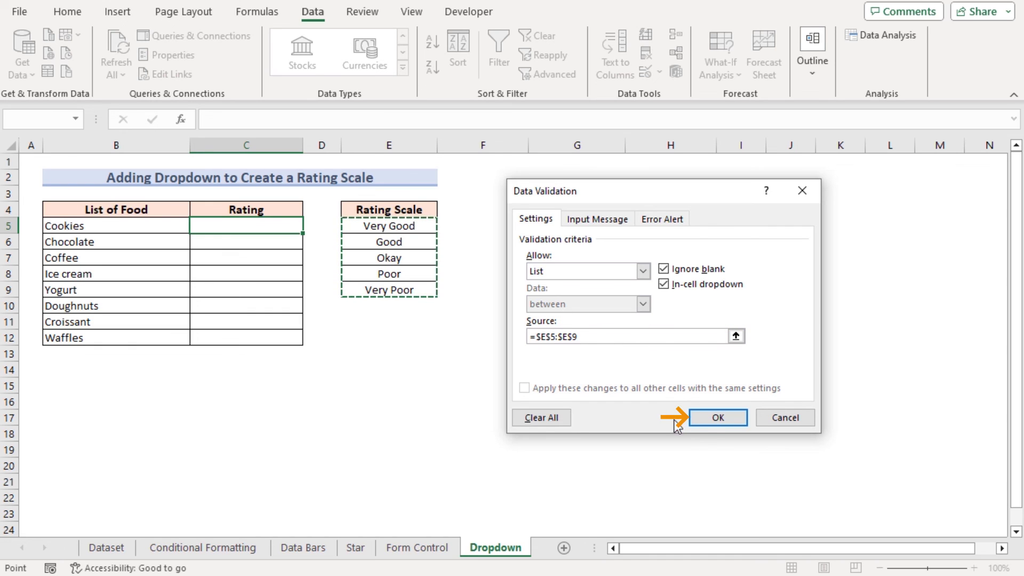
pyautogui.click(700, 417)
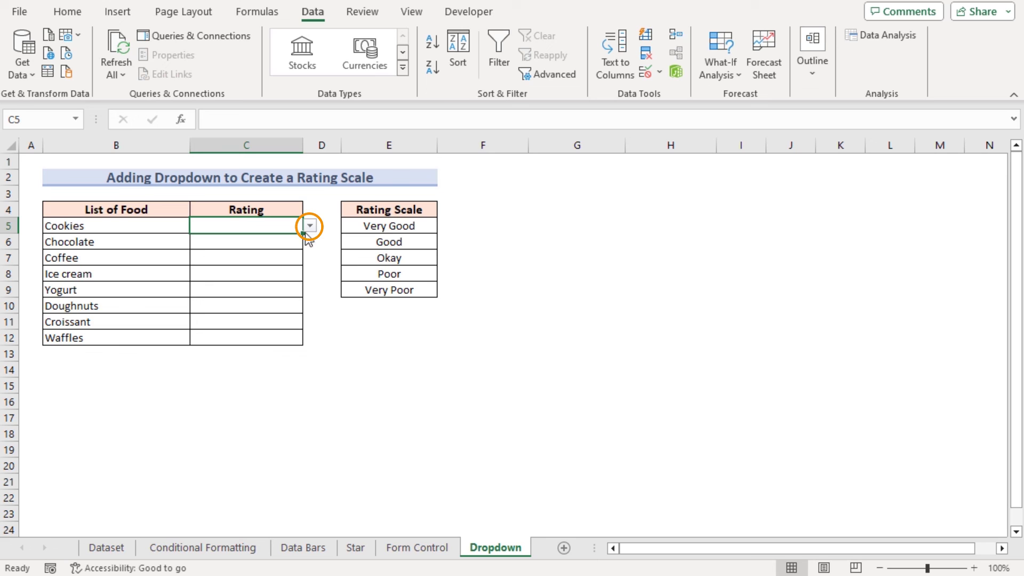
# Step: Fill the rating dropdown down to C12, then rate Cookies Good and Chocolate Very Good
pyautogui.moveTo(303, 233); pyautogui.dragTo(292, 342)
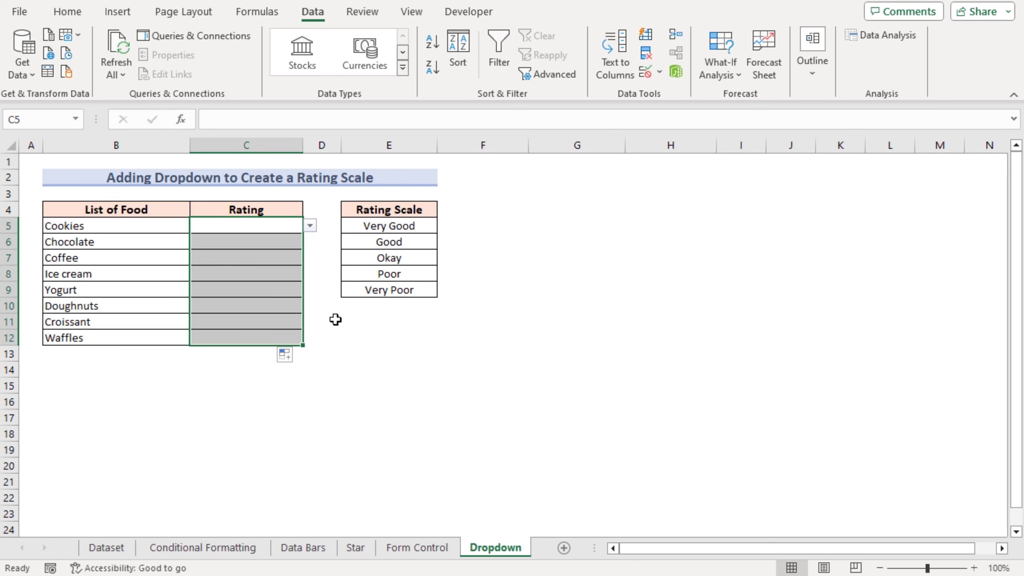
pyautogui.click(261, 223)
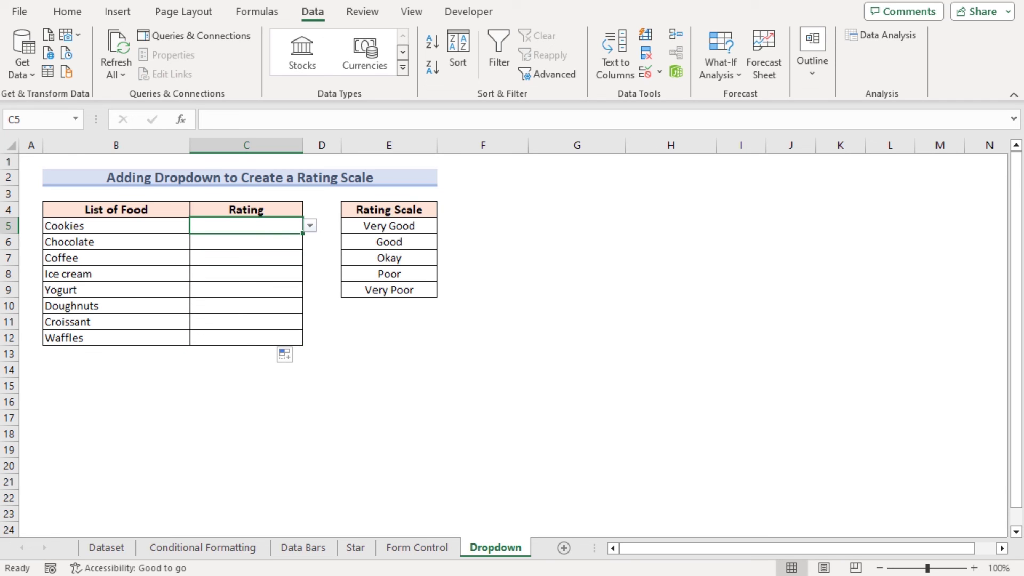
pyautogui.click(309, 226)
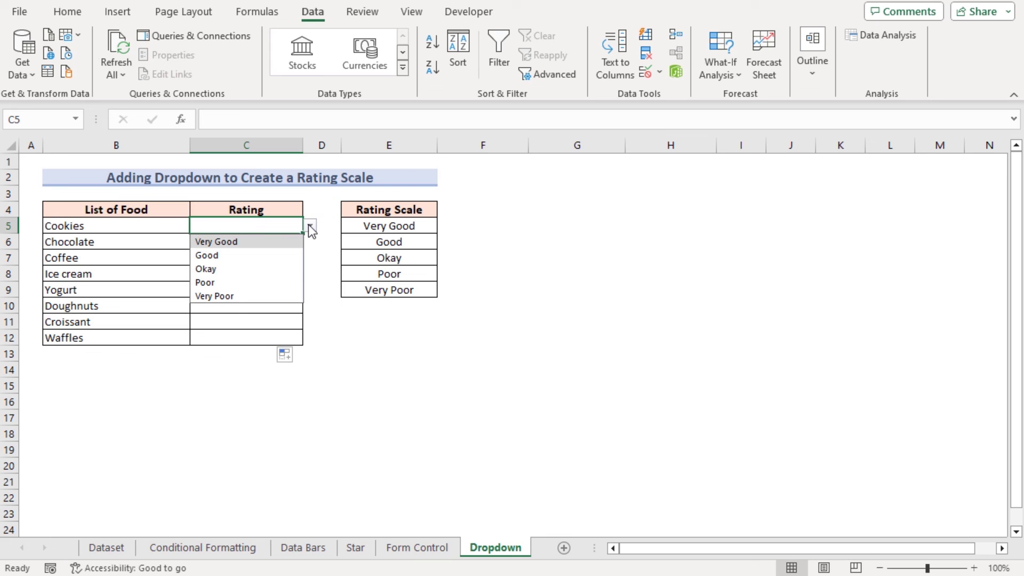
pyautogui.click(241, 255)
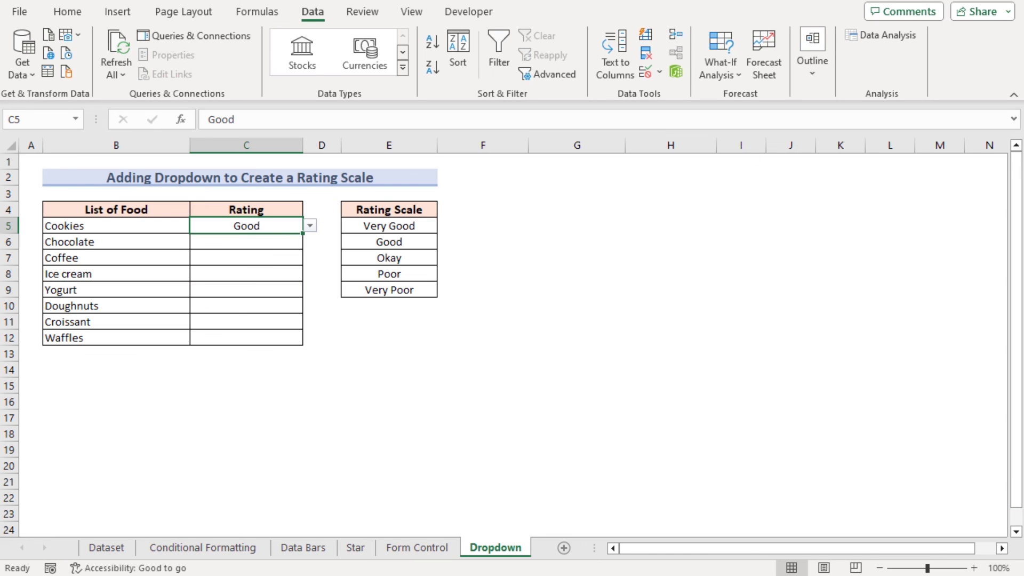
pyautogui.click(292, 248)
pyautogui.click(310, 241)
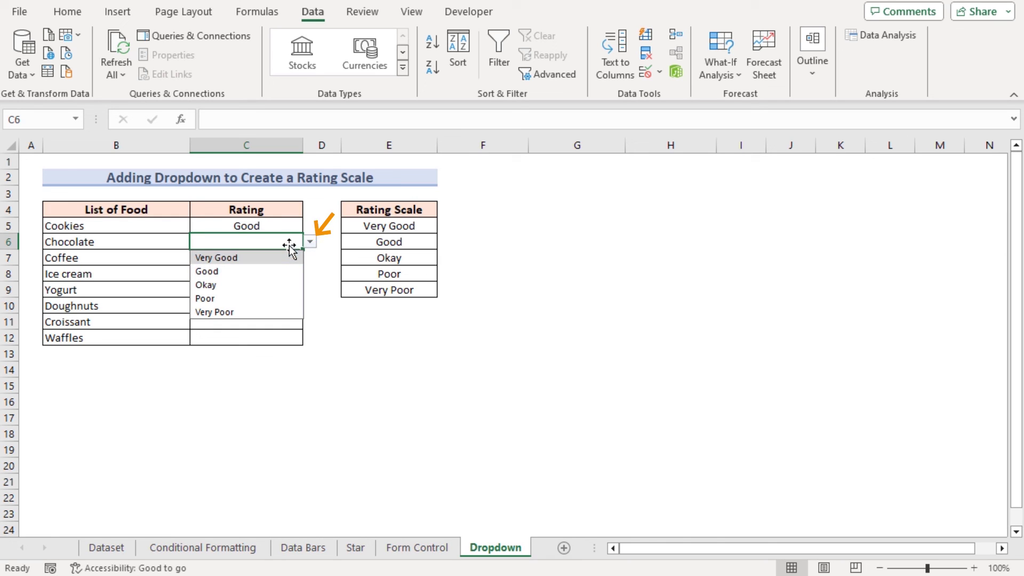
pyautogui.click(266, 258)
# Step: Rate Coffee Poor, Ice cream Okay and Doughnuts Poor from their dropdowns
pyautogui.click(265, 258)
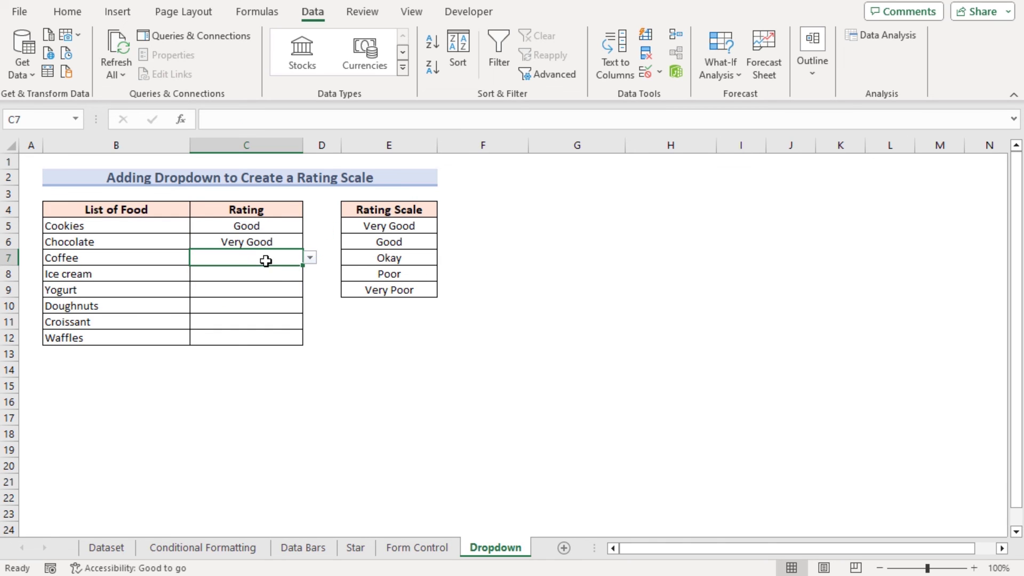
pyautogui.click(310, 258)
pyautogui.click(244, 314)
pyautogui.click(296, 274)
pyautogui.click(308, 274)
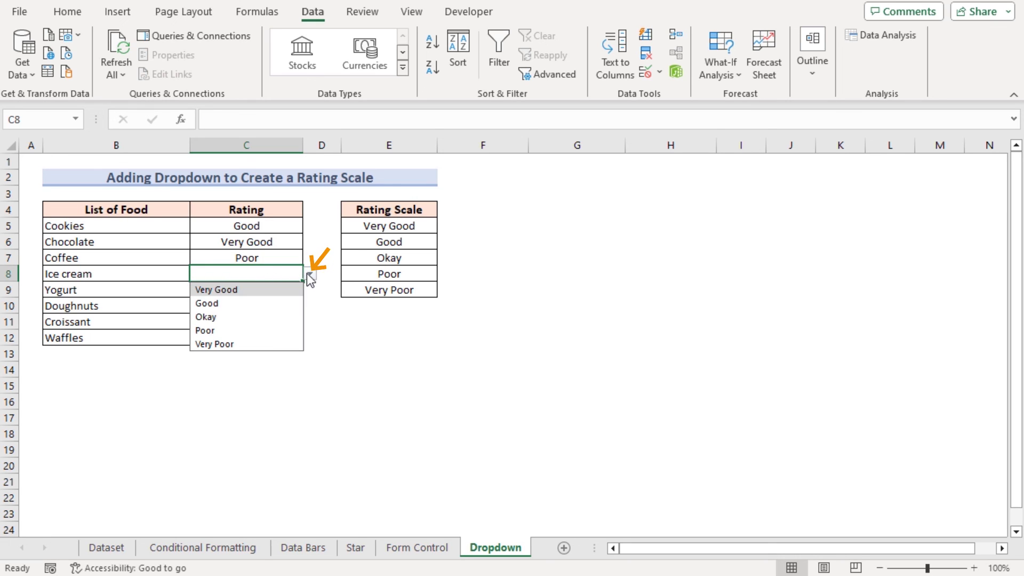
pyautogui.click(250, 316)
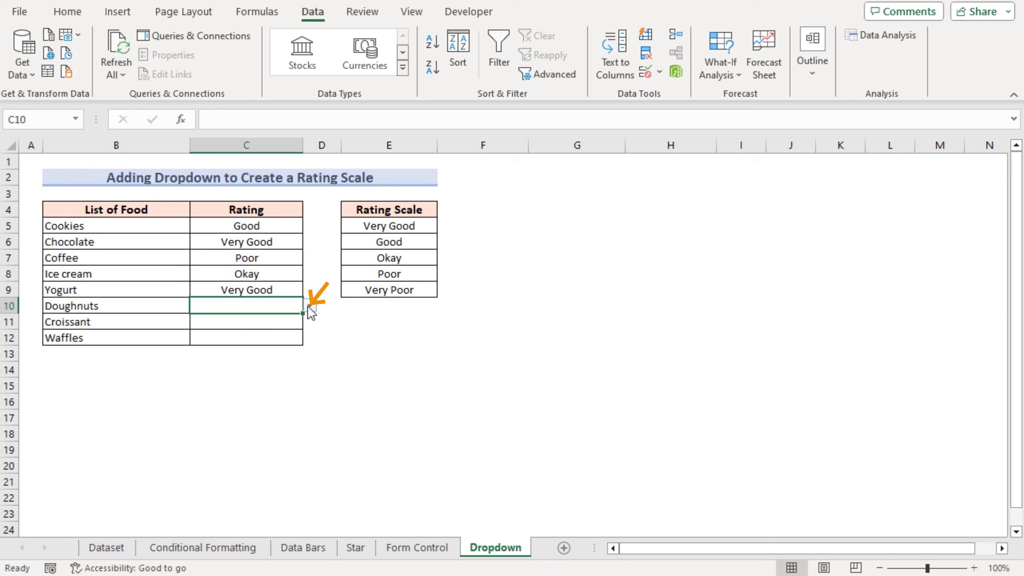
pyautogui.click(310, 307)
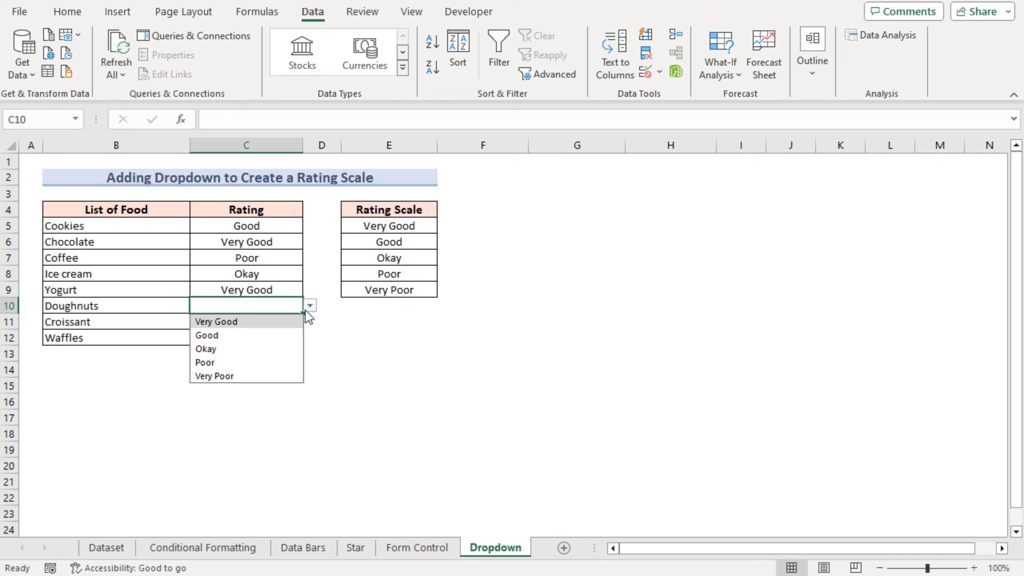
pyautogui.click(230, 363)
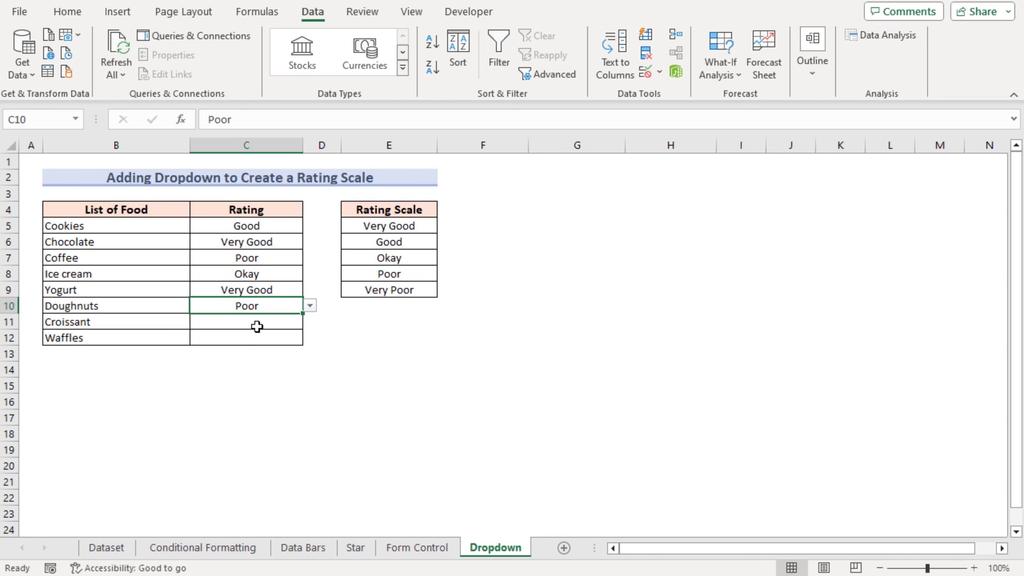